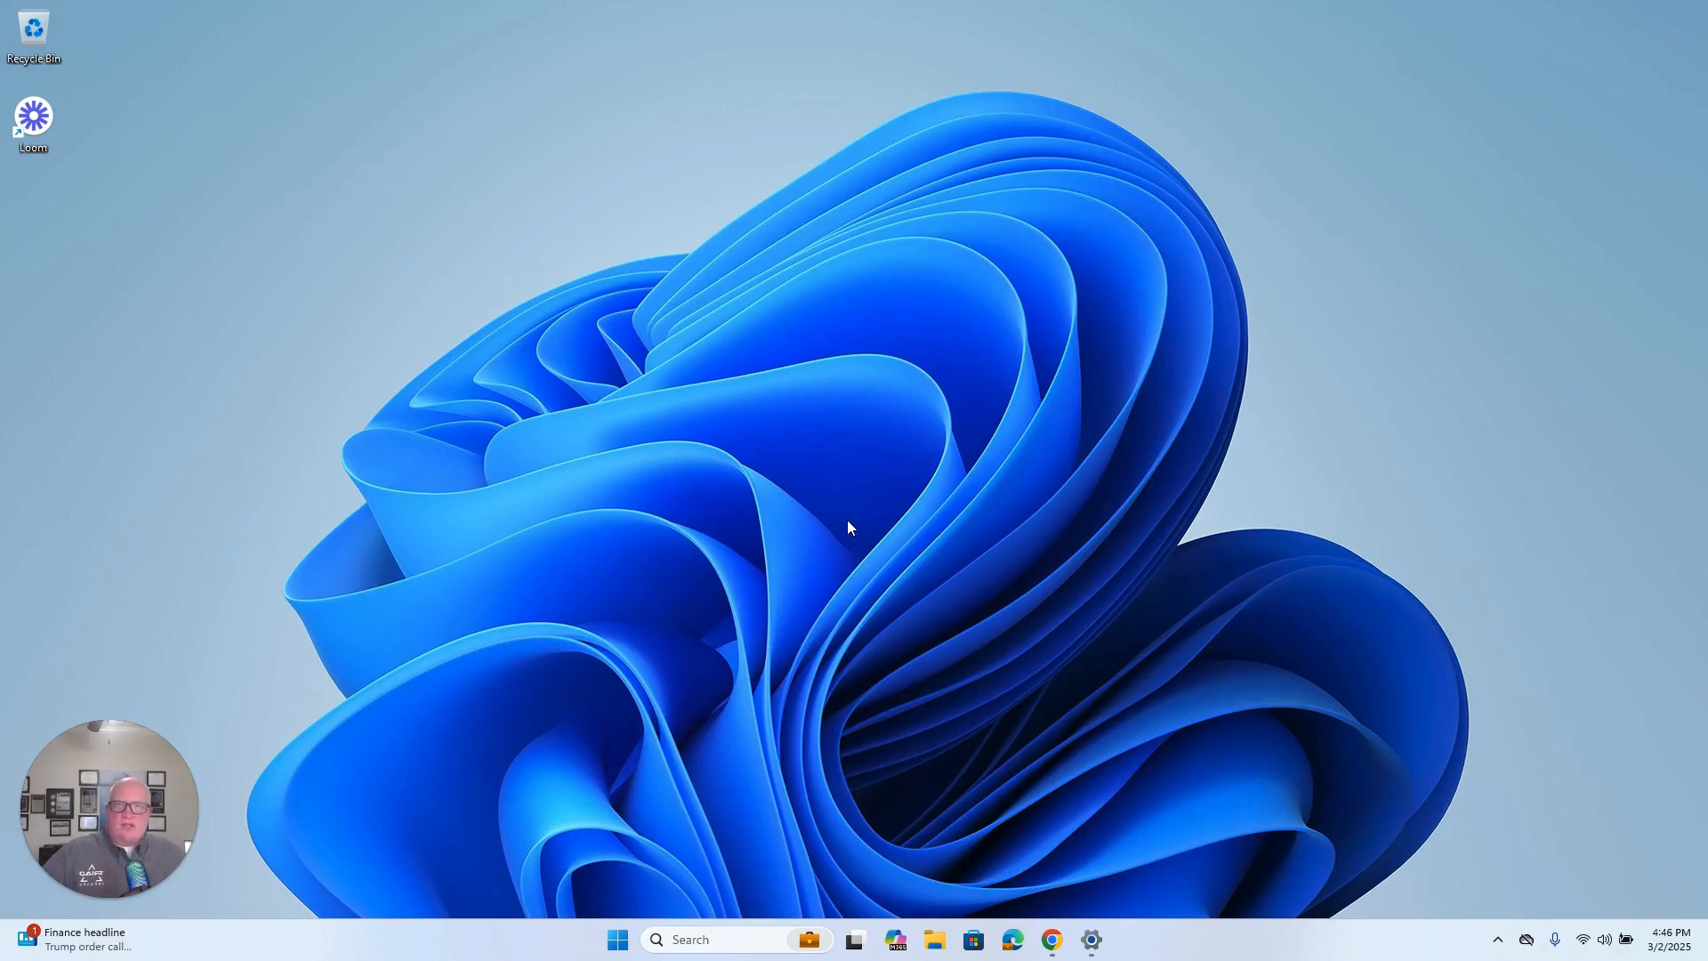
- Switch to the ThreatCaptain Financial Risk Simulator in Chrome and enter the prospect name "Healthcare Client"
click(1055, 941)
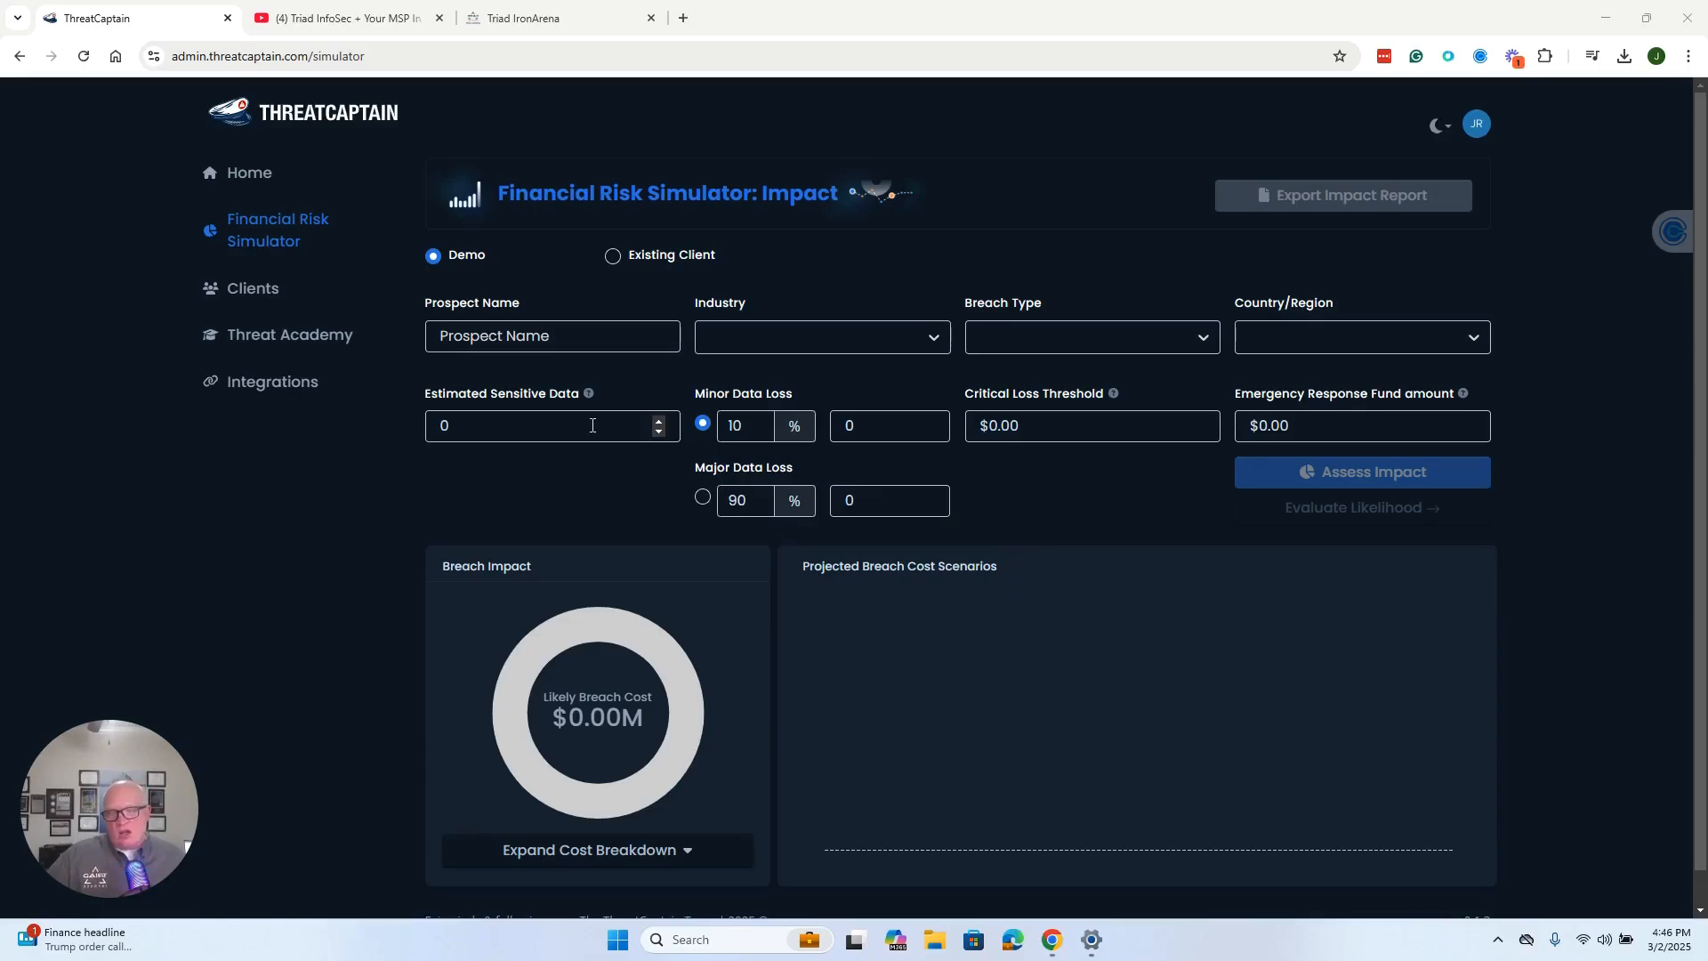
click(593, 339)
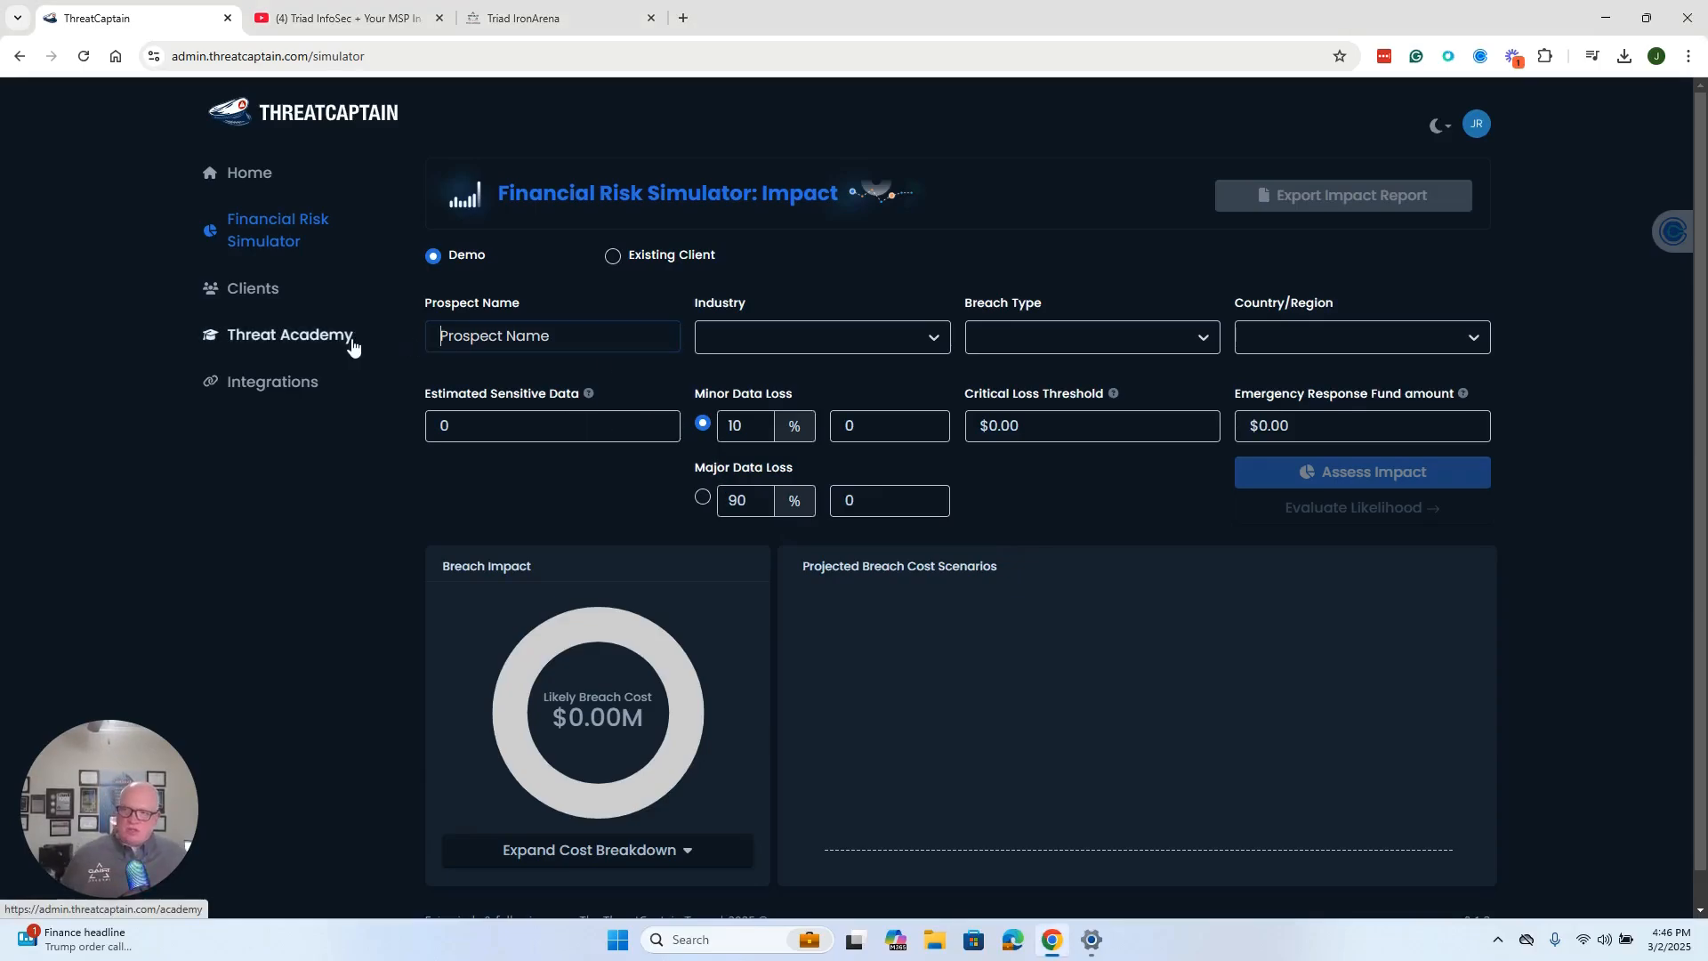
text(Hea)
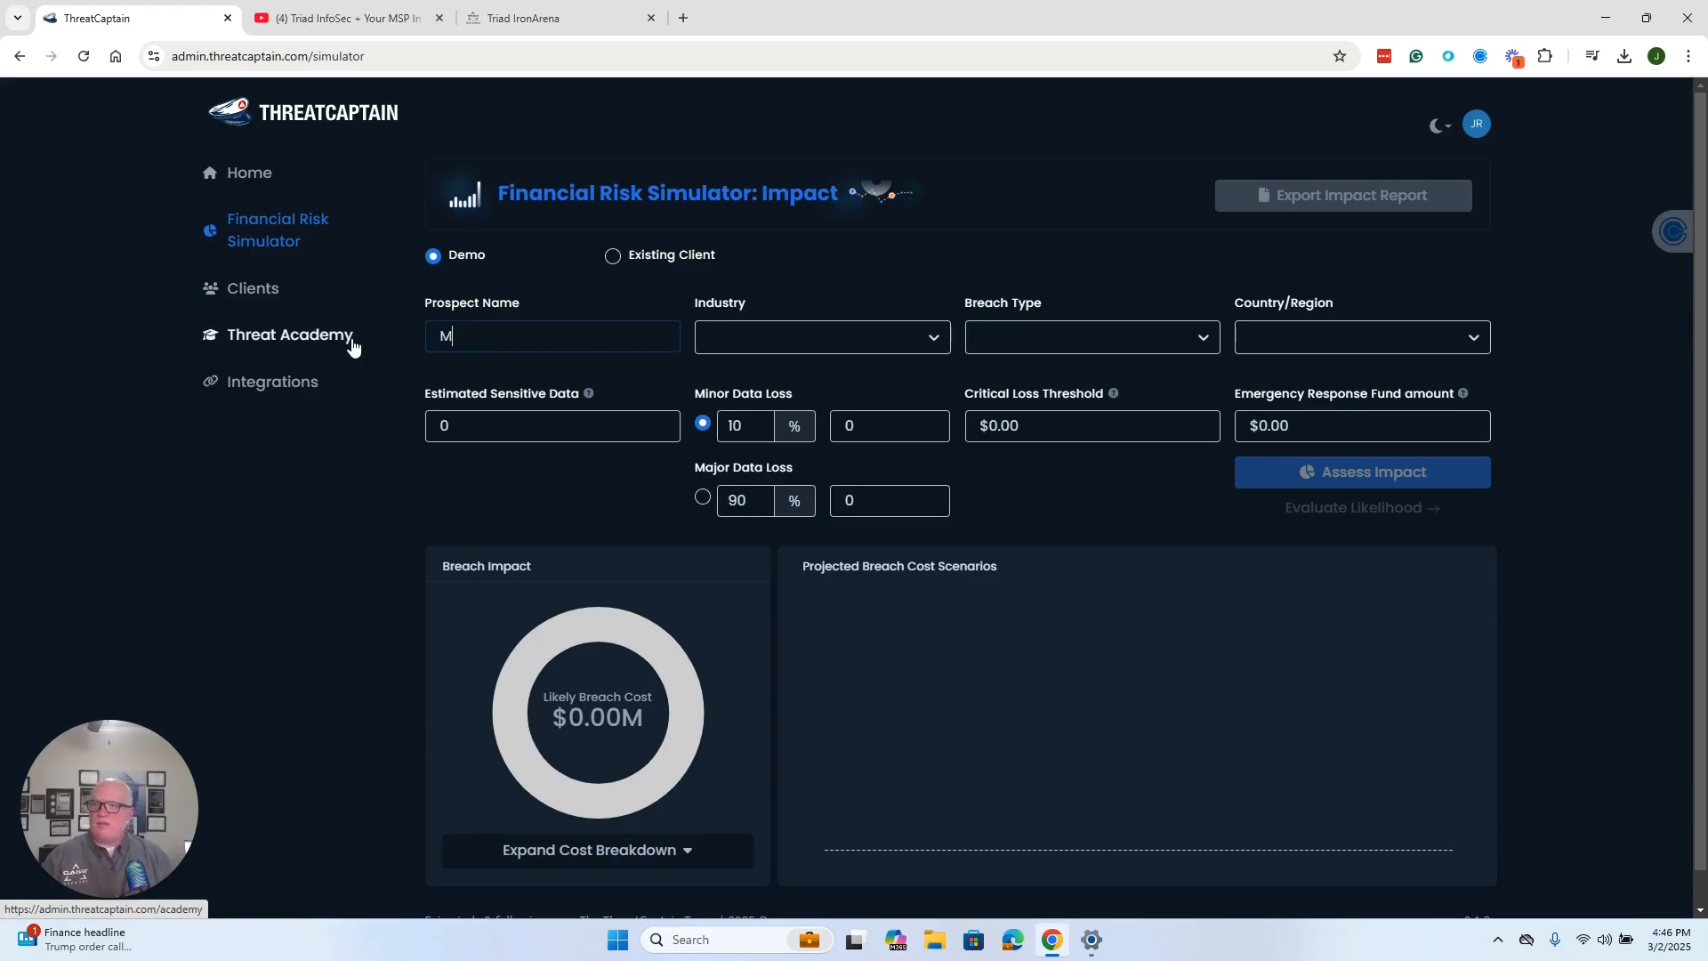
text(lth)
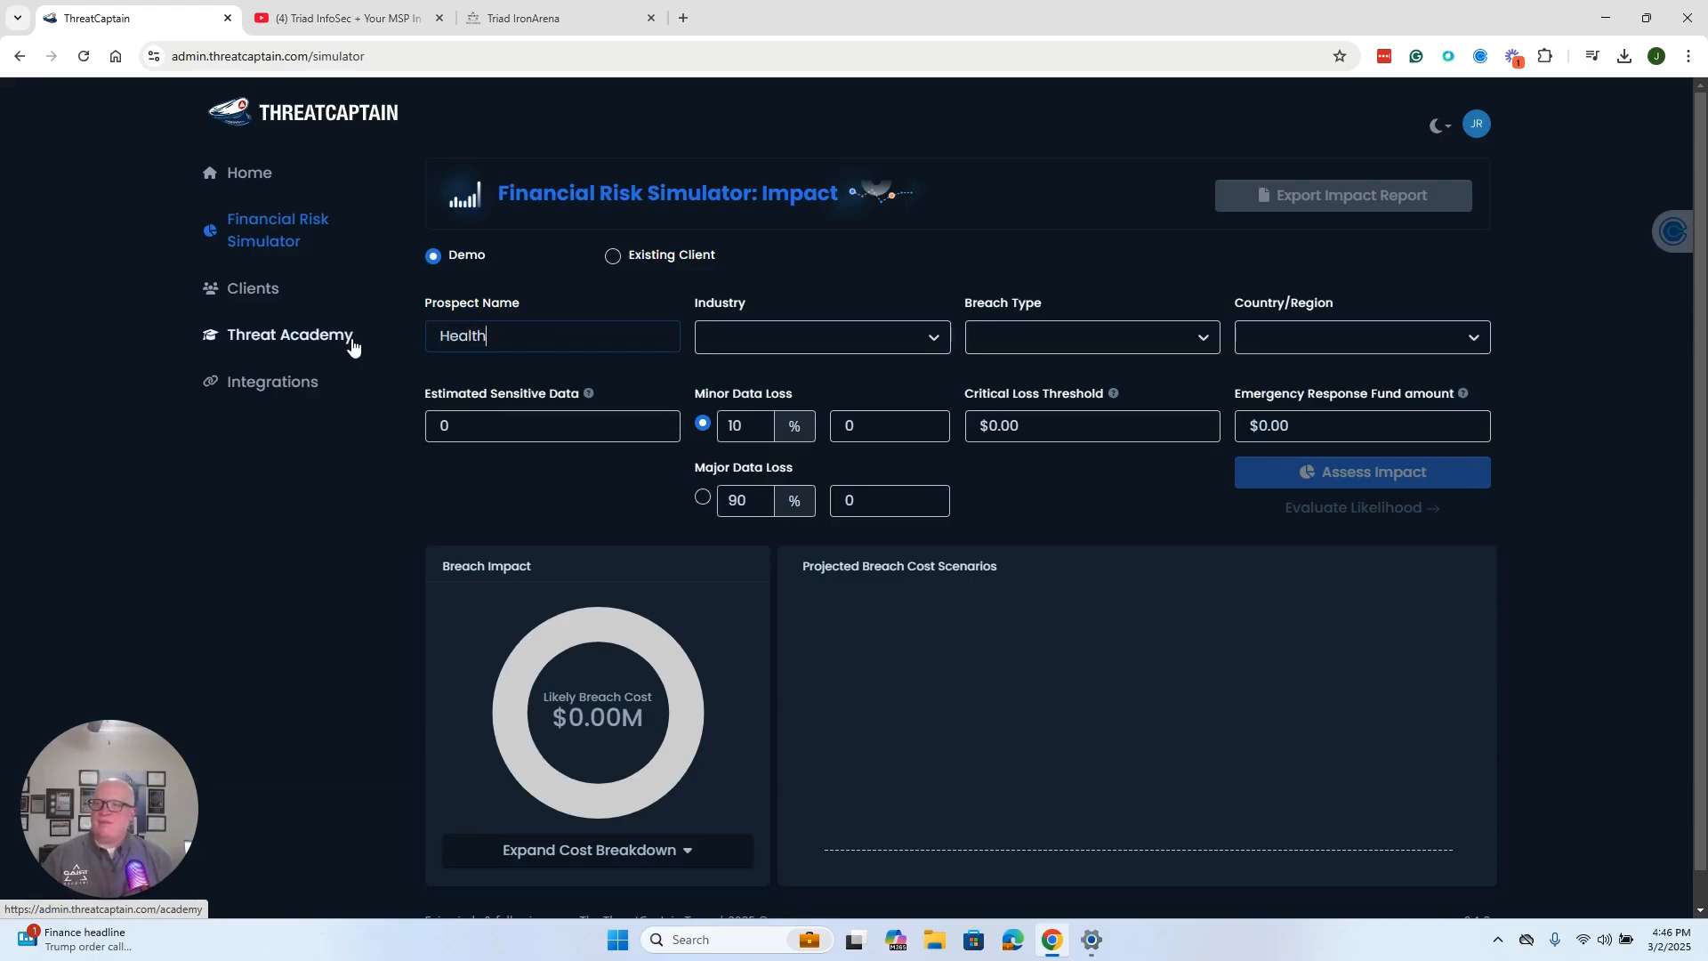
text(care Client)
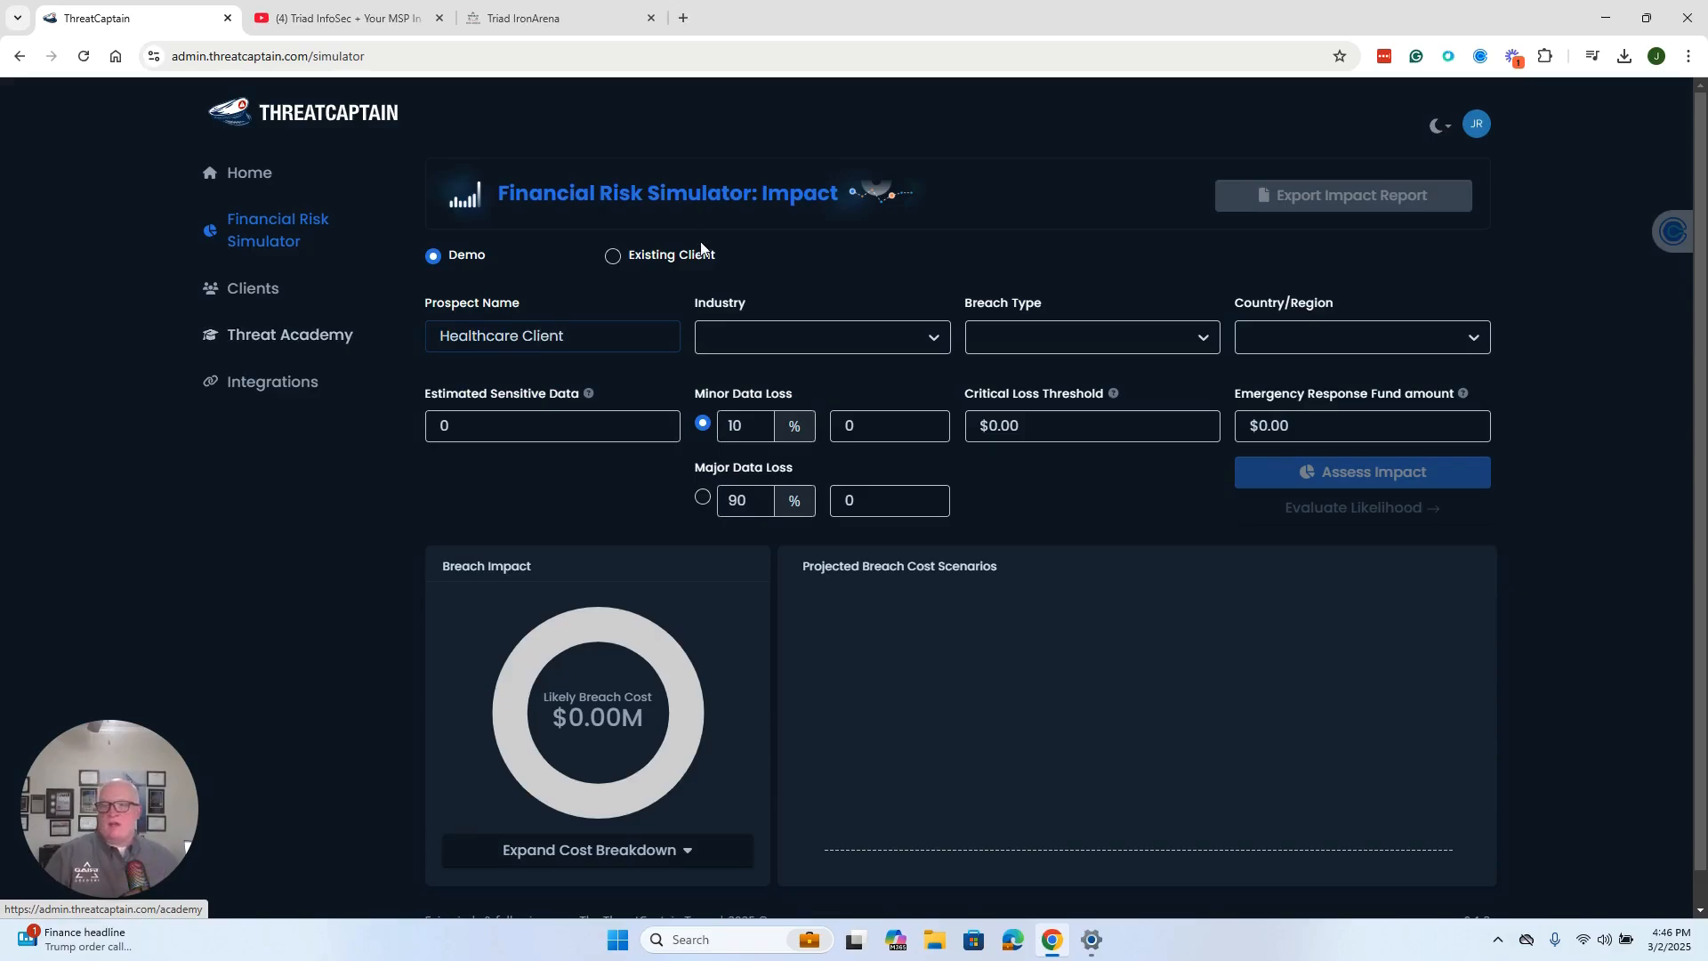
- Set the demo prospect's industry to Healthcare, breach type to Ransomware, and country/region to UnitedStates
click(792, 337)
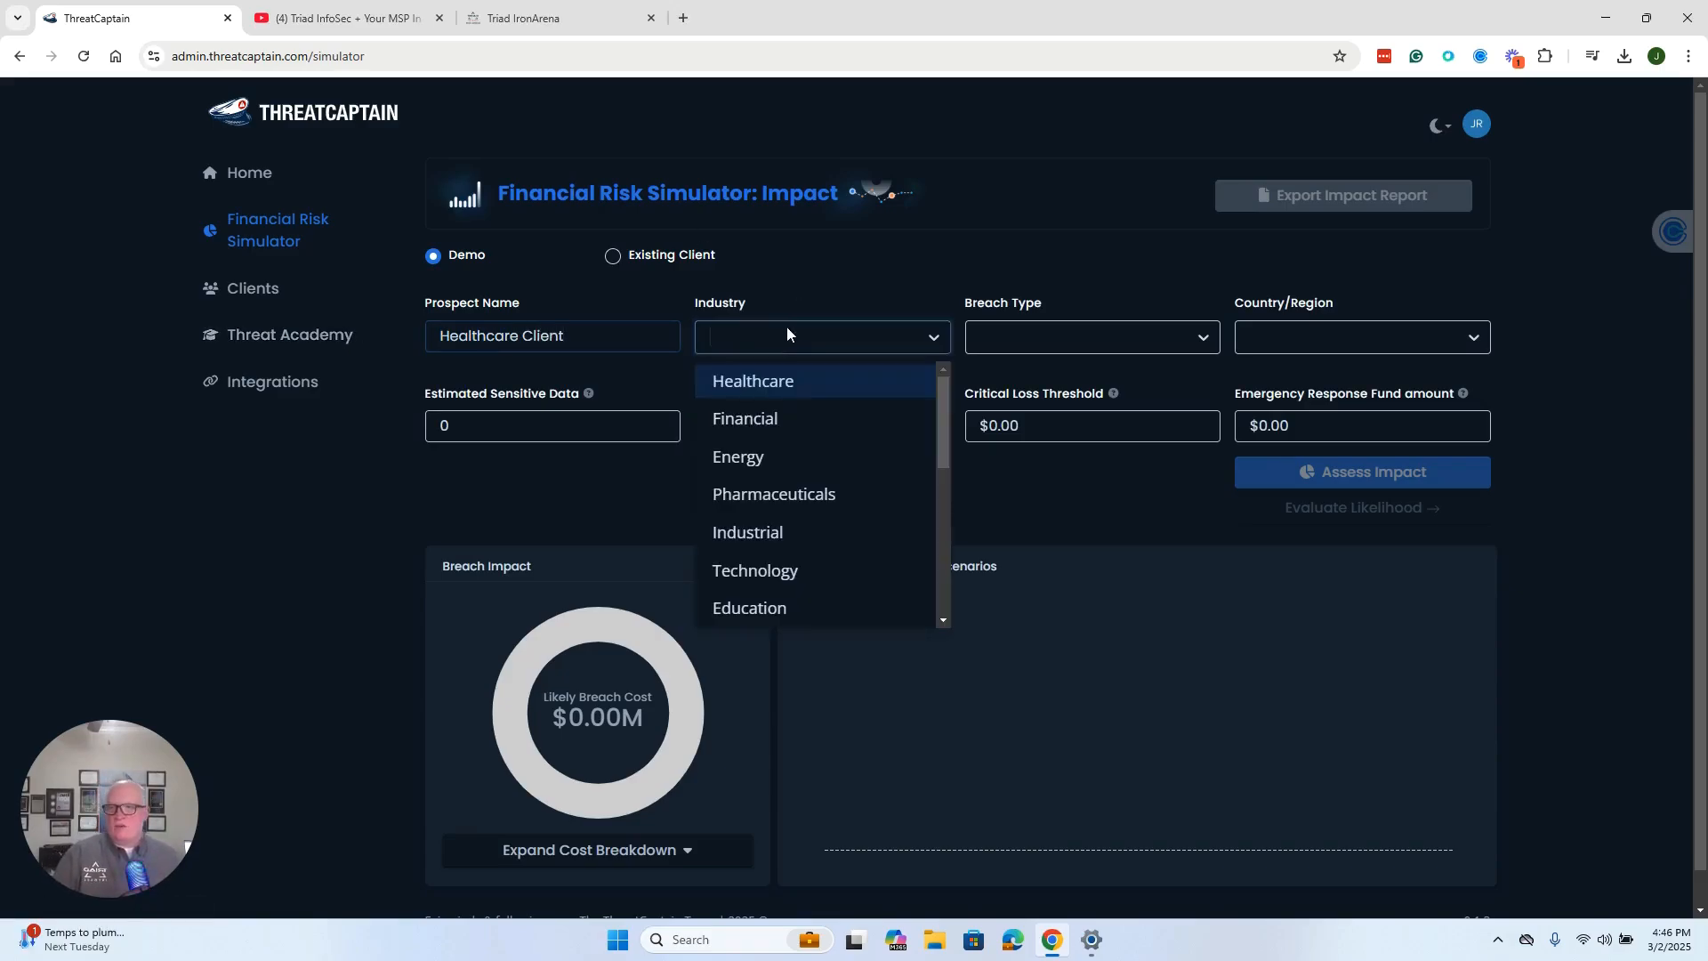
click(796, 384)
click(1082, 340)
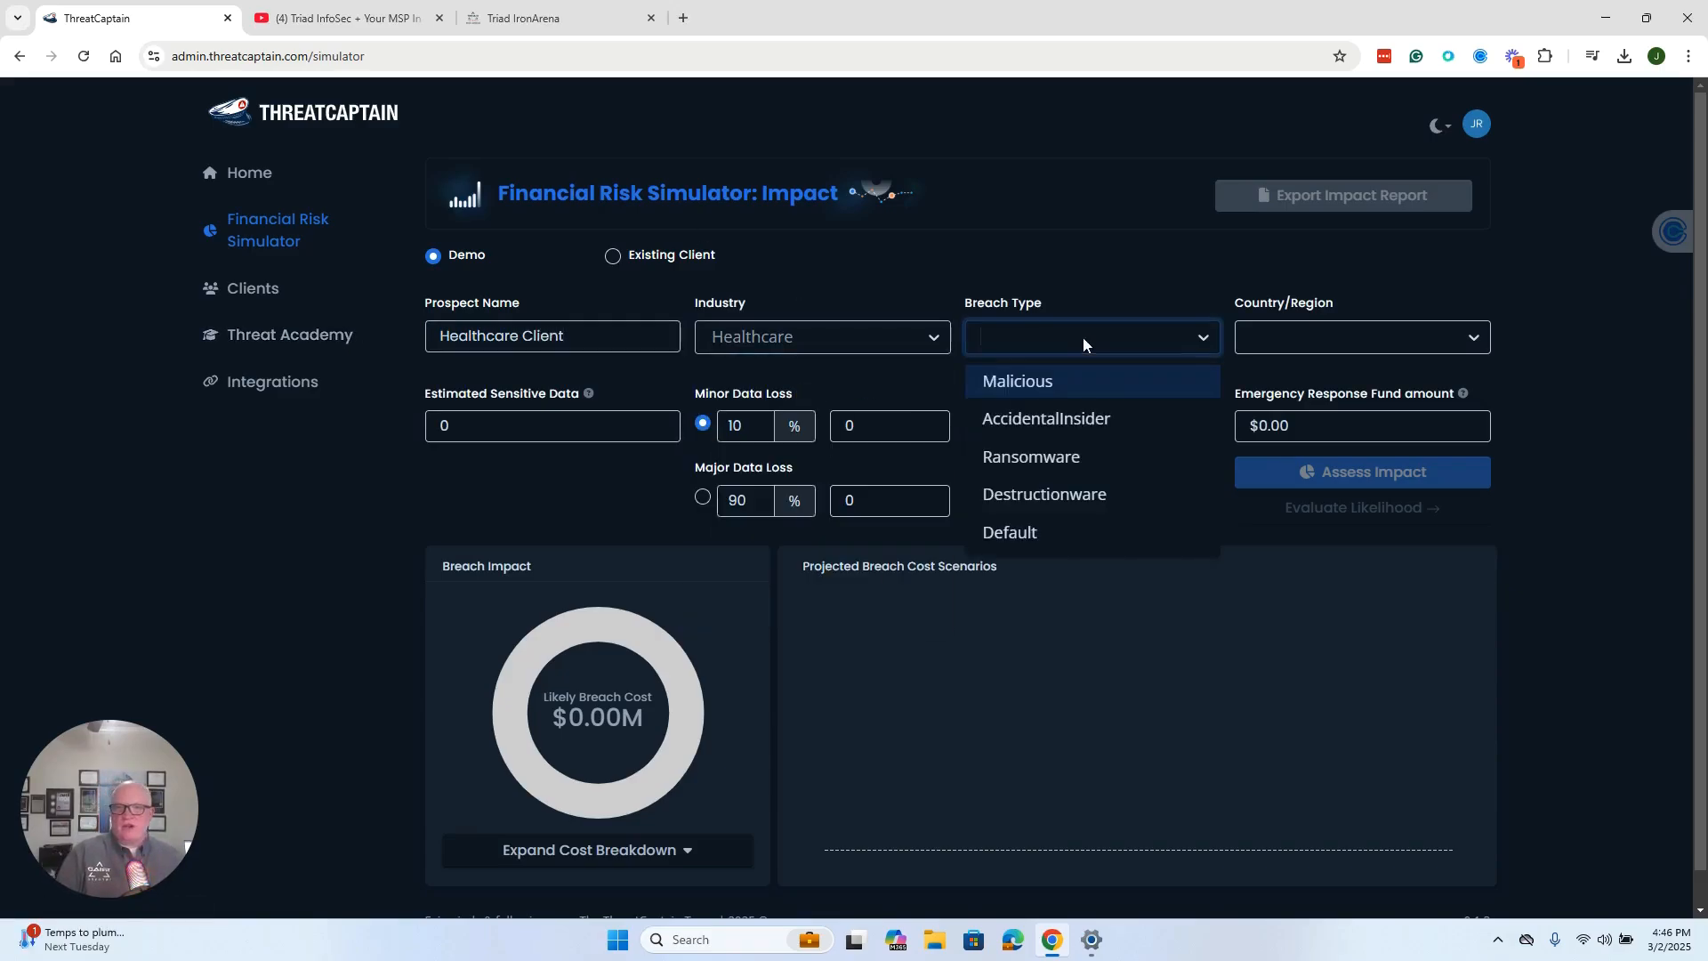
click(1101, 449)
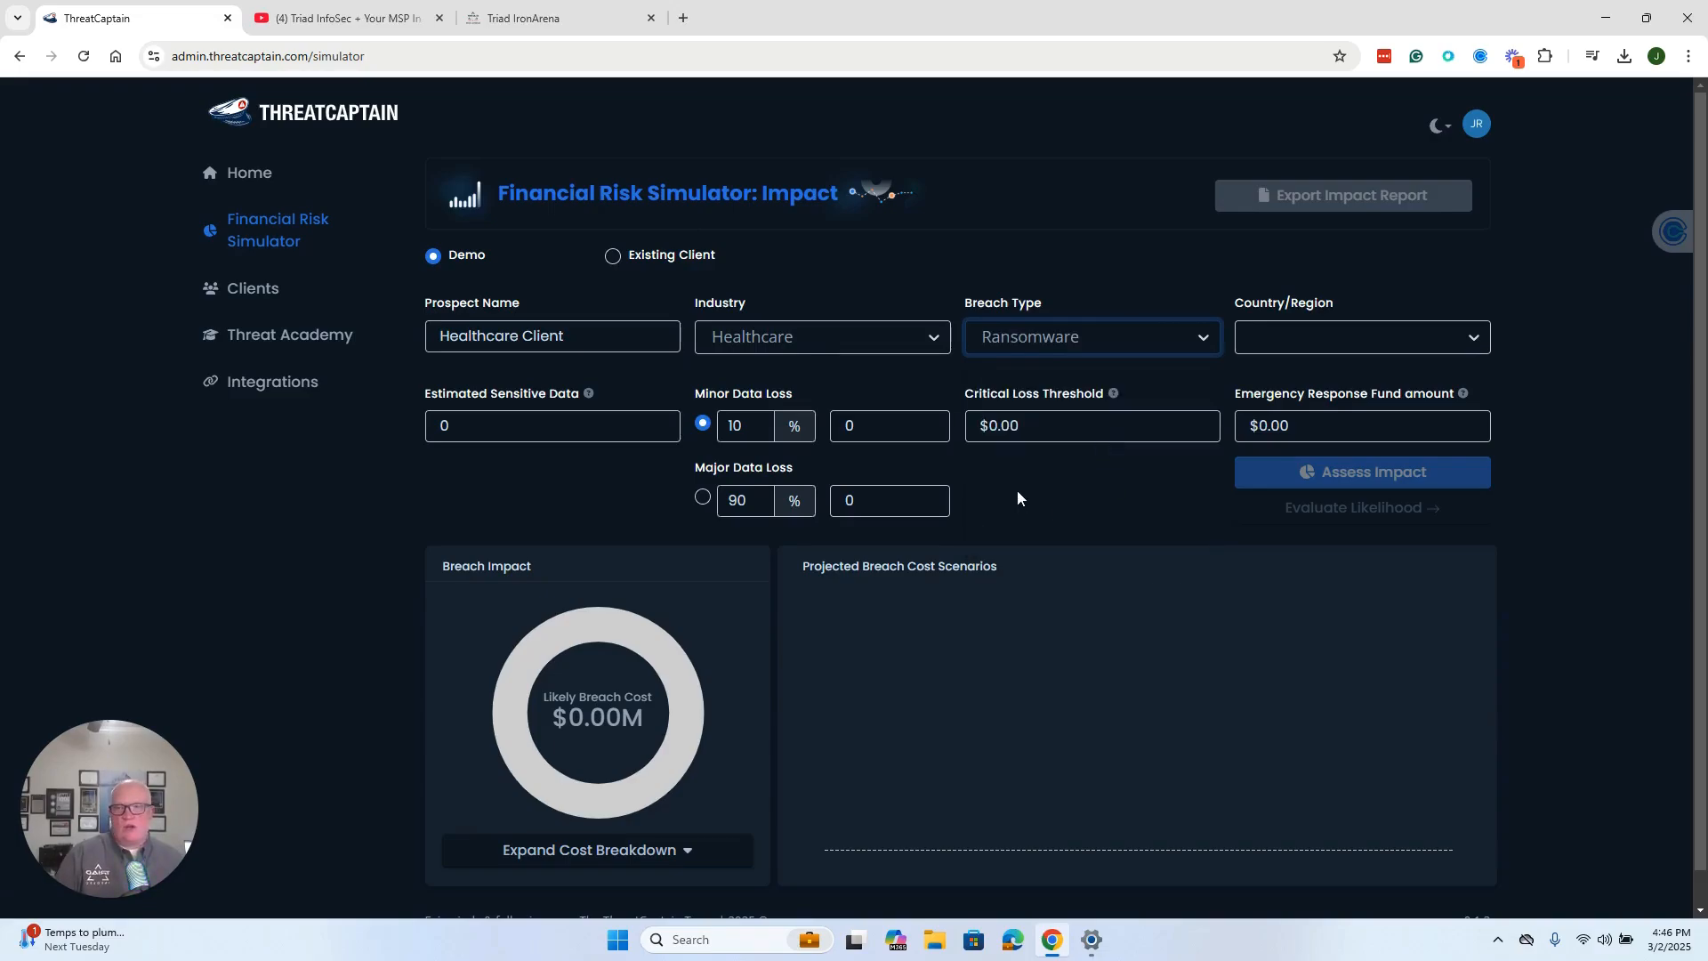
click(1287, 347)
click(1305, 382)
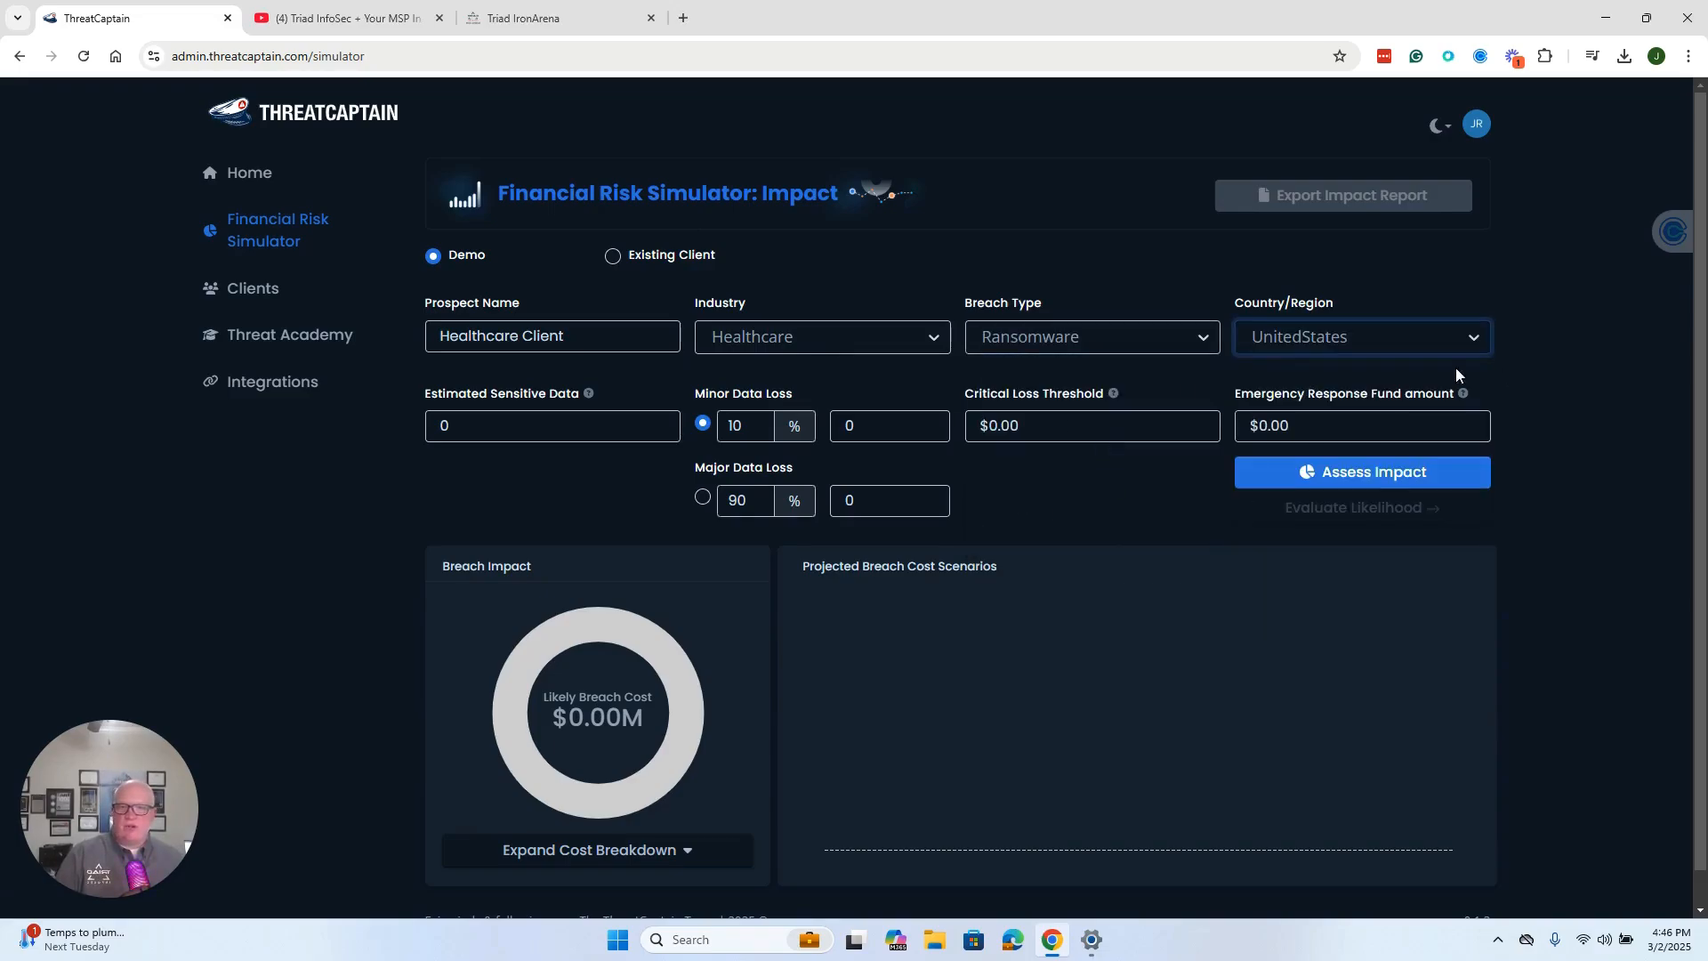
- Set the estimated sensitive data to 1000000 records and the minor data loss to 30%
click(615, 430)
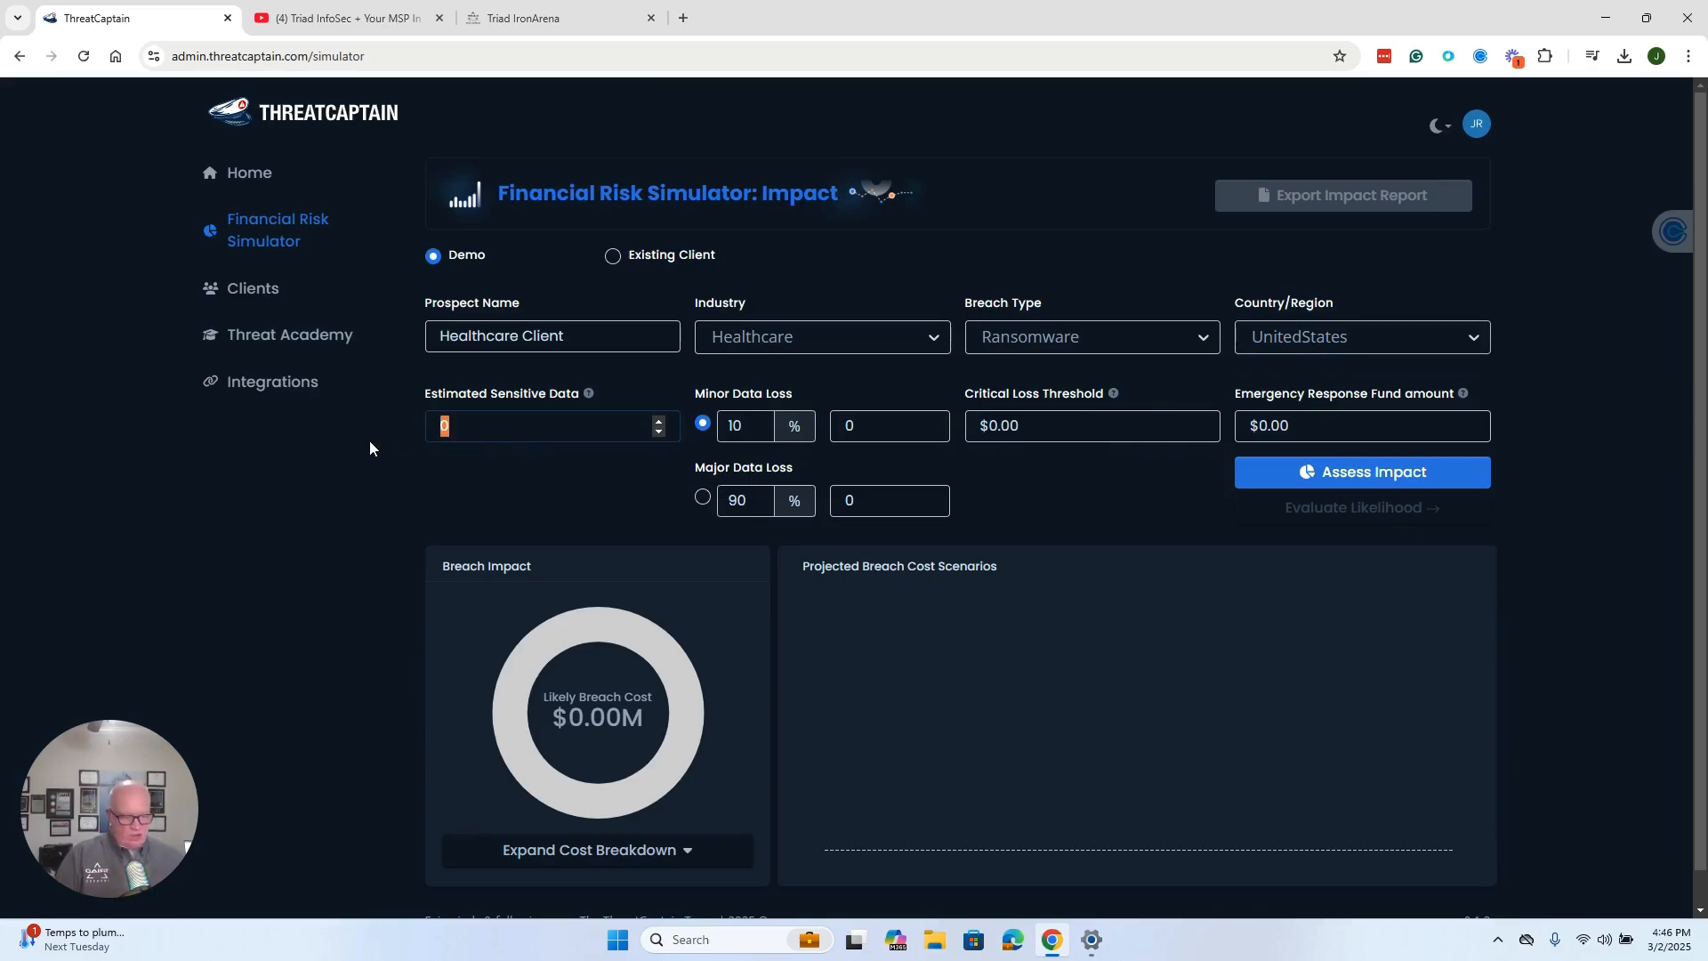
text(1000000)
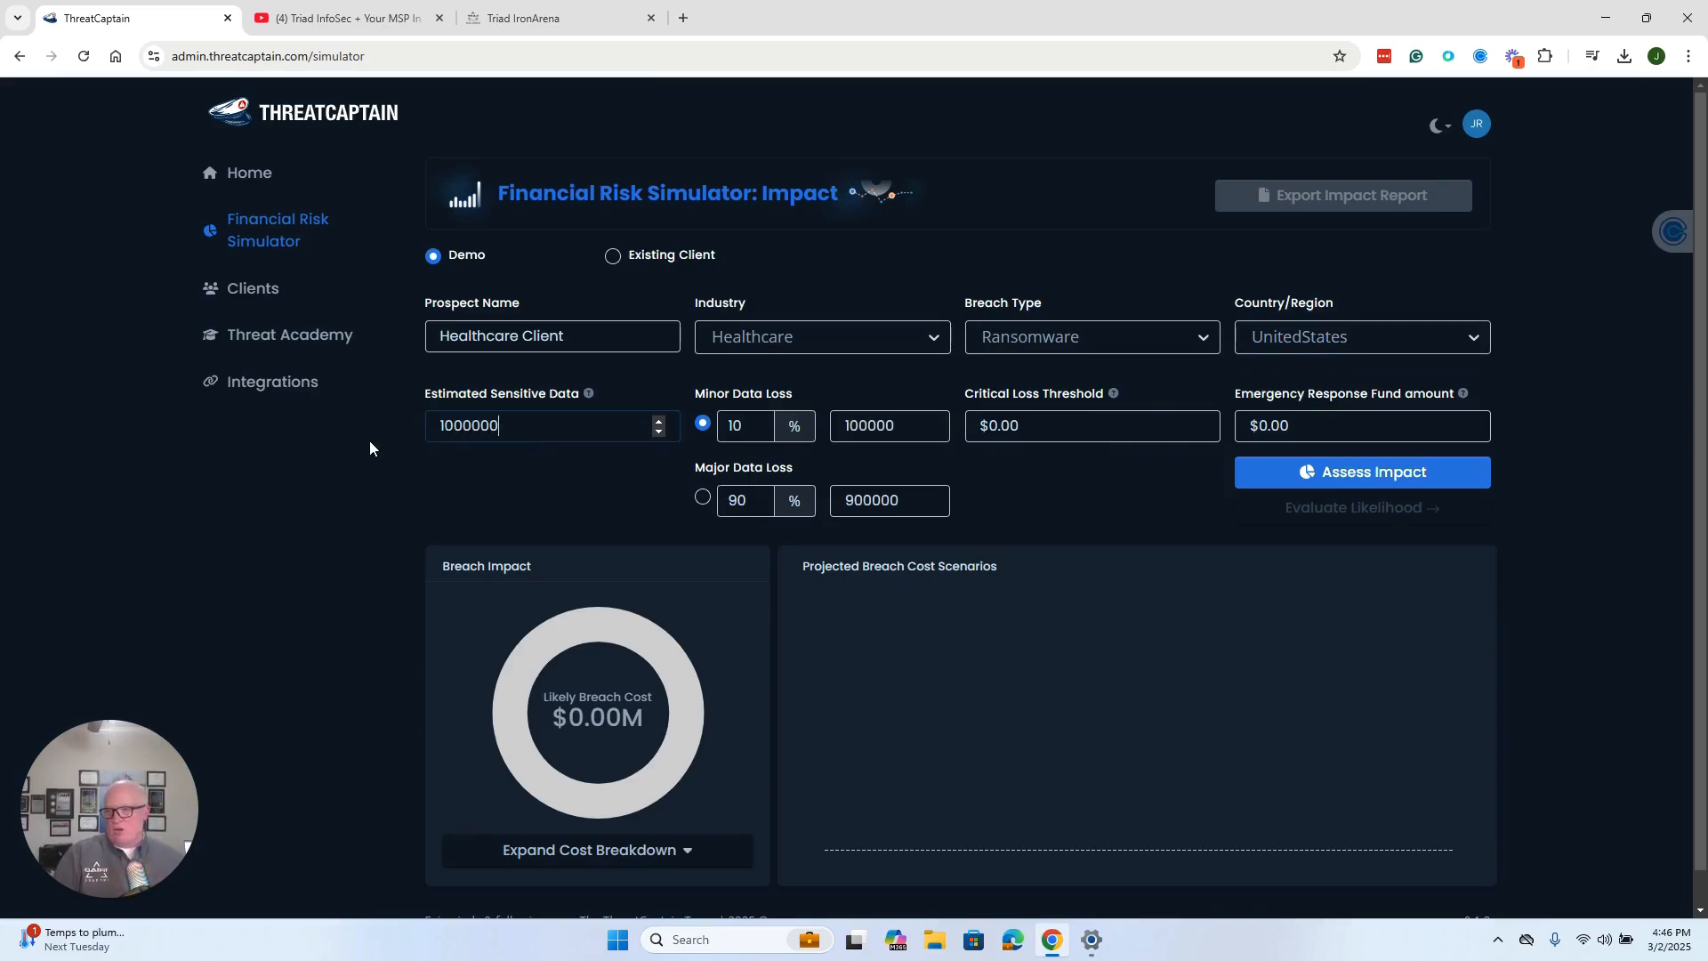
click(542, 466)
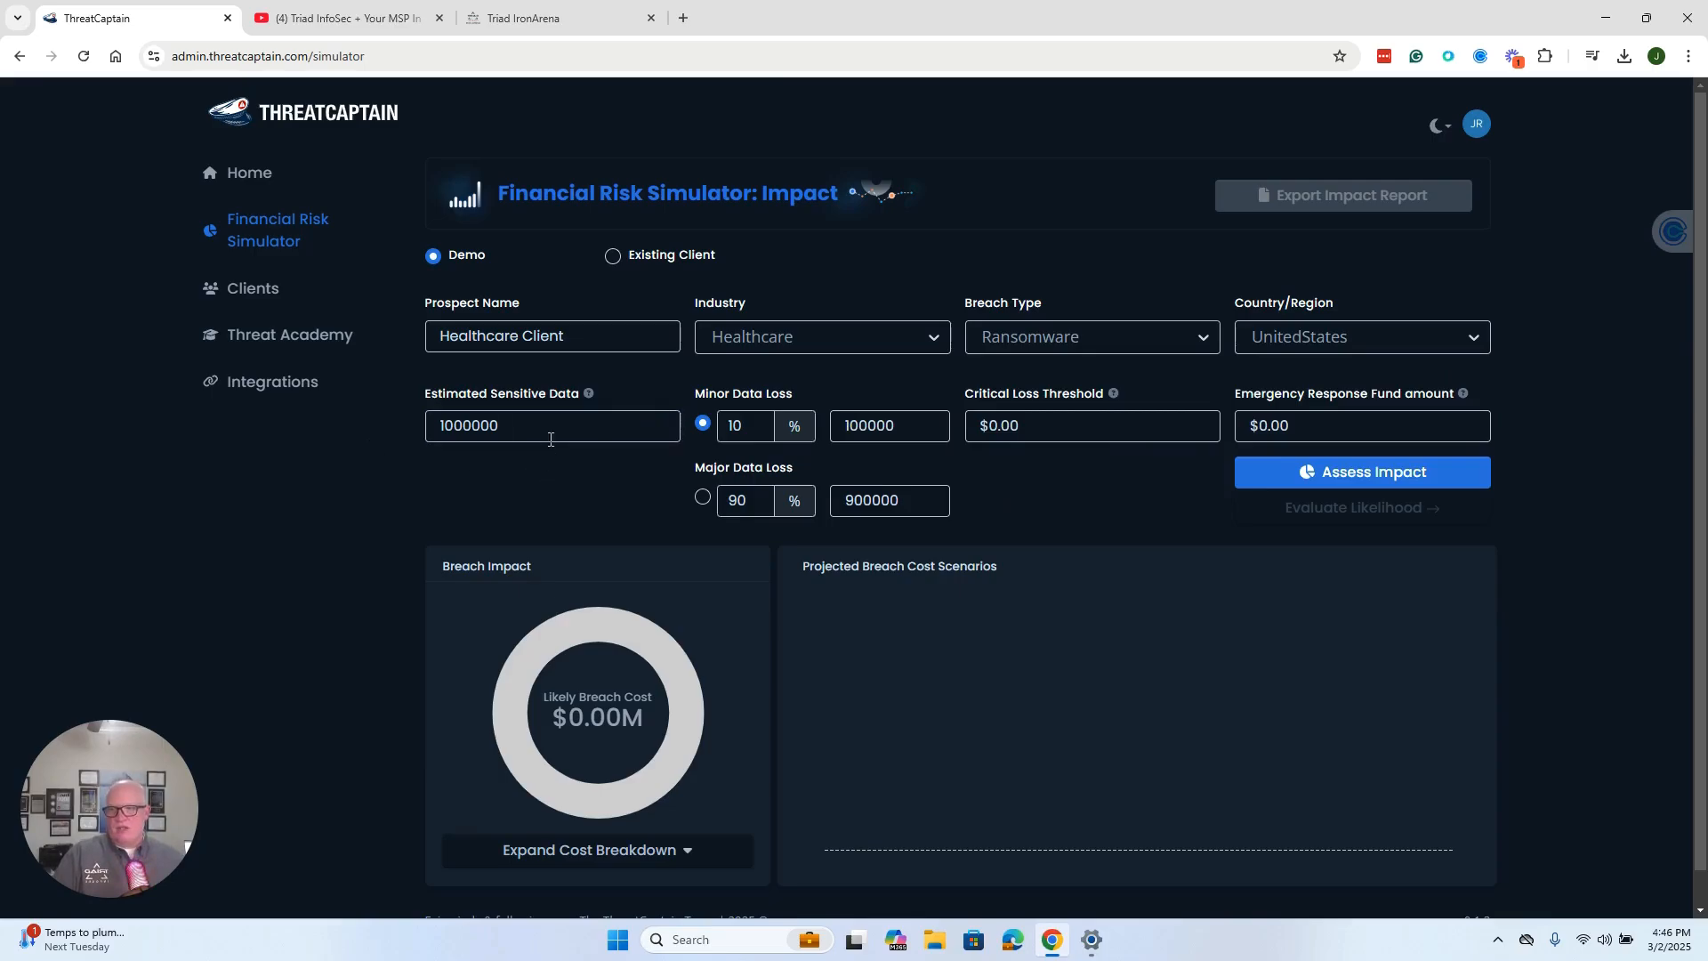
double_click(733, 430)
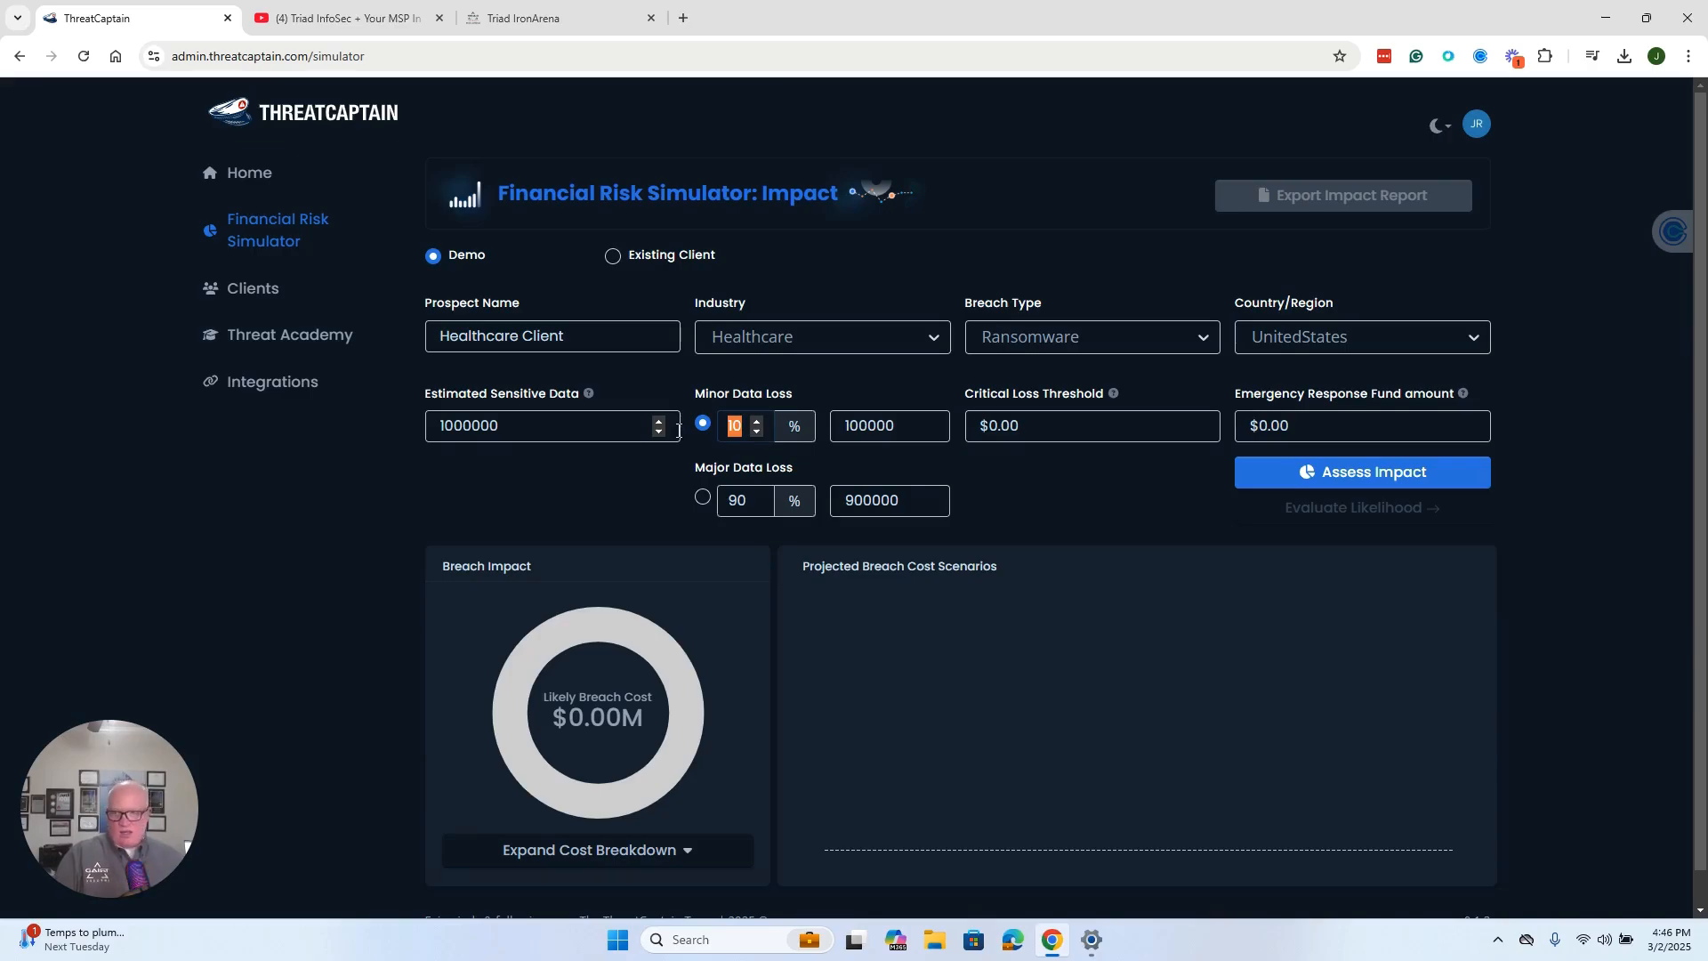
text(30)
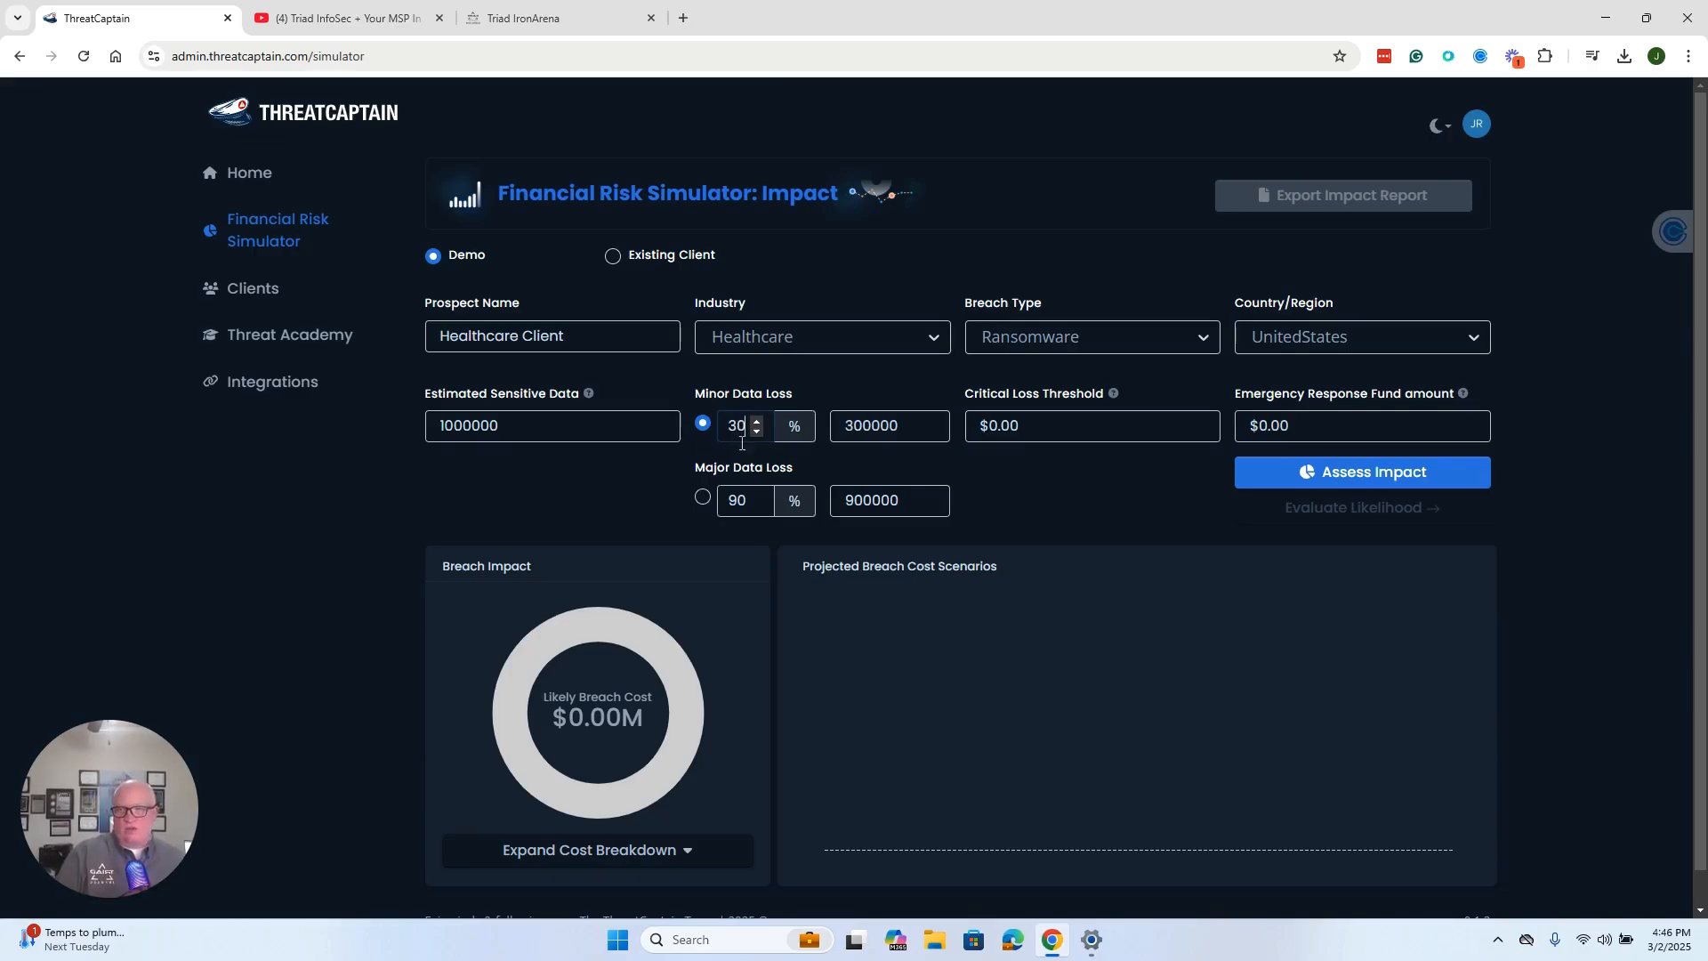
click(951, 465)
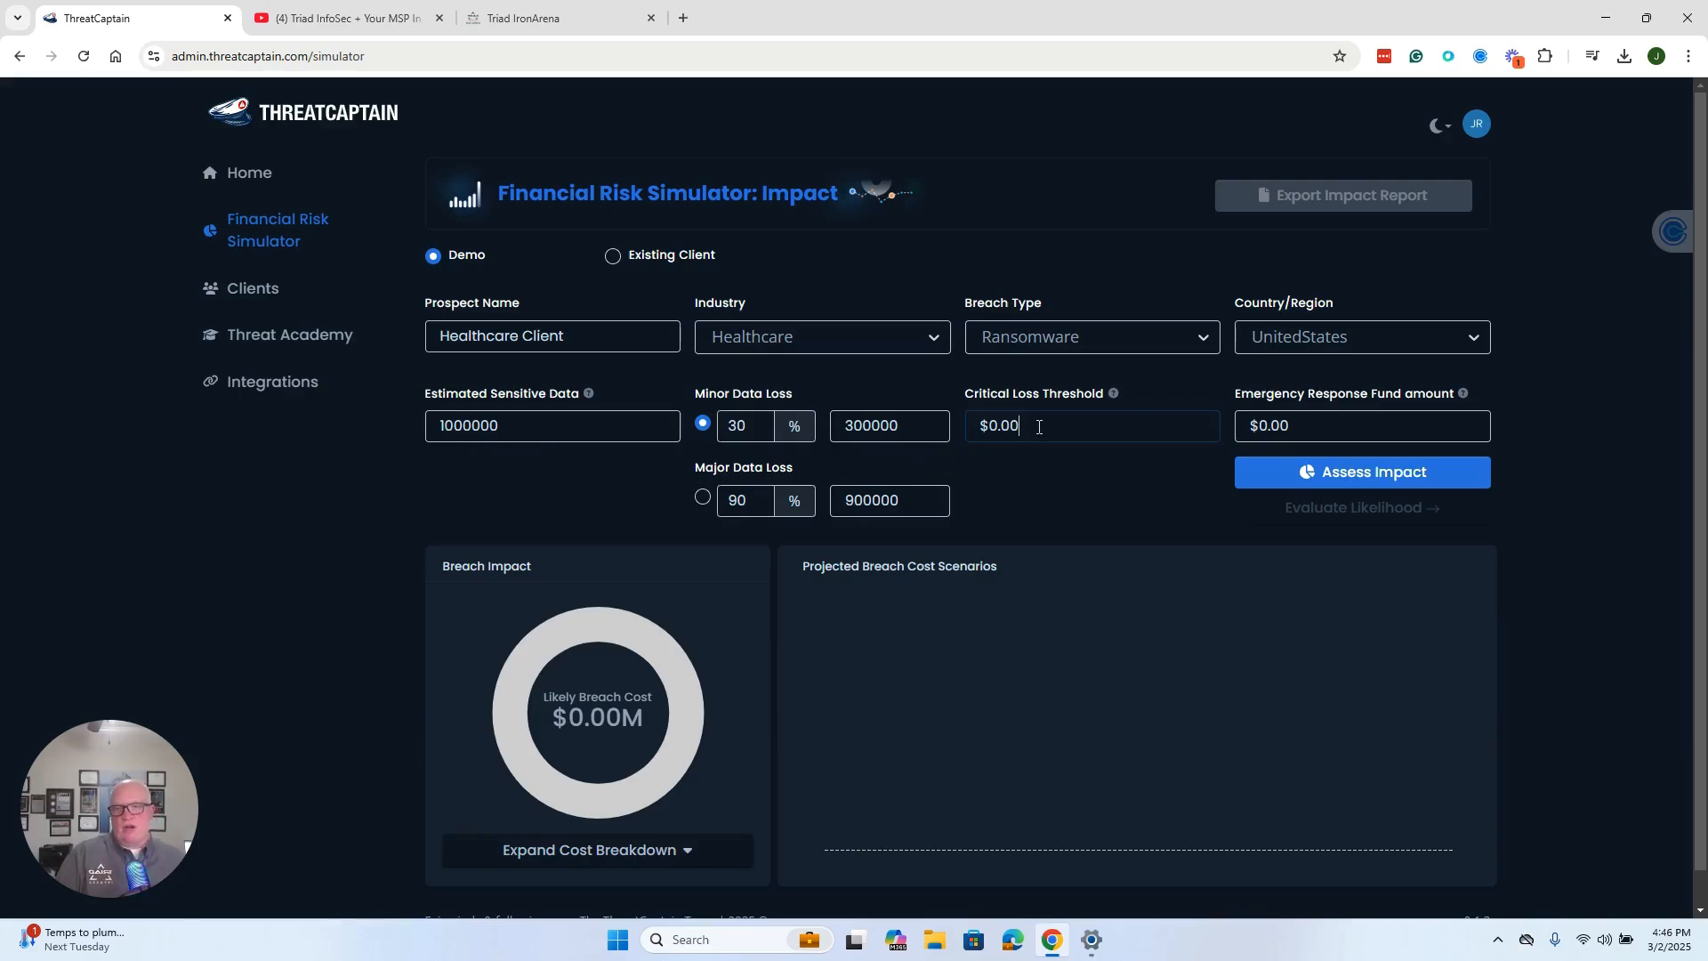
- Set the critical loss threshold to $5,000,000
drag(1034, 426, 952, 435)
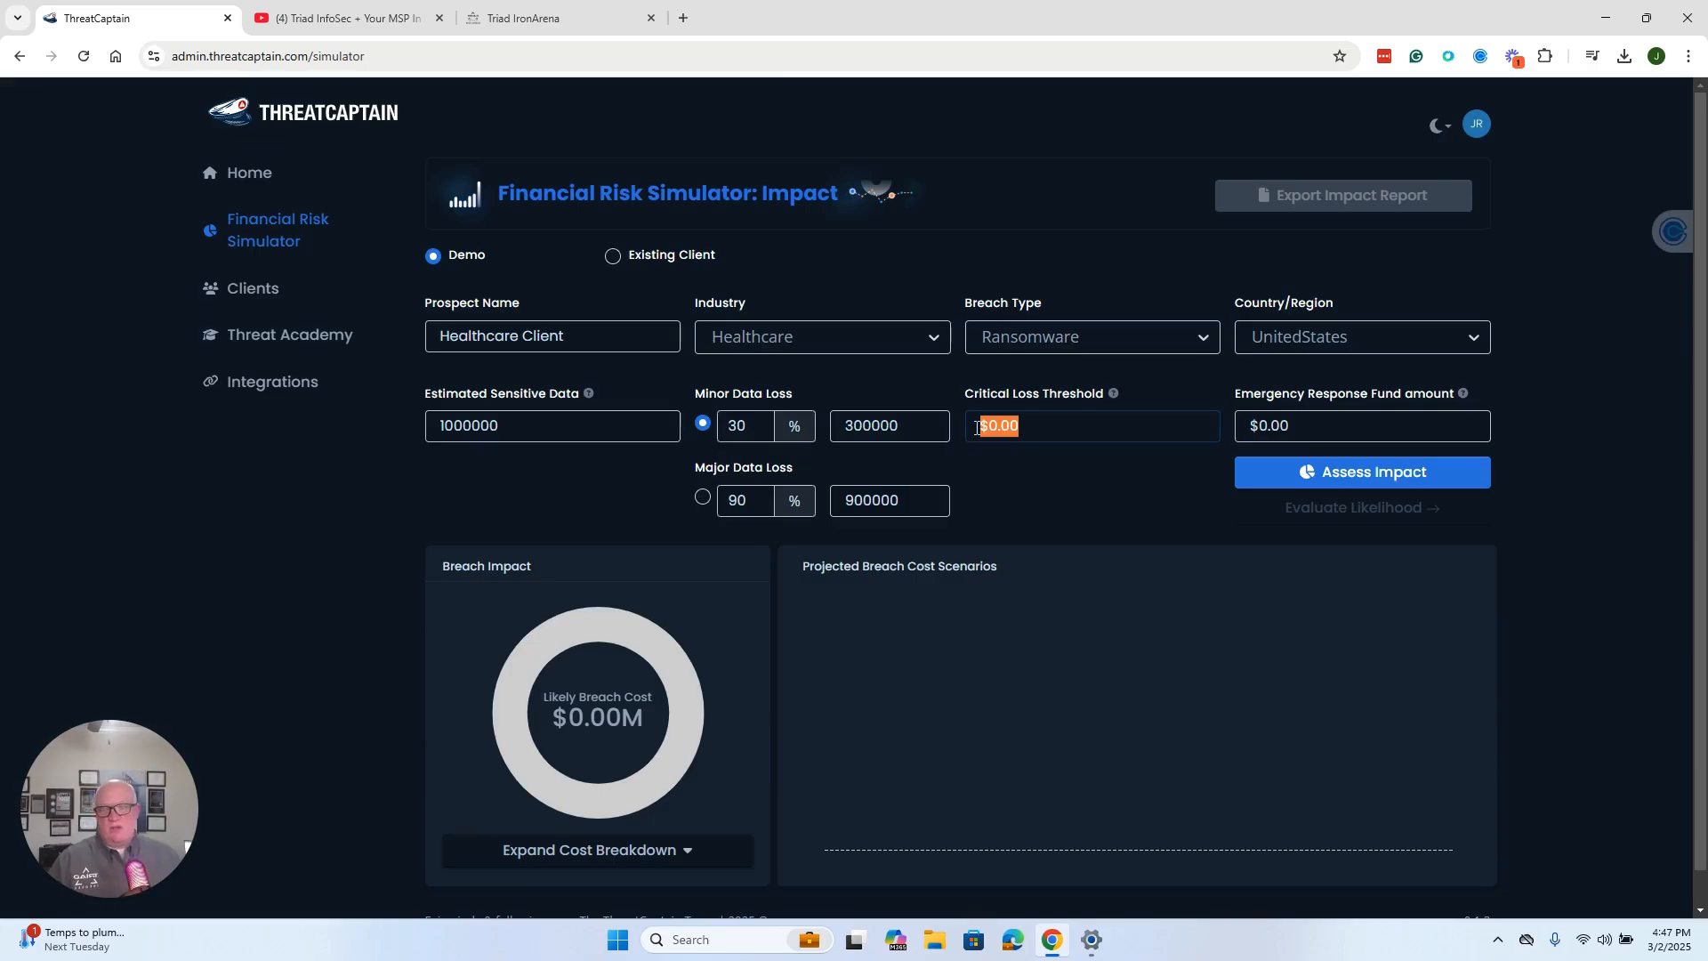
text(5000000)
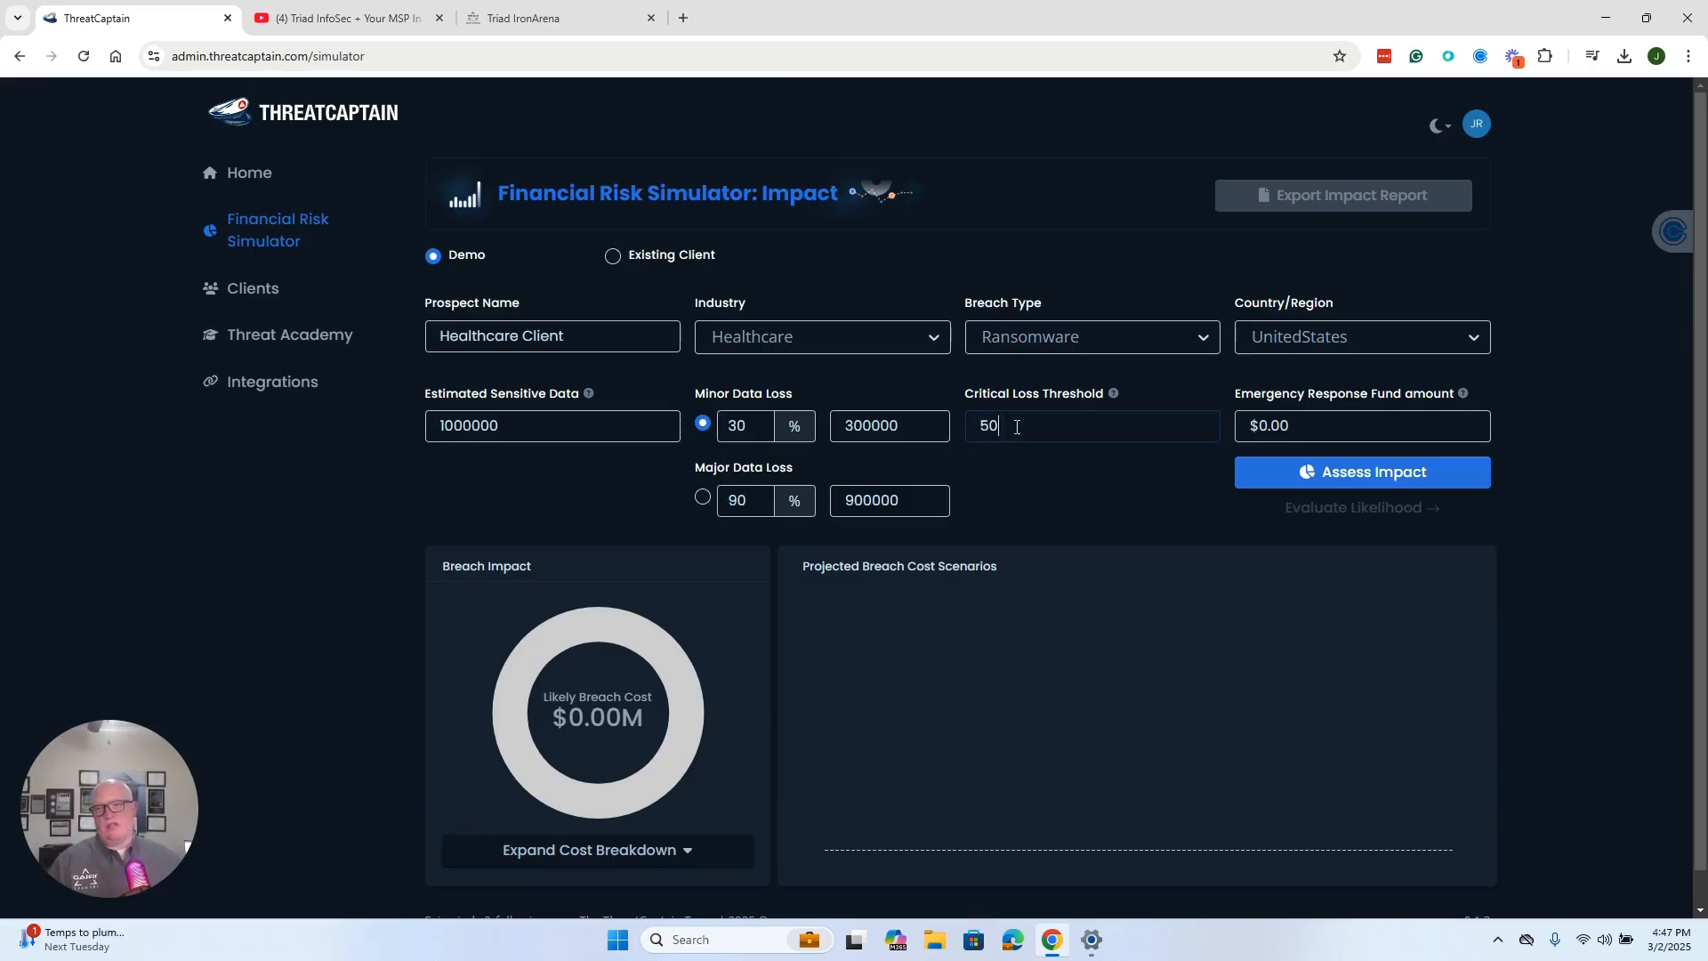
click(1093, 534)
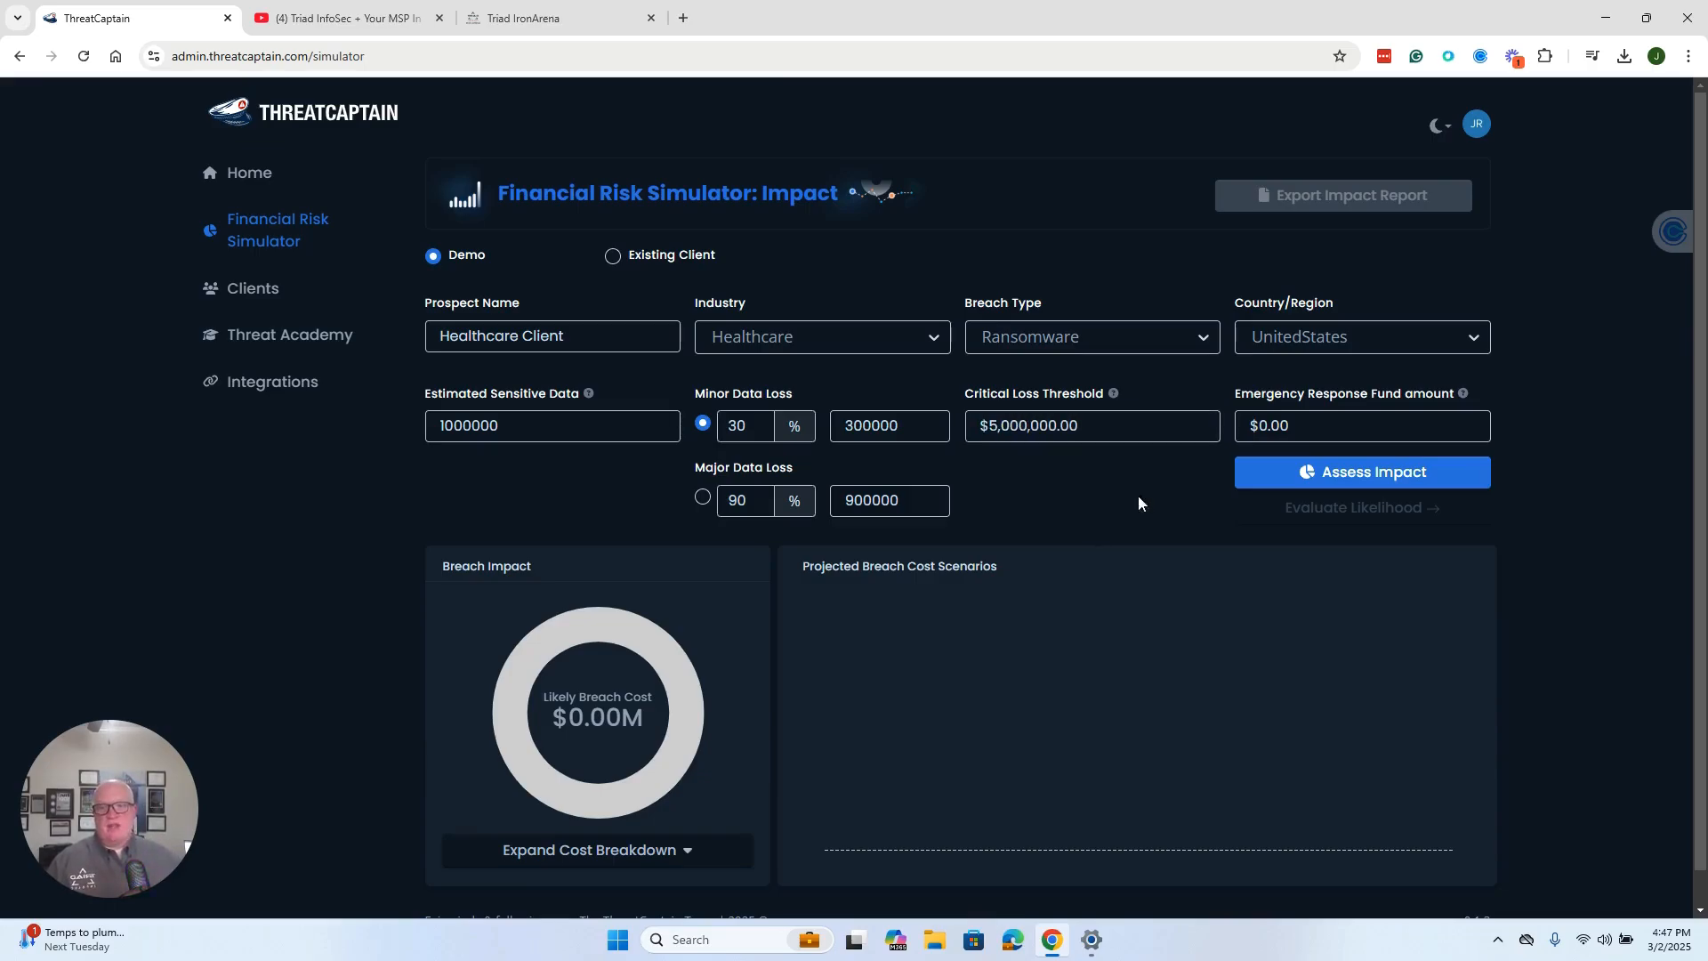
- Set the emergency response fund amount to $1,000,000
click(1281, 430)
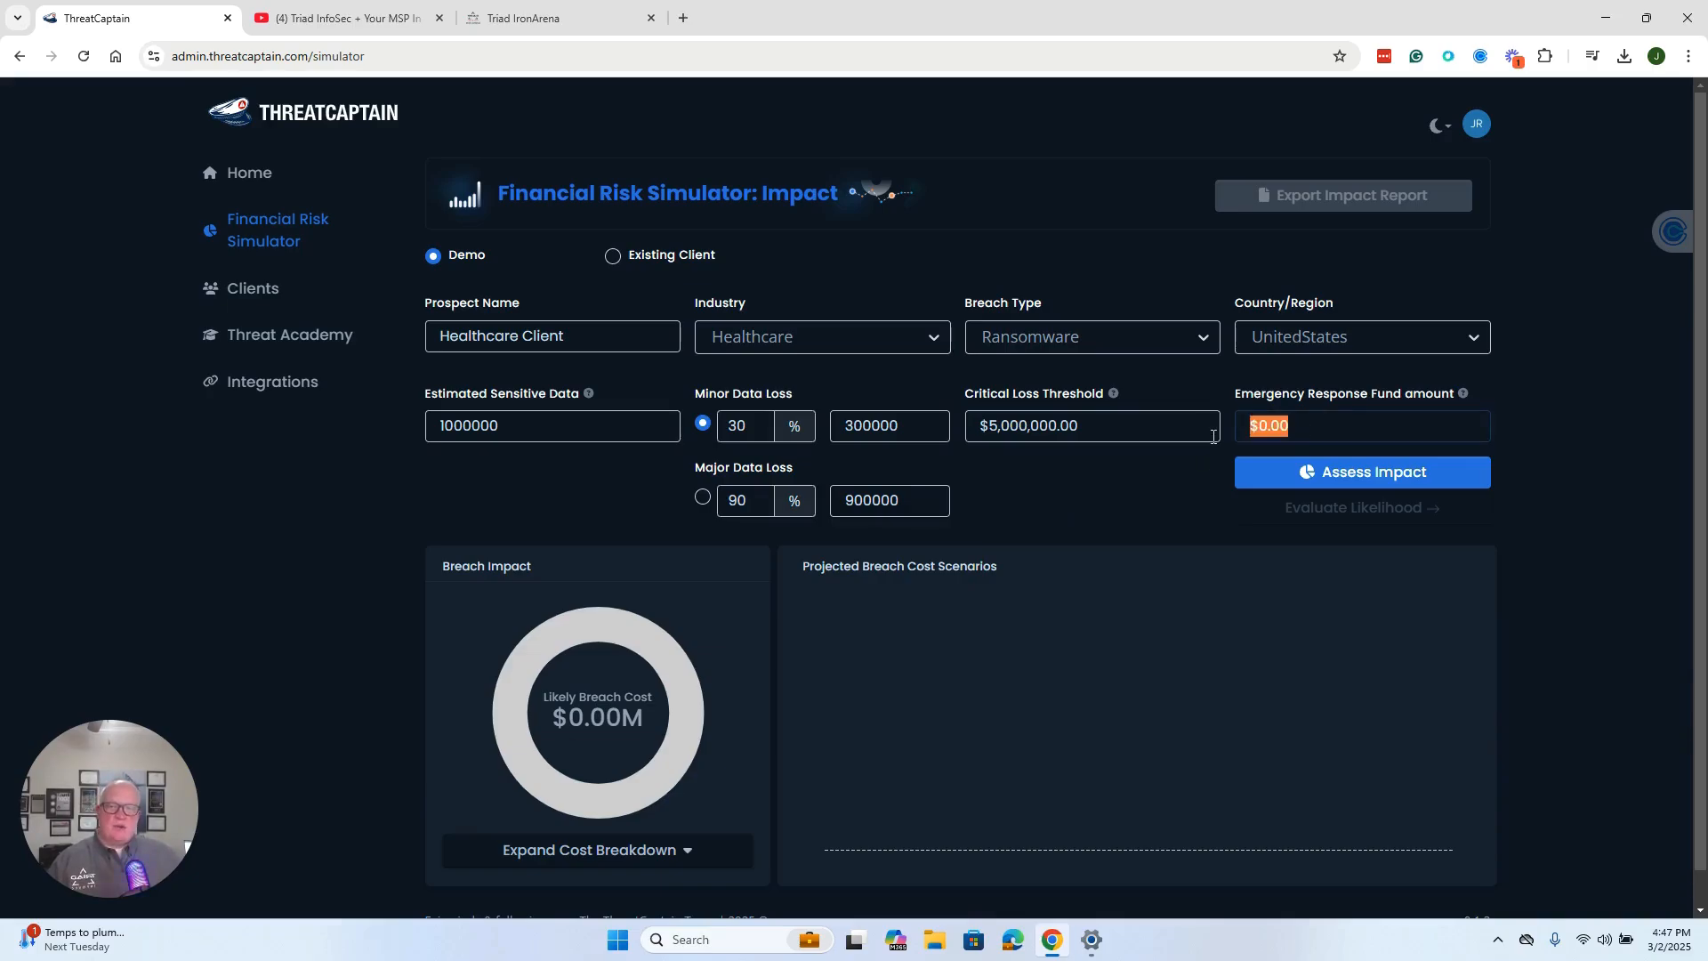
text(100000)
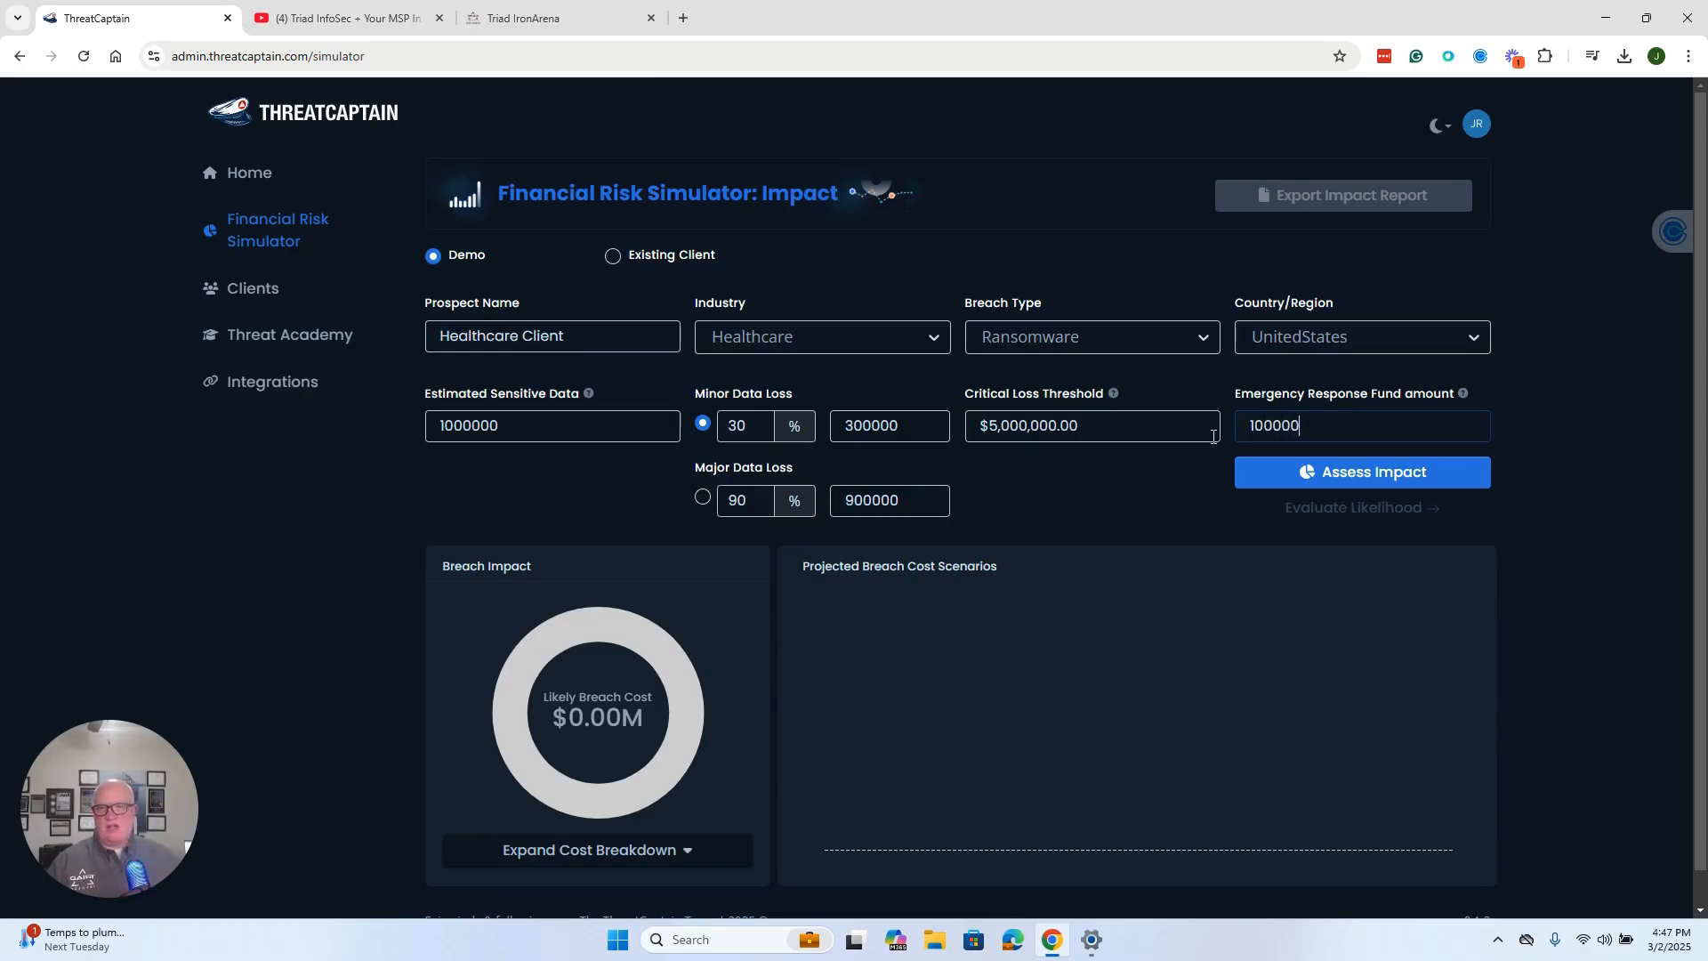
text(00)
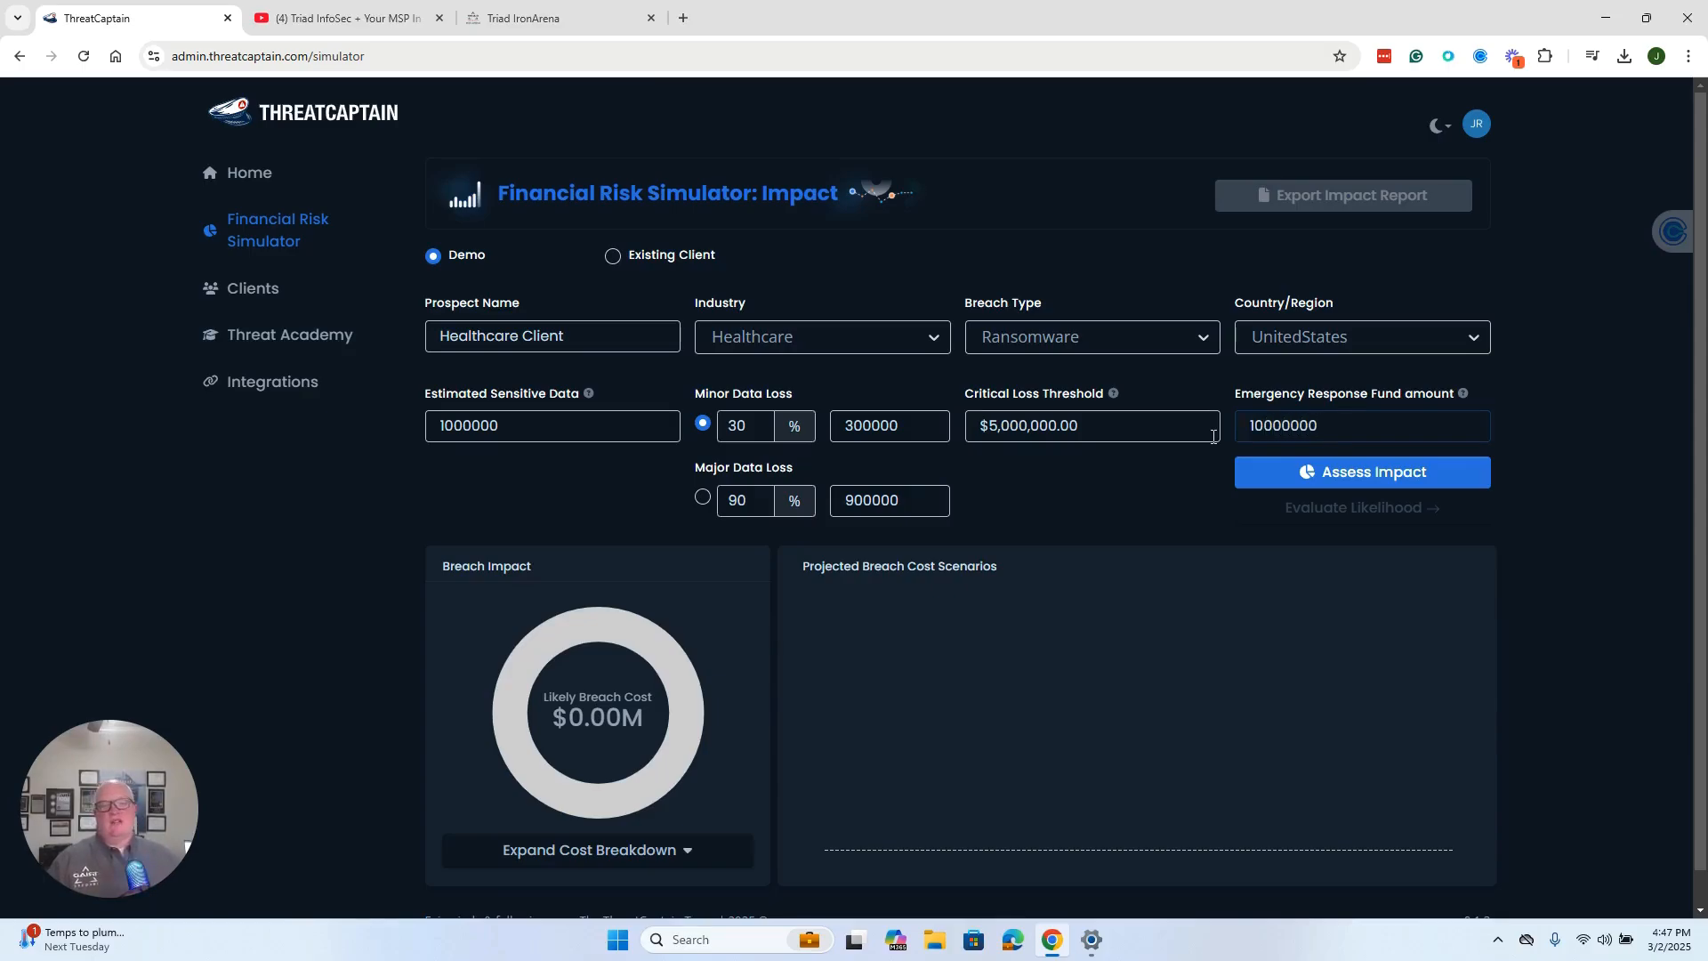
click(1163, 490)
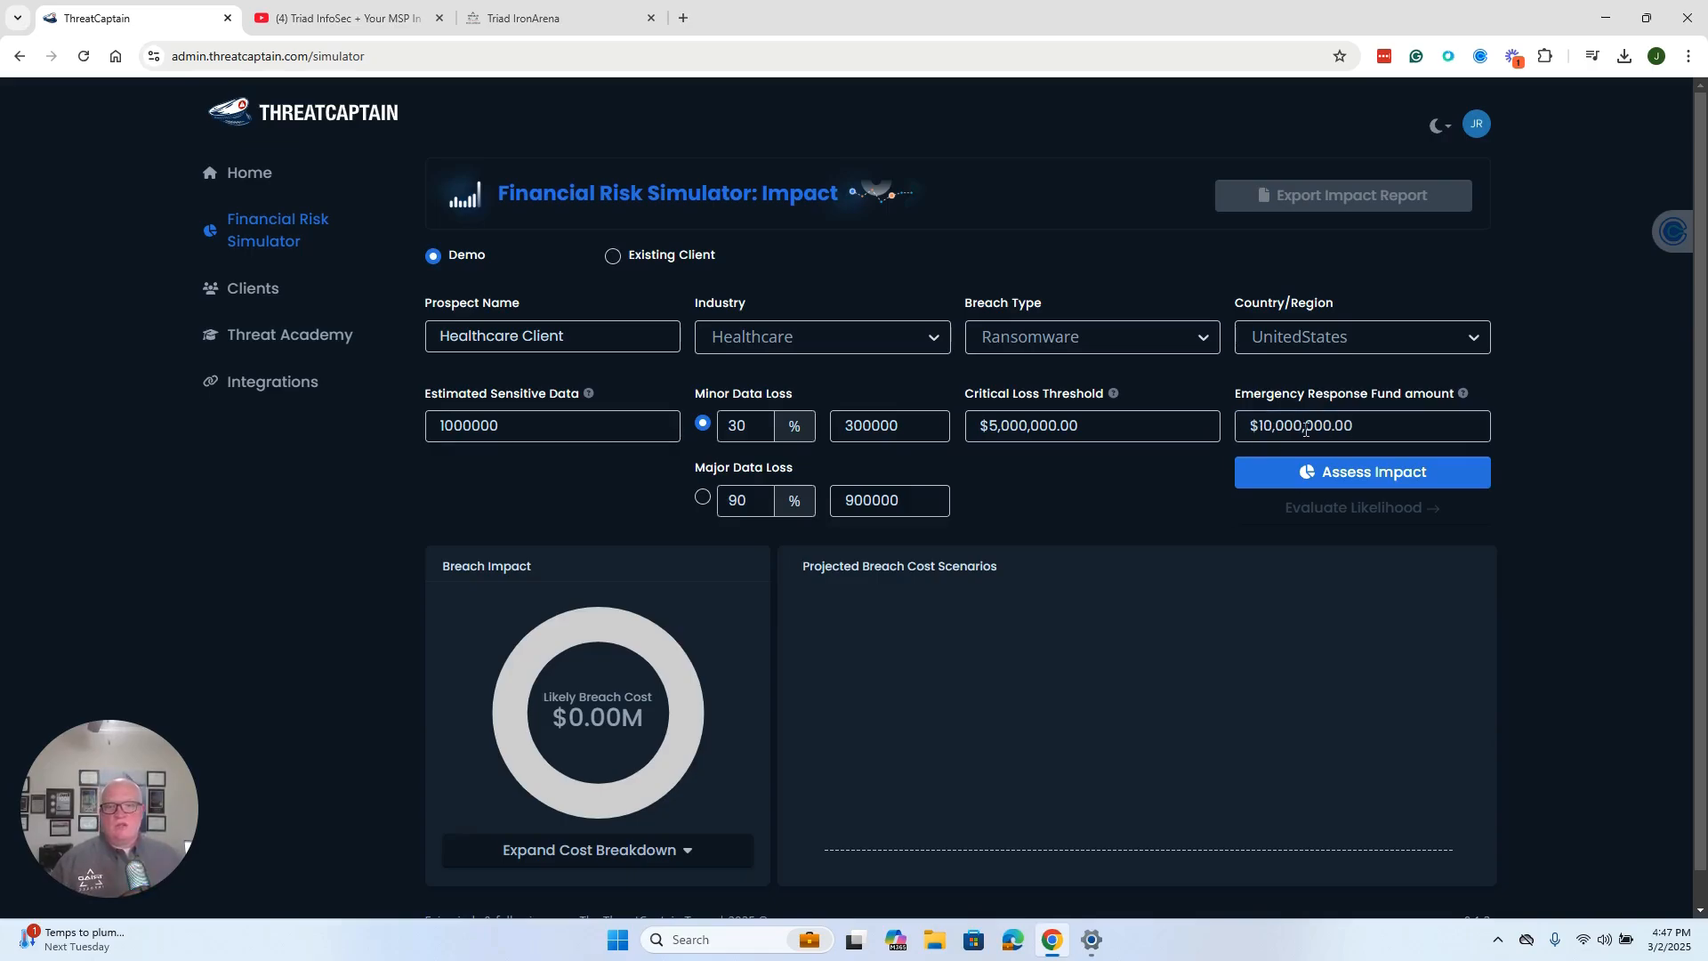
click(1305, 428)
click(1141, 478)
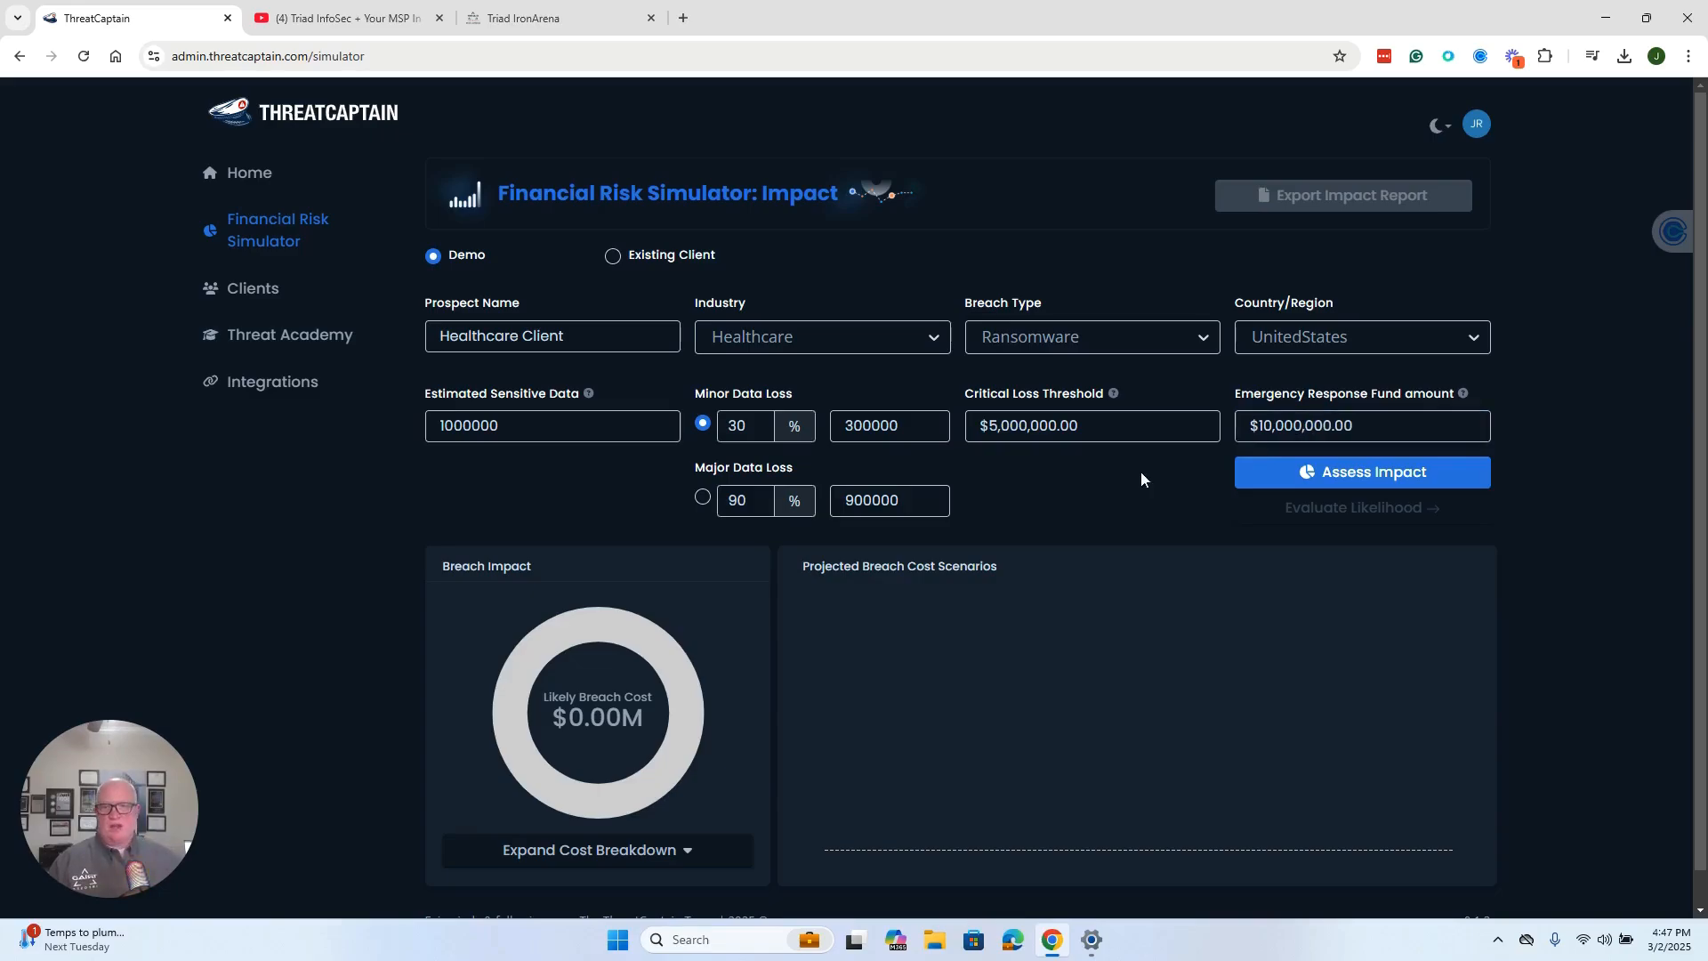
click(1294, 428)
key(BackSpace)
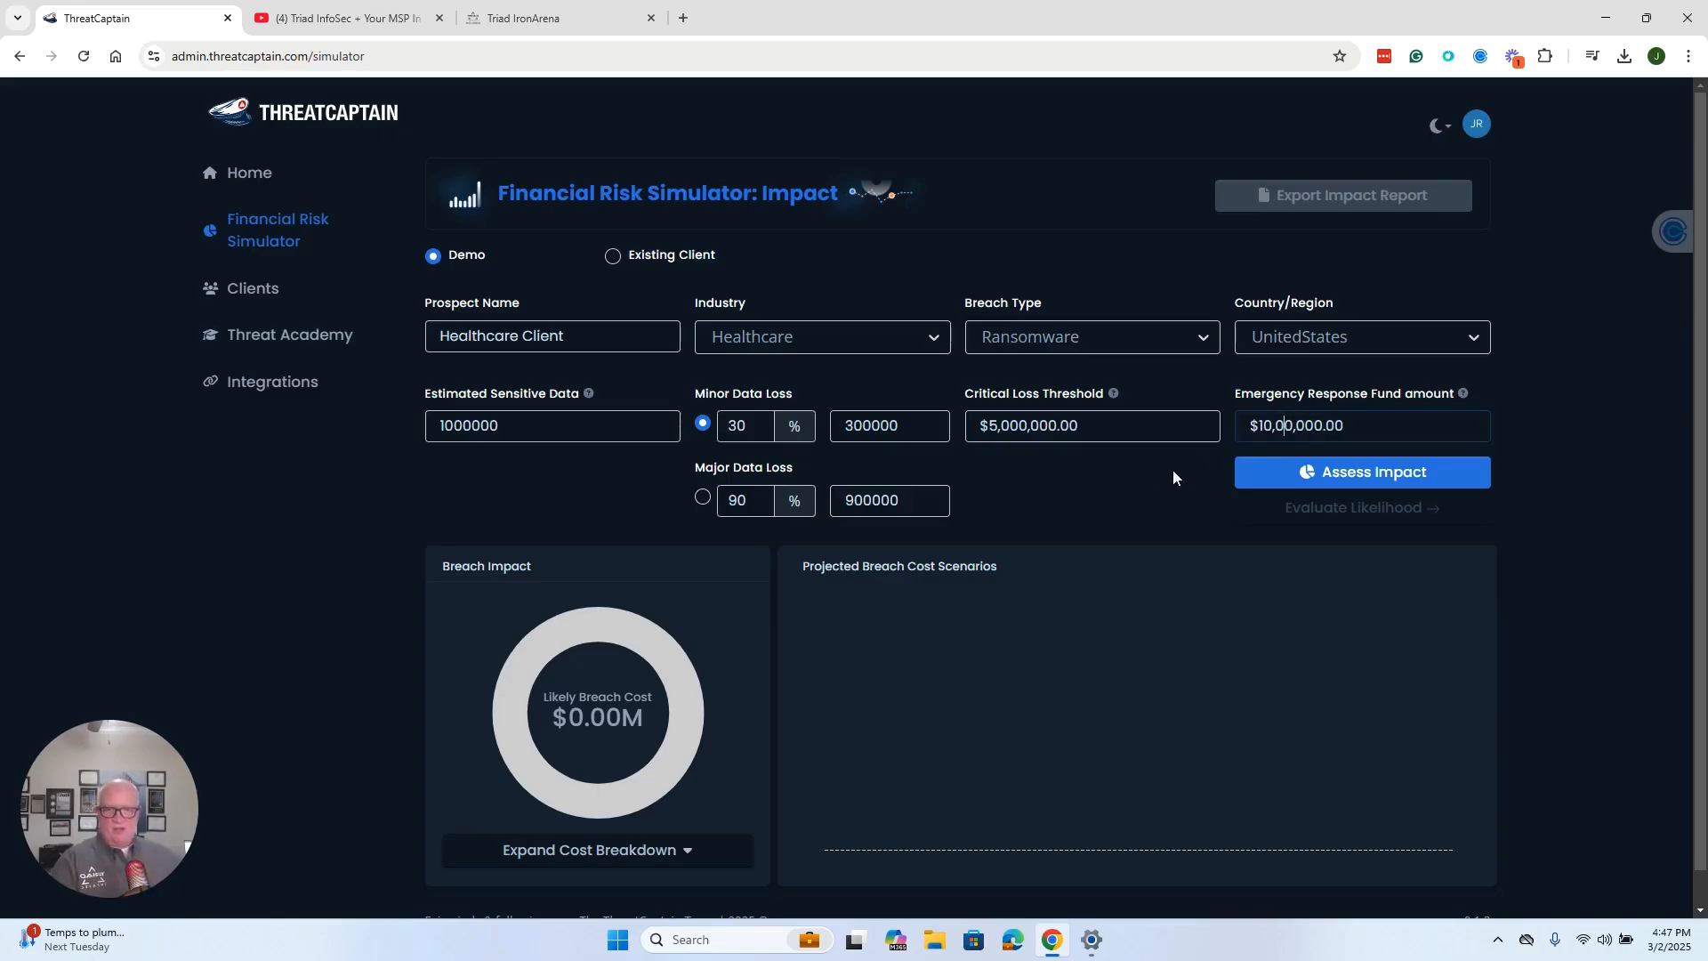
click(1150, 488)
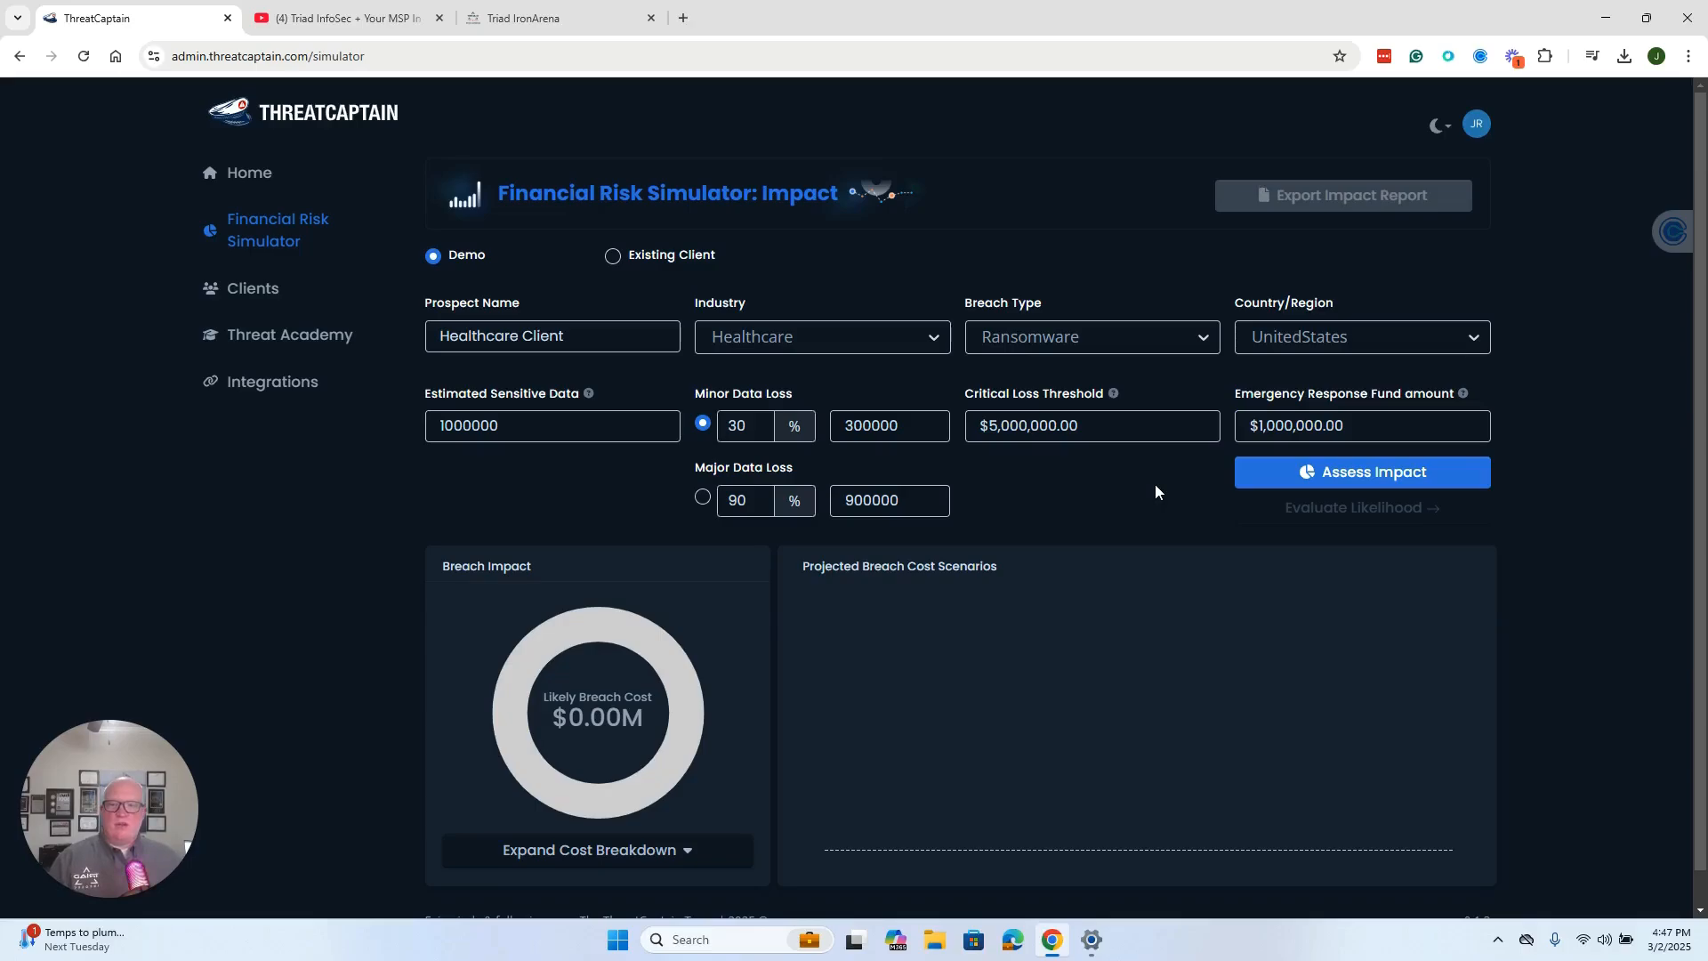
- Run the impact assessment for the prospect and expand the breach cost breakdown to review its categories
click(1348, 483)
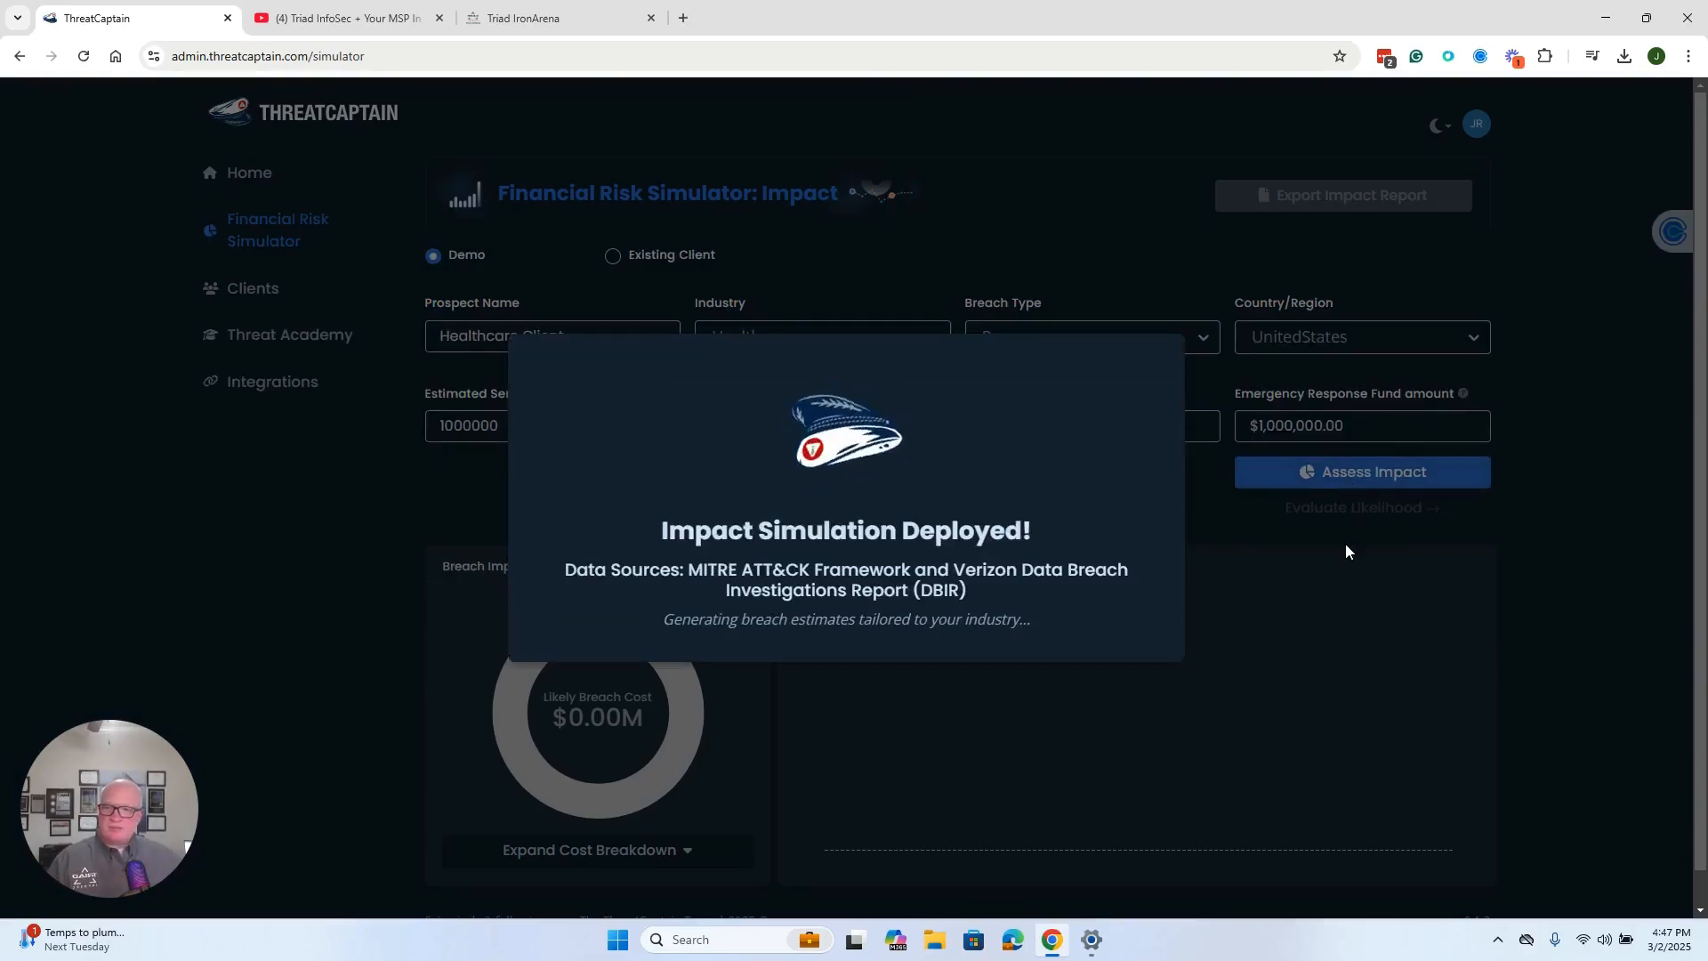
scroll(1345, 542, down, 1)
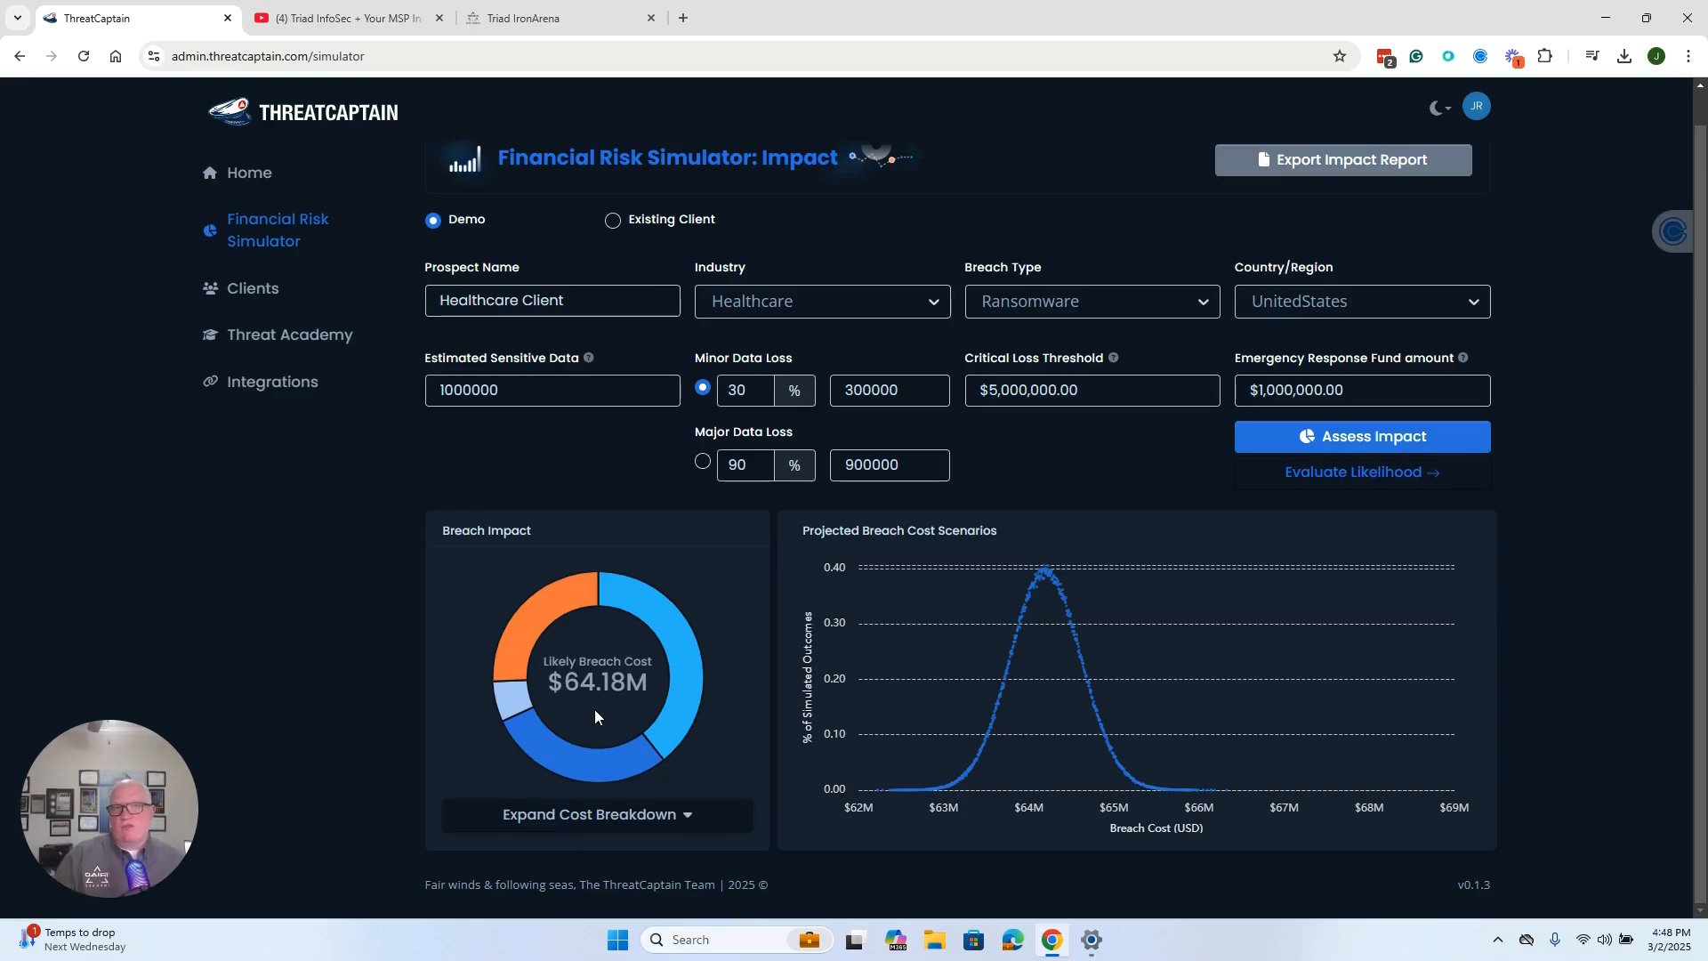
click(683, 814)
scroll(665, 819, down, 3)
scroll(665, 818, down, 3)
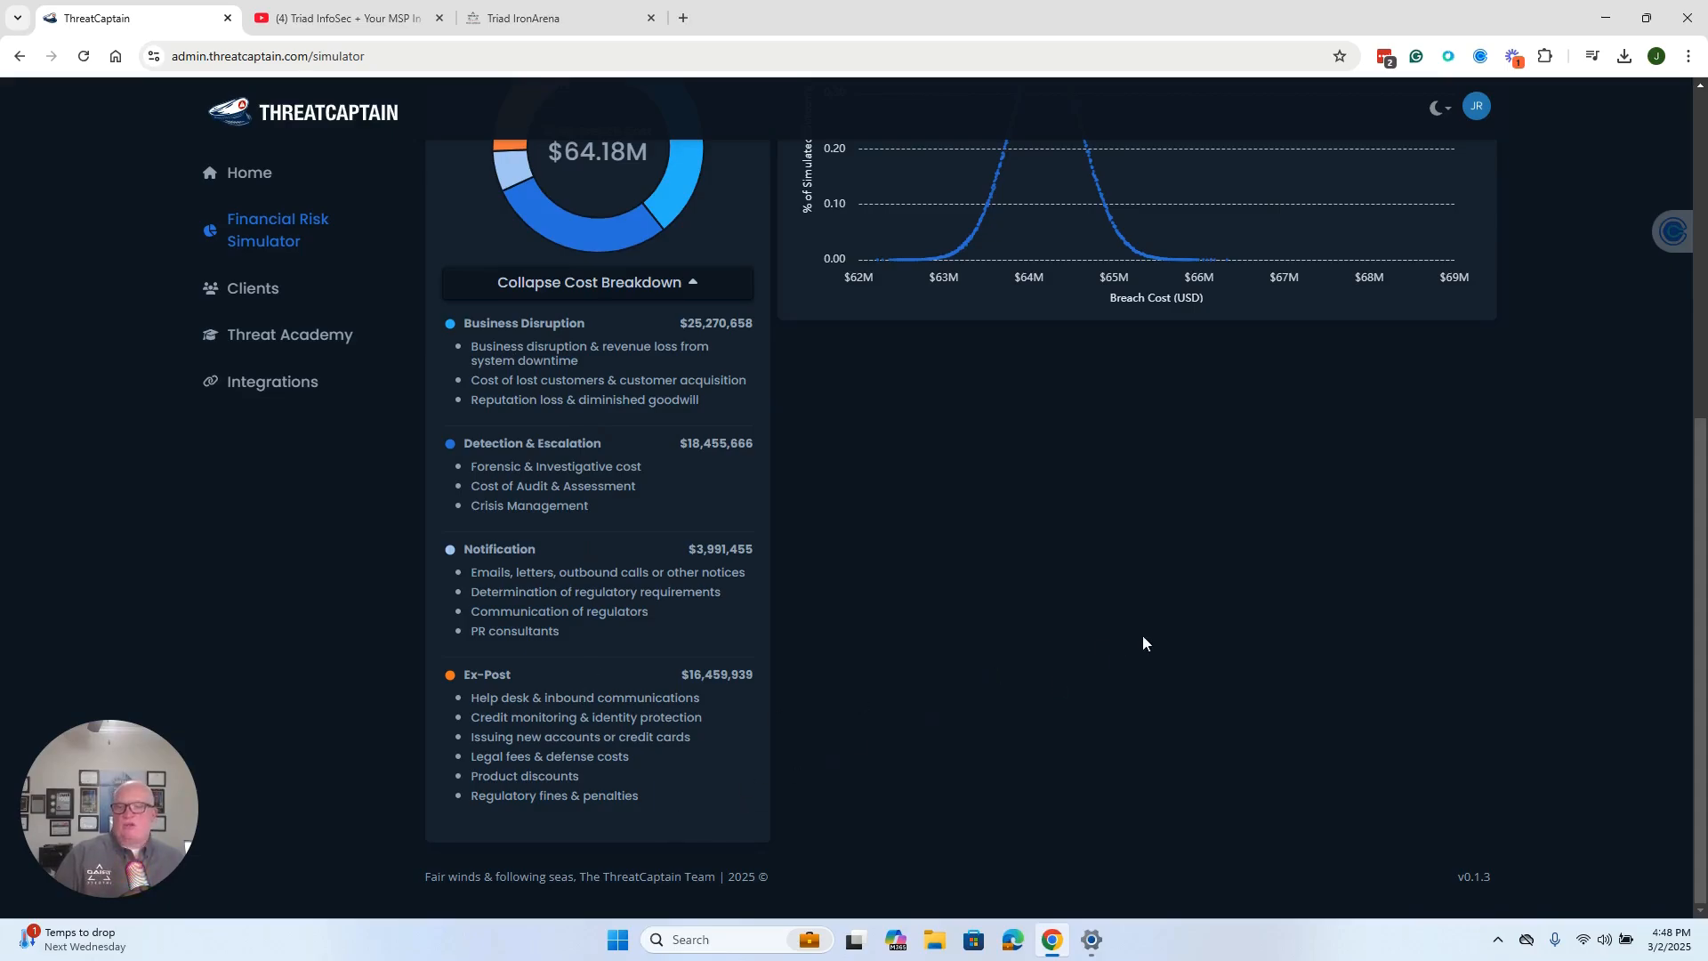
scroll(1177, 620, up, 5)
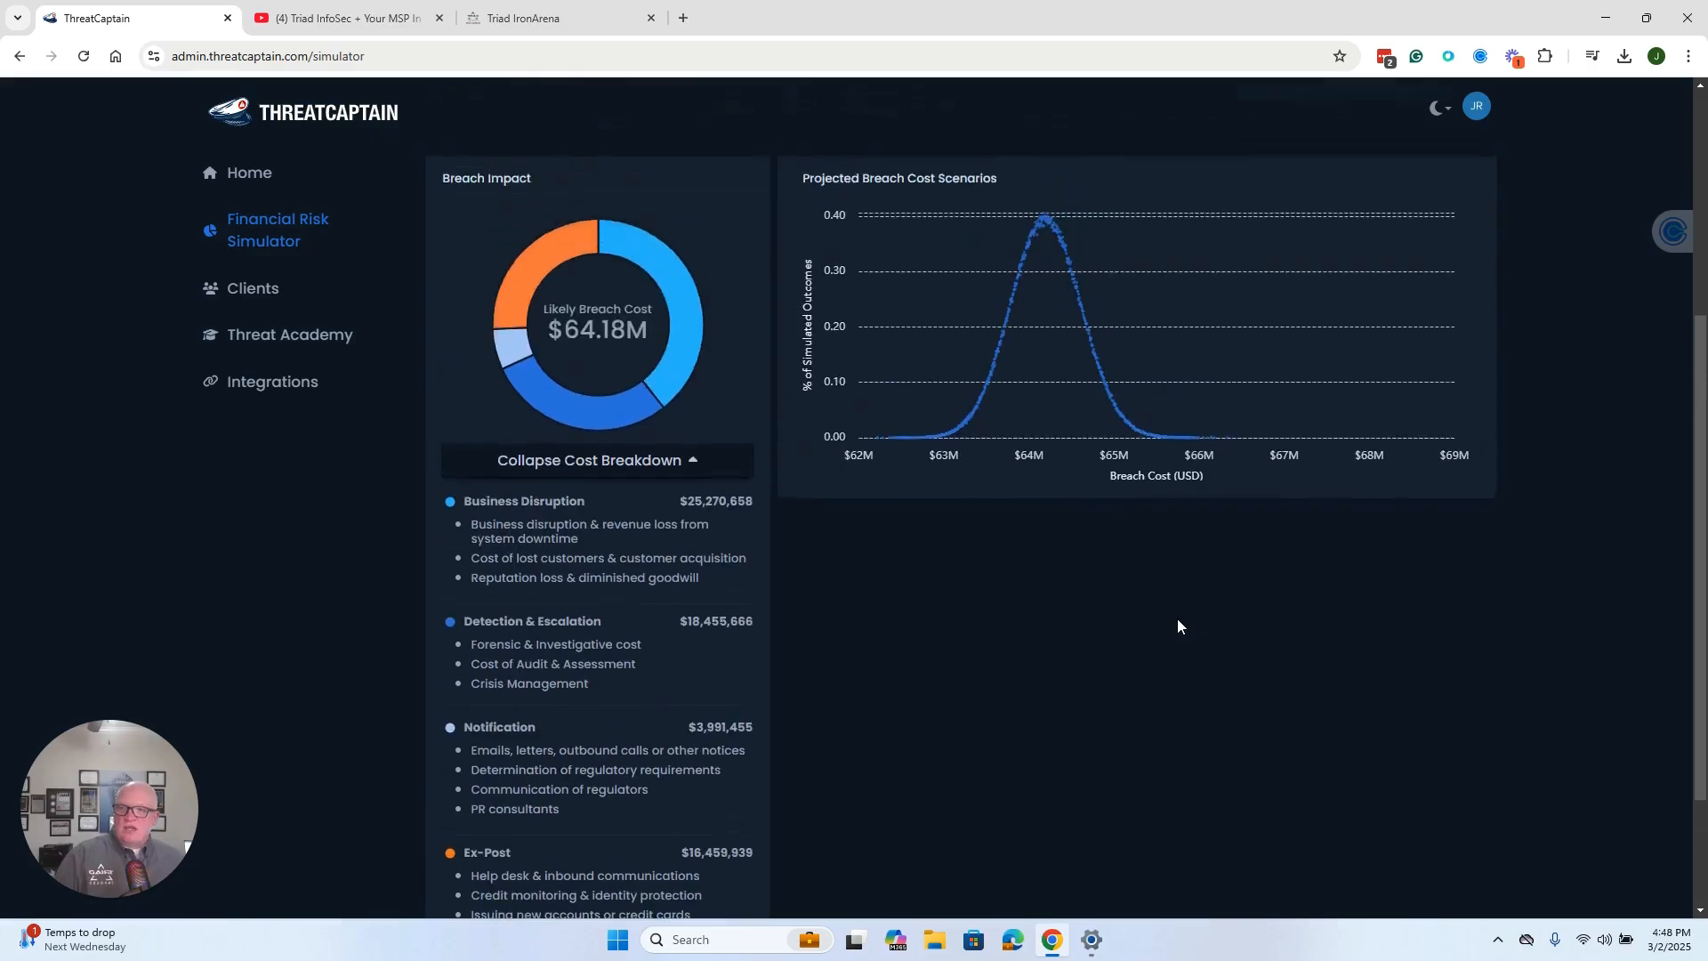
mouse_move(1178, 617)
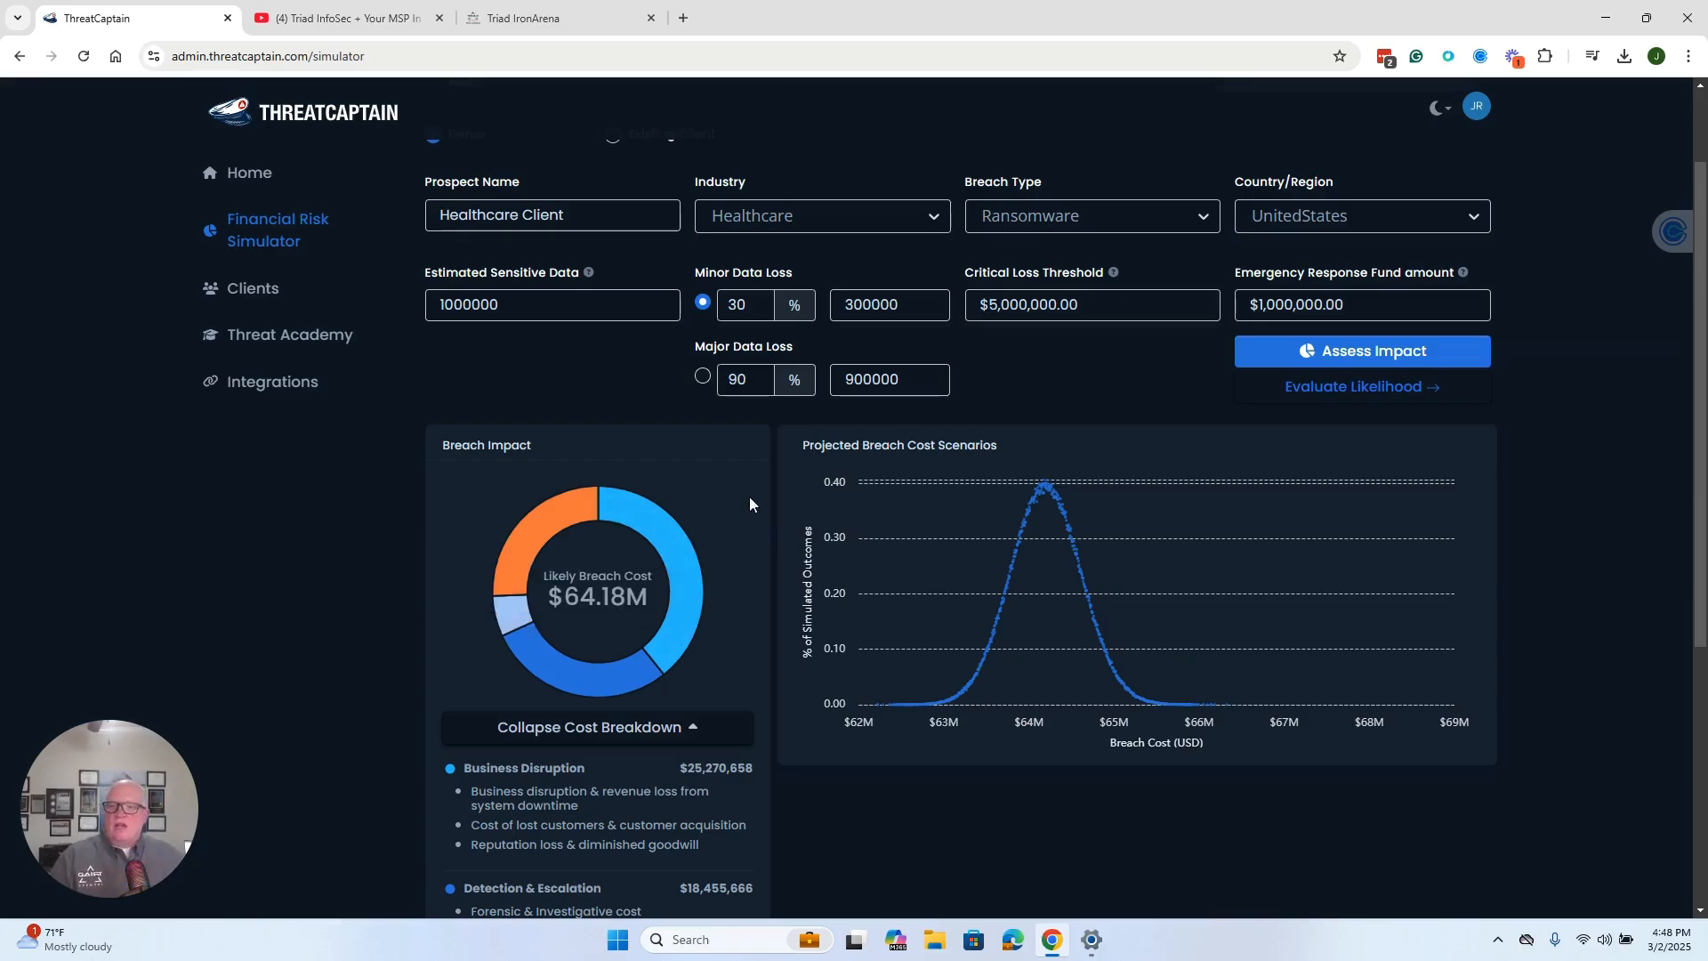
- Open the likelihood evaluation and mark the Identity & Access Mgmt (IAM) control as Partially Deployed
click(1411, 399)
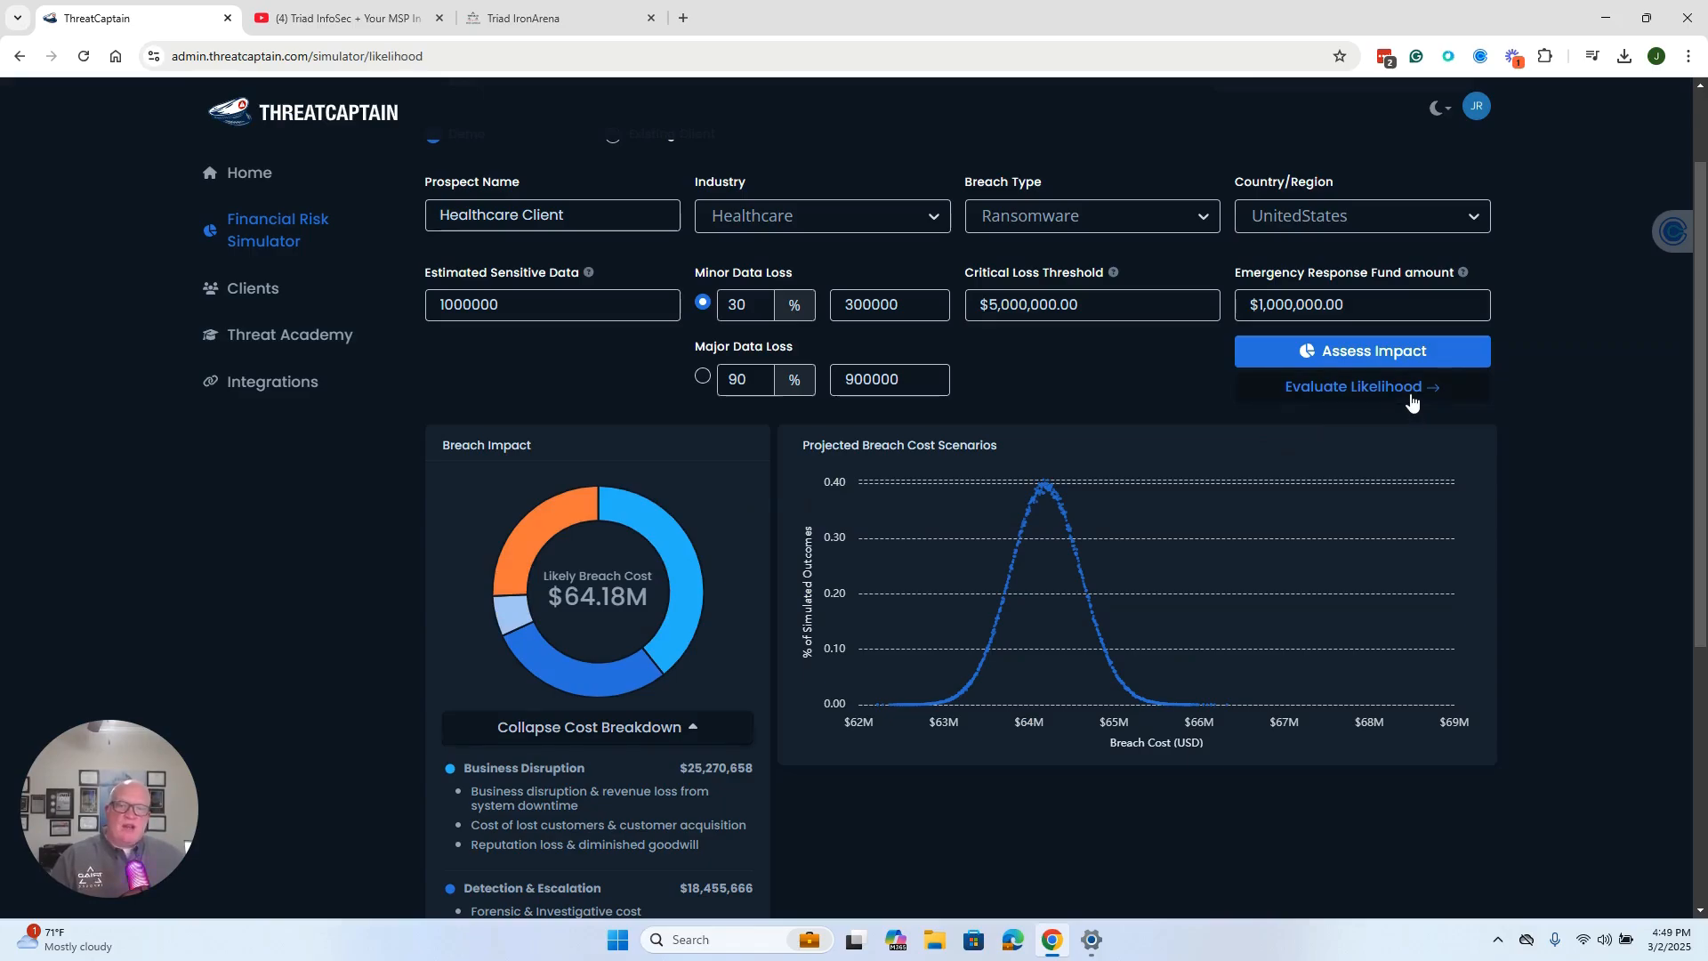
scroll(1617, 650, down, 1)
scroll(1615, 648, down, 3)
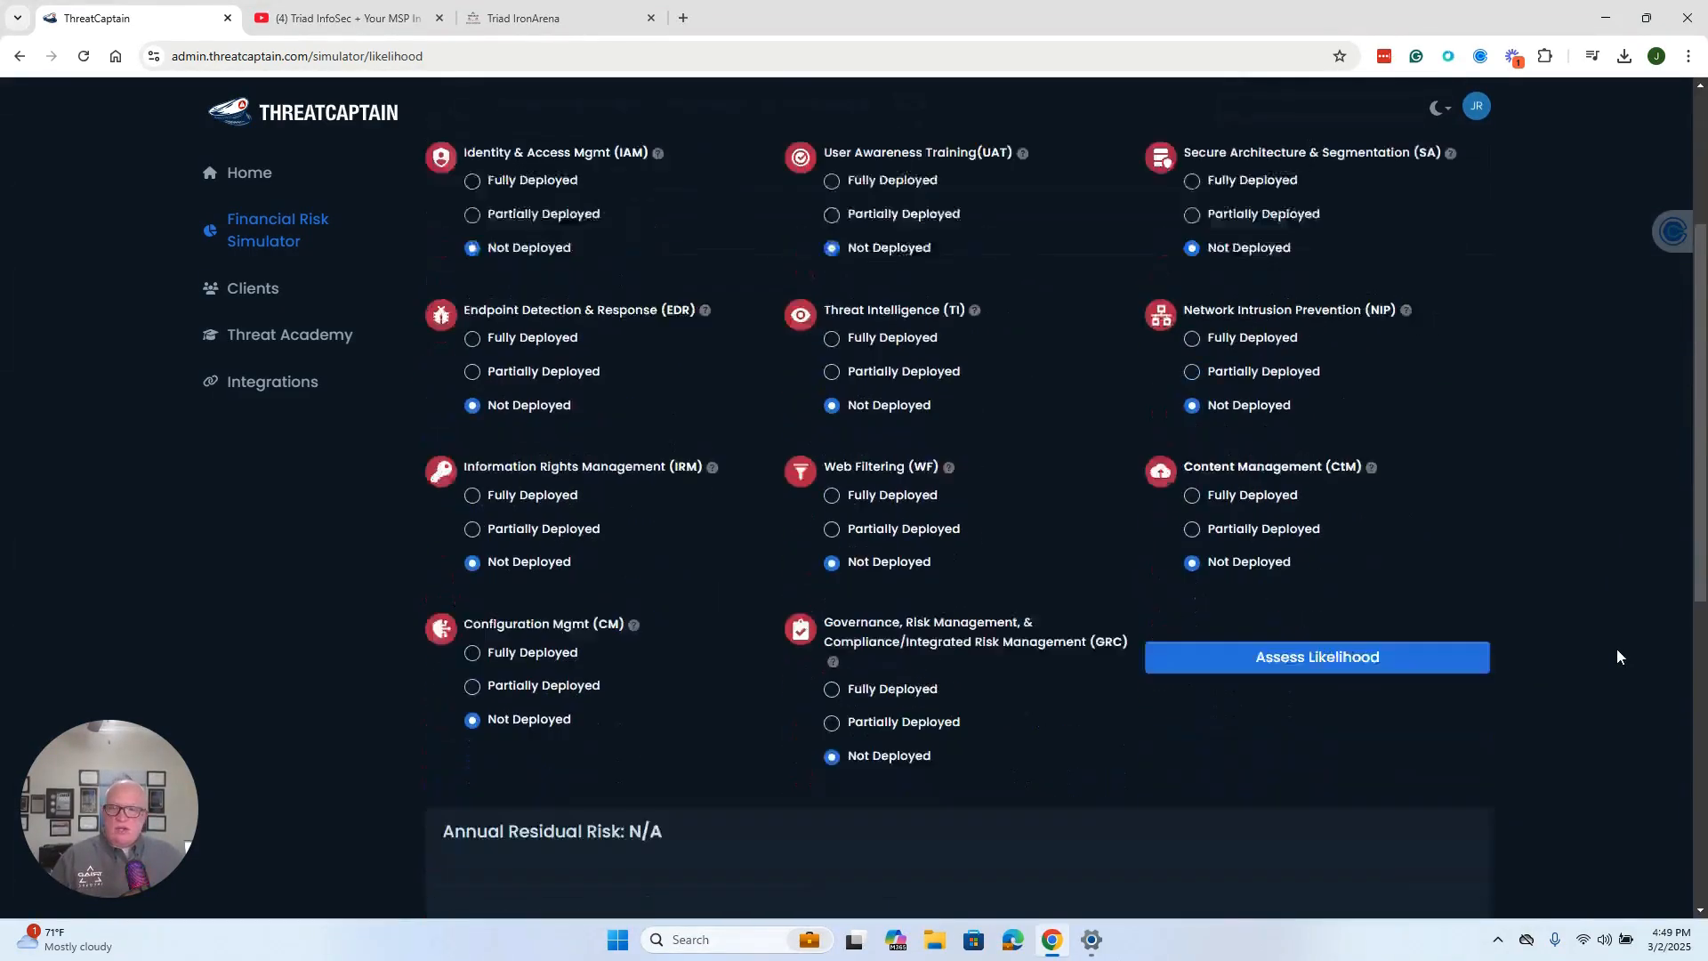
scroll(1616, 649, up, 3)
scroll(744, 546, down, 1)
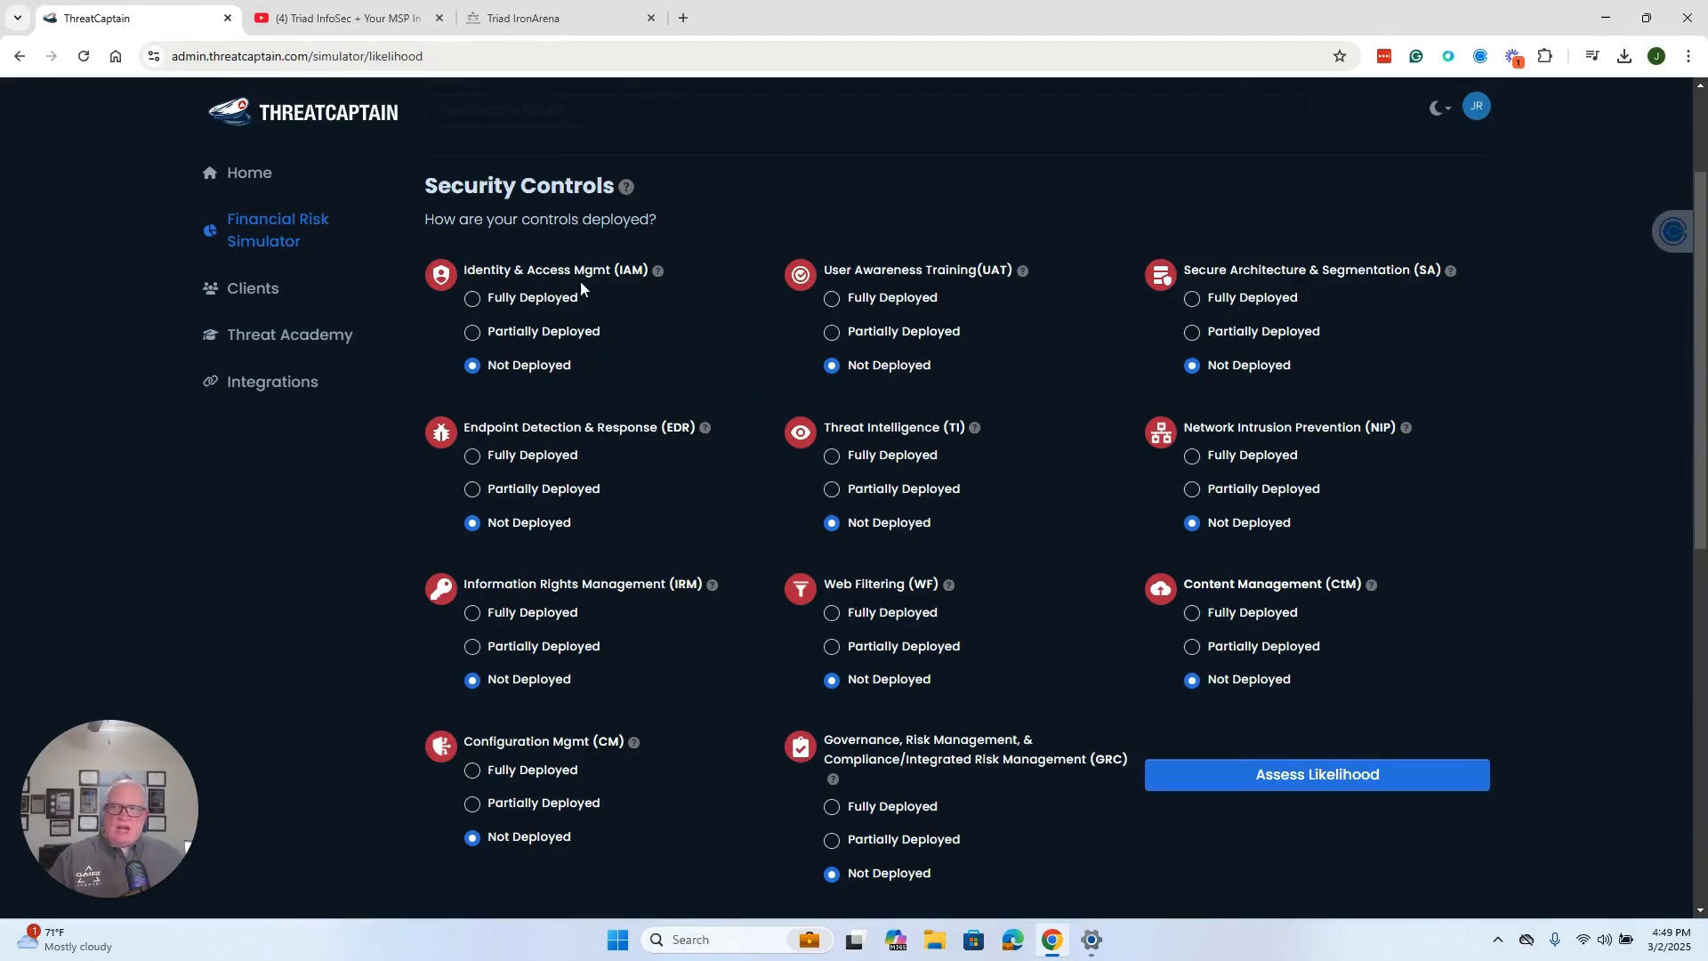
click(548, 336)
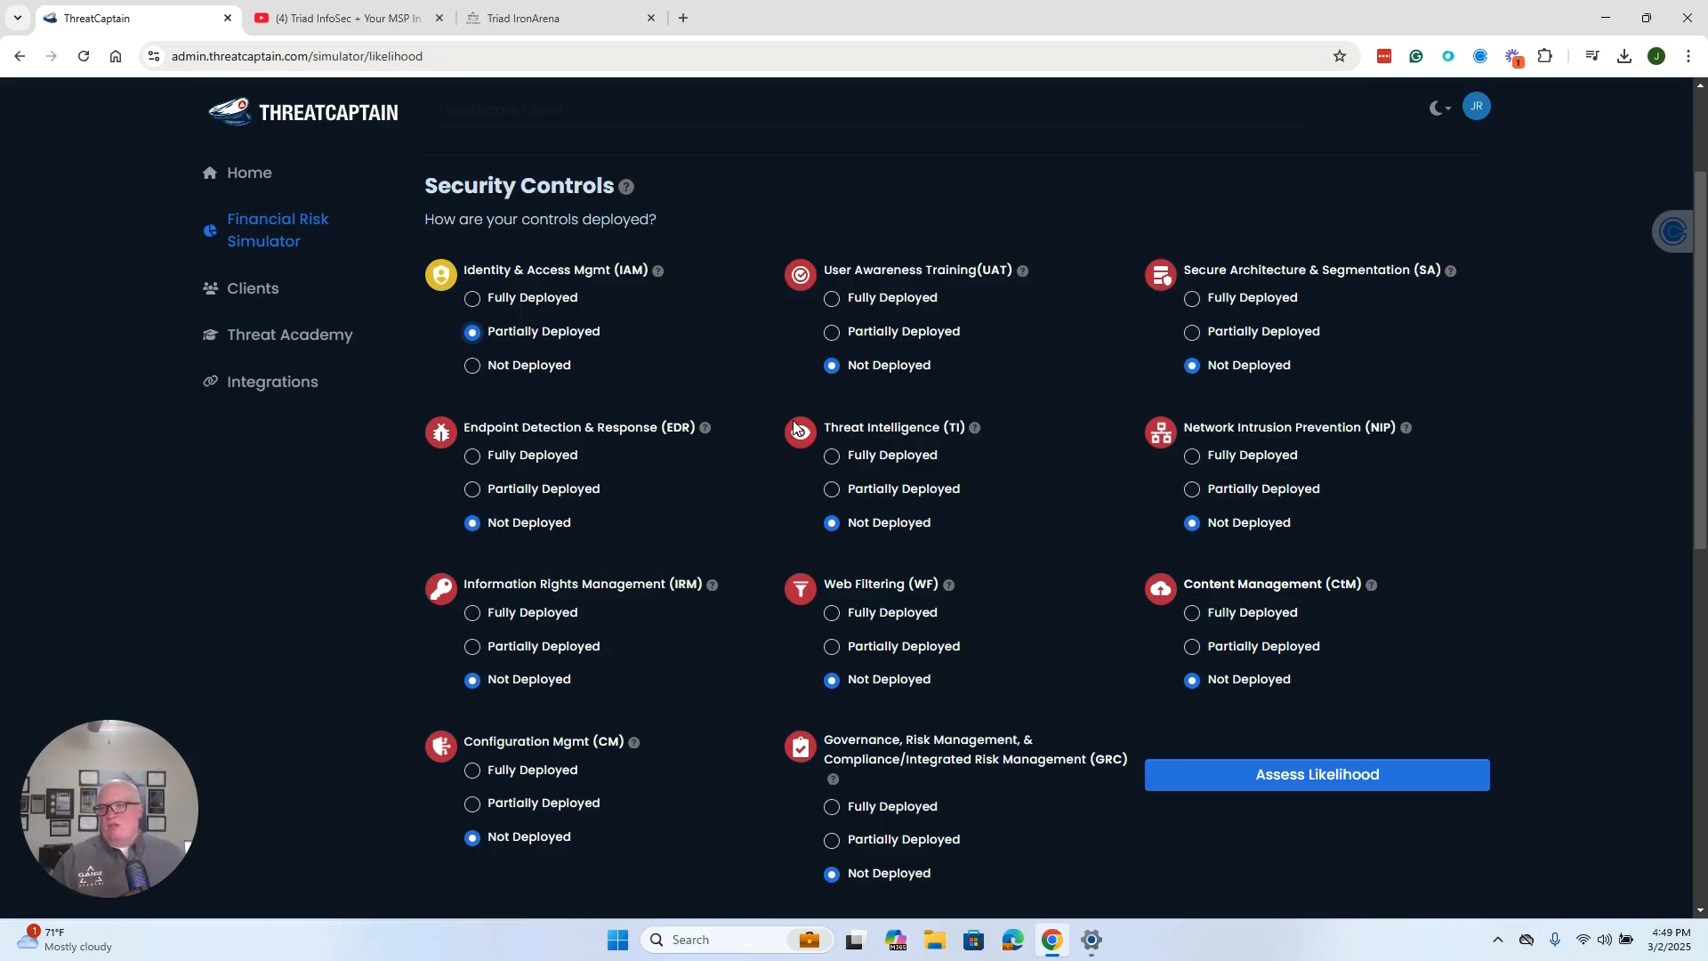
scroll(794, 428, up, 1)
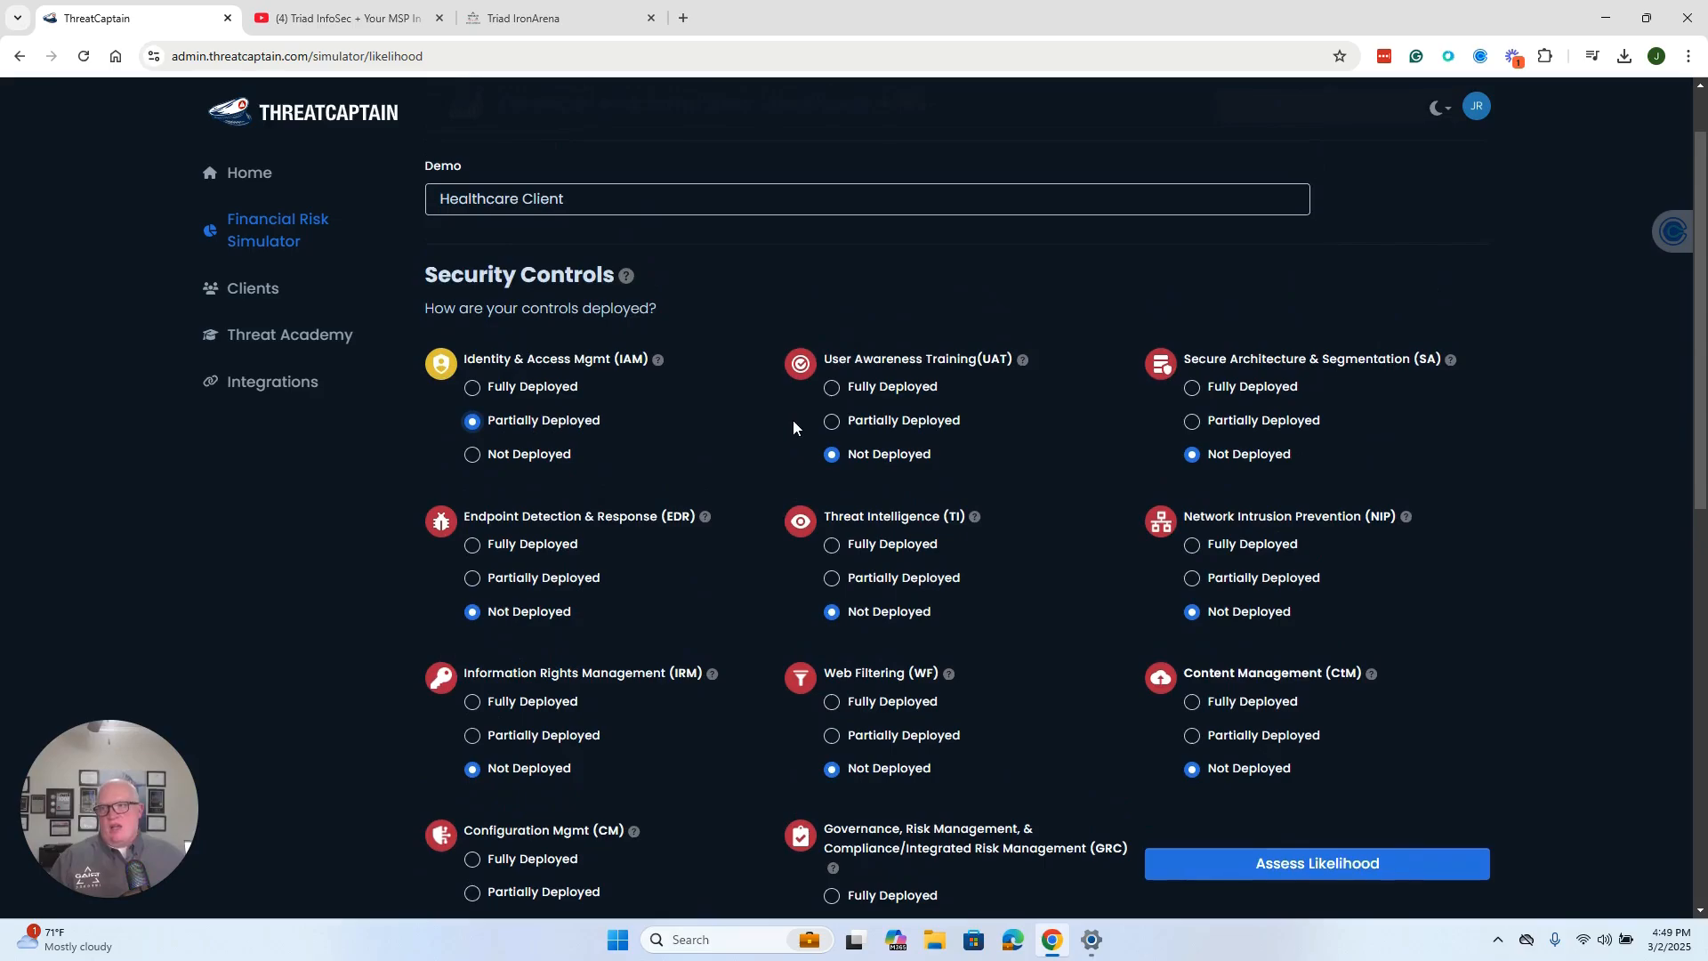
- Mark User Awareness Training, Secure Architecture & Segmentation, Threat Intelligence and Network Intrusion Prevention as Partially Deployed, and Endpoint Detection & Response as Fully Deployed
scroll(795, 427, down, 1)
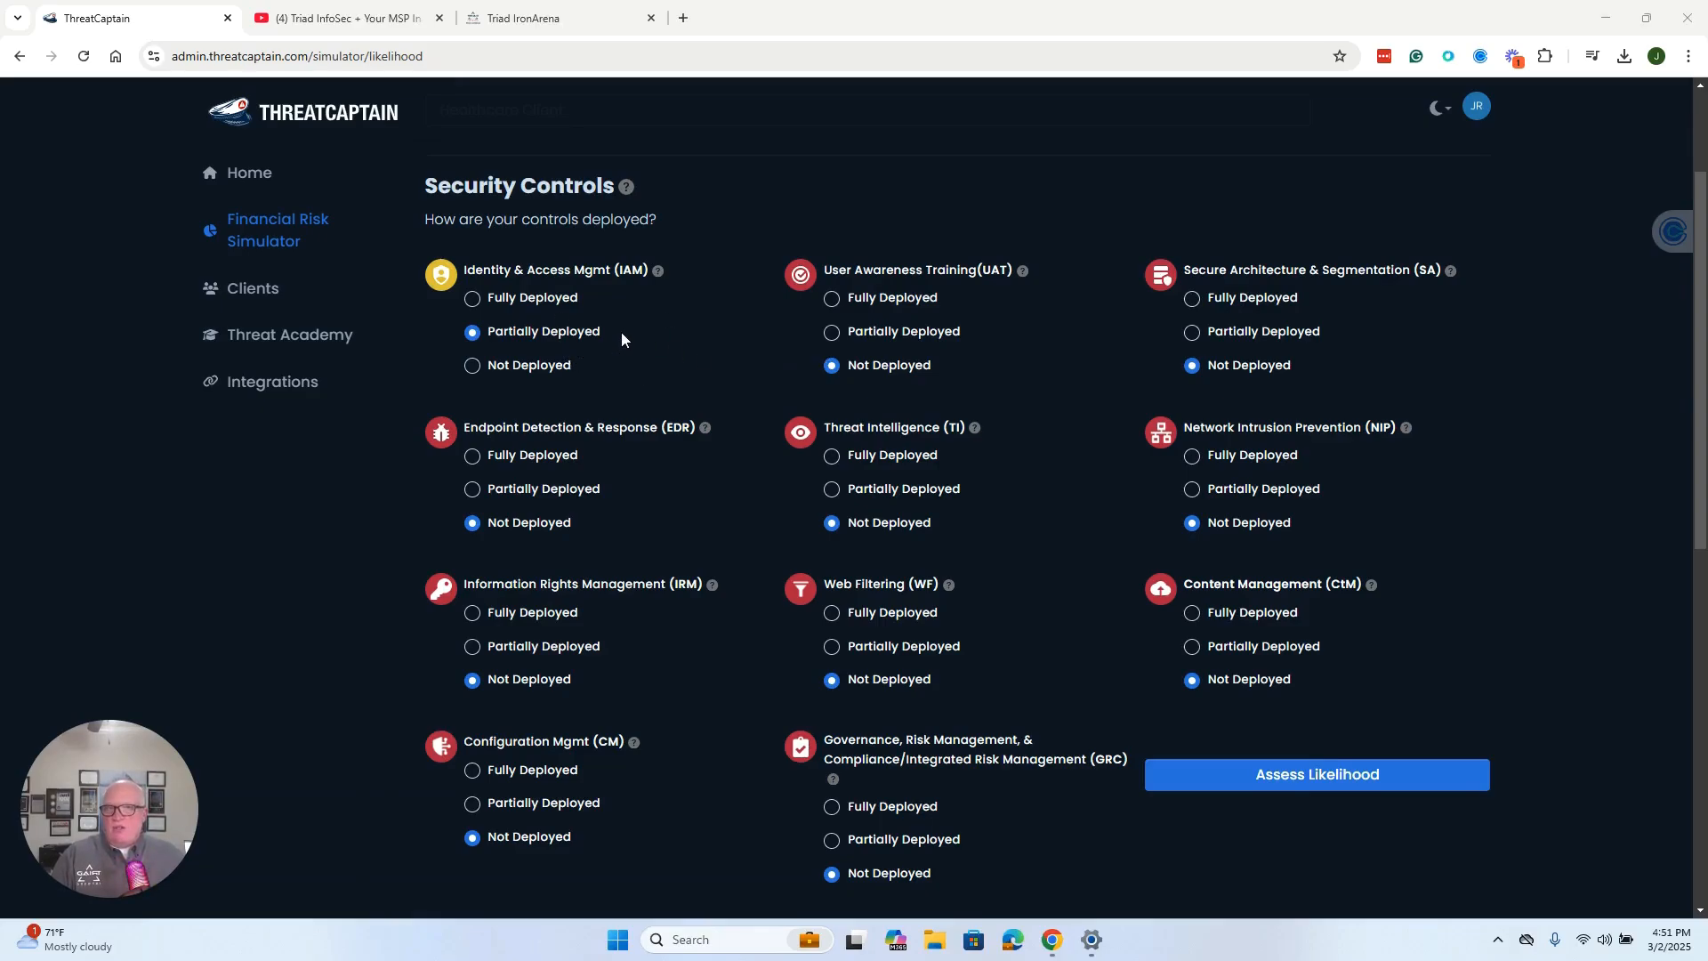
click(876, 337)
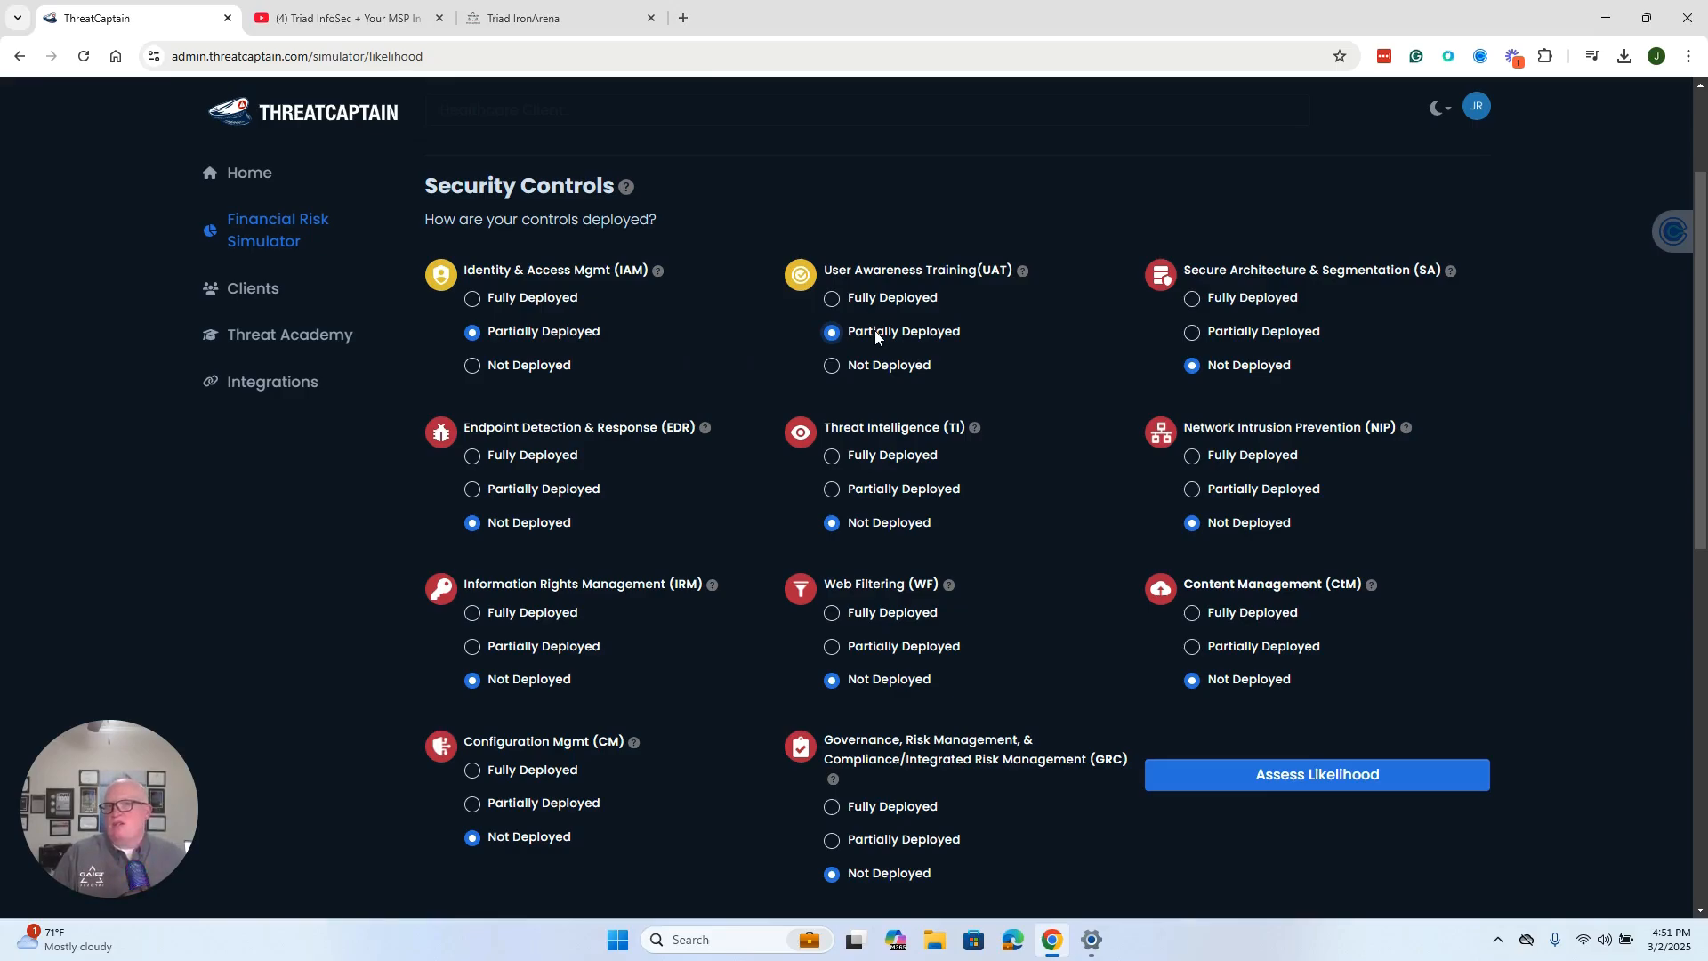
click(1245, 339)
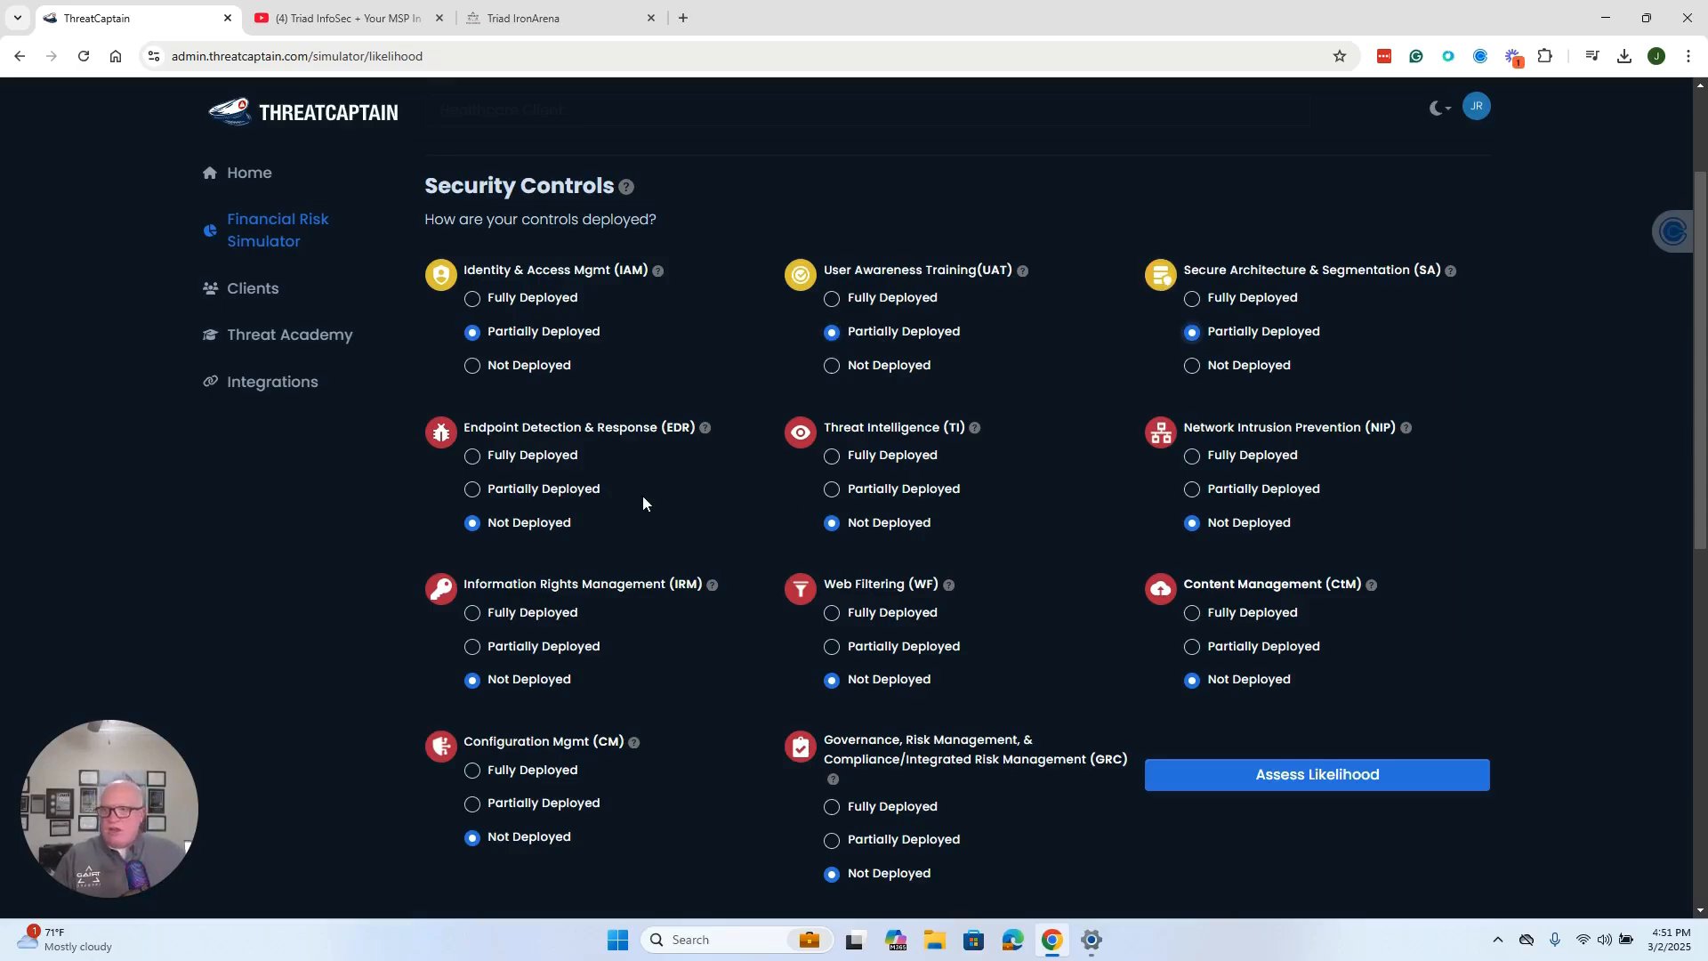
double_click(550, 456)
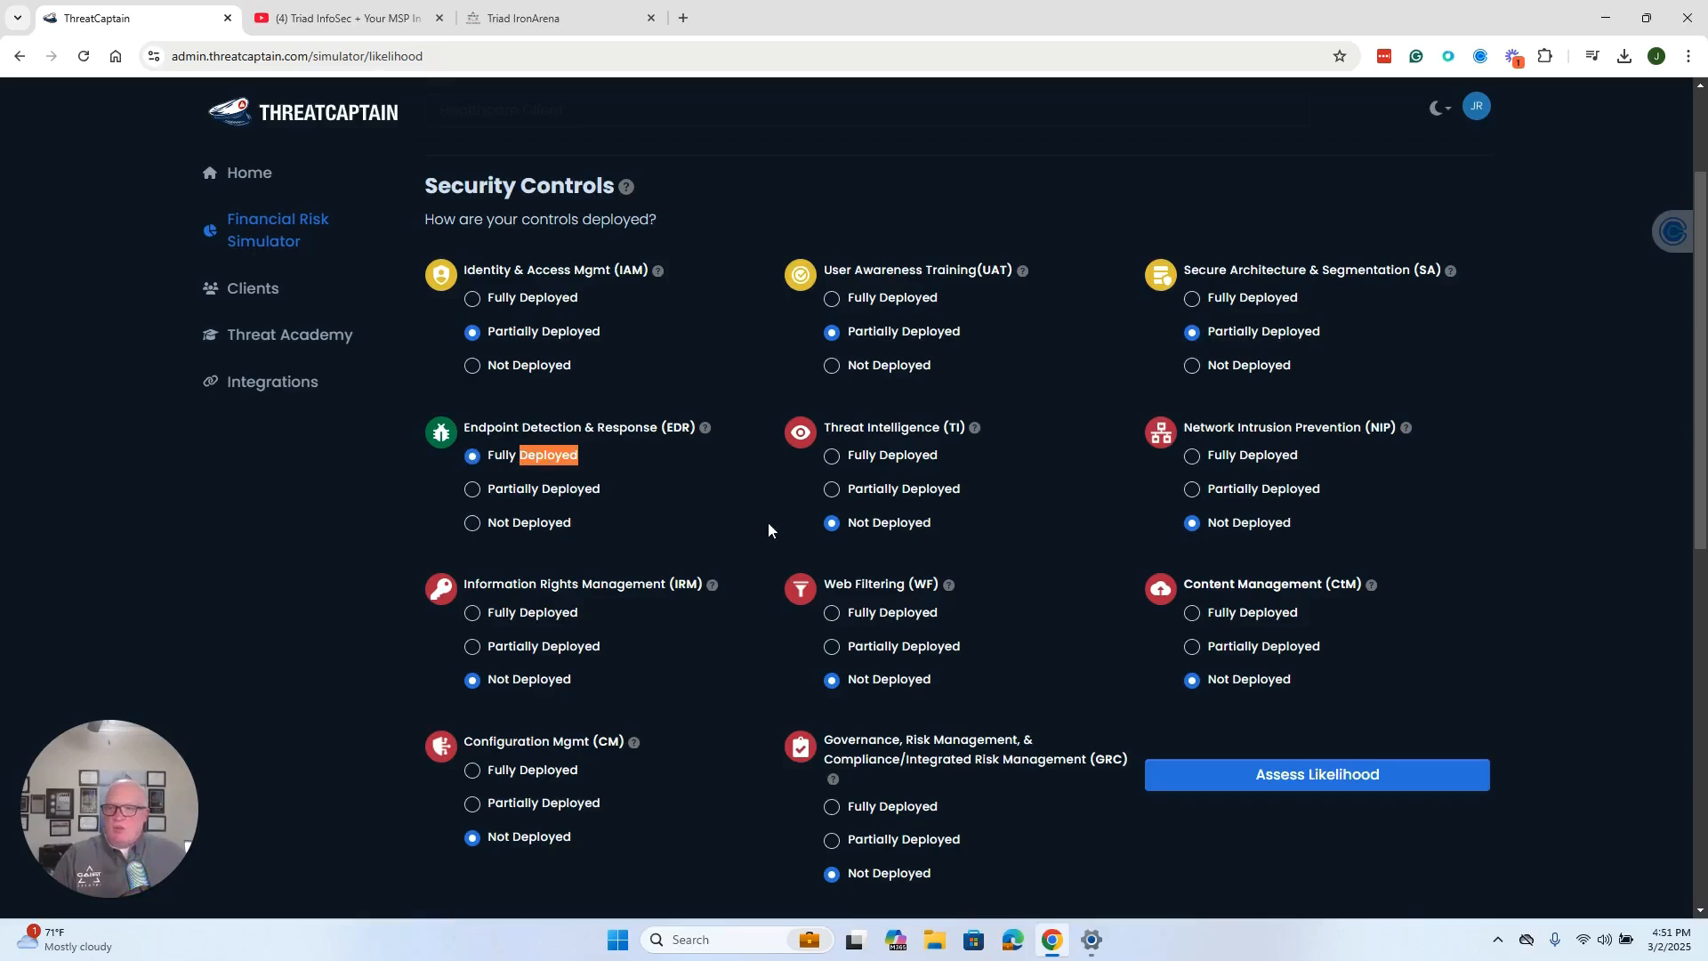
click(915, 498)
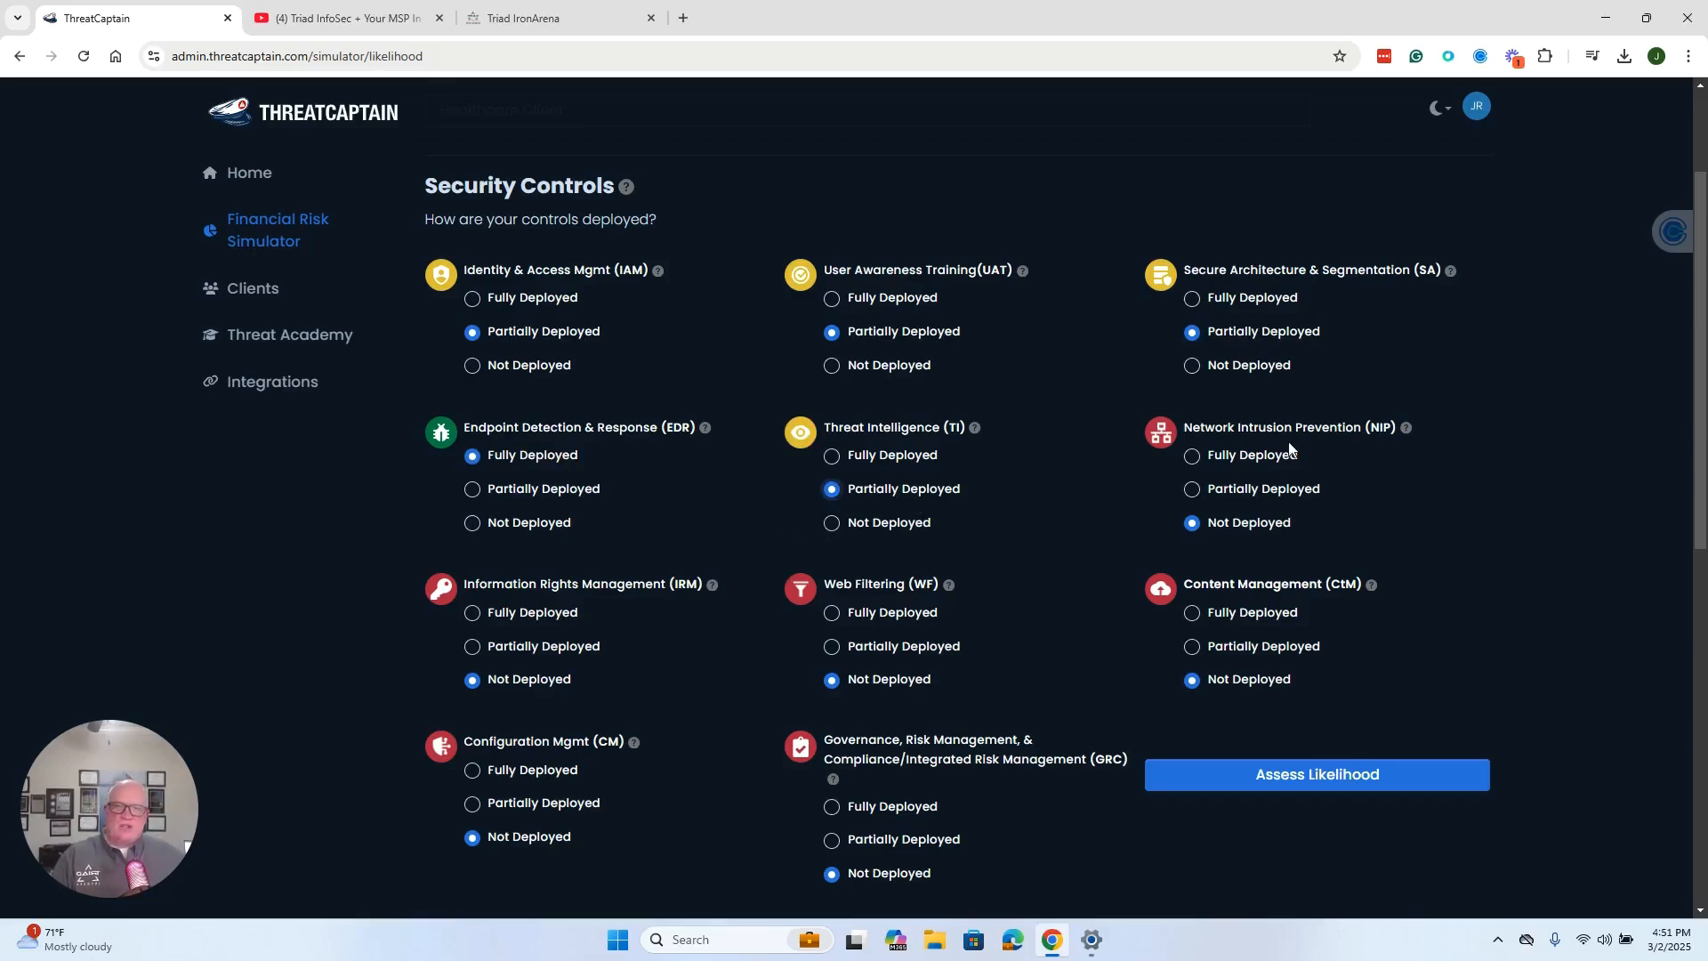
click(1297, 500)
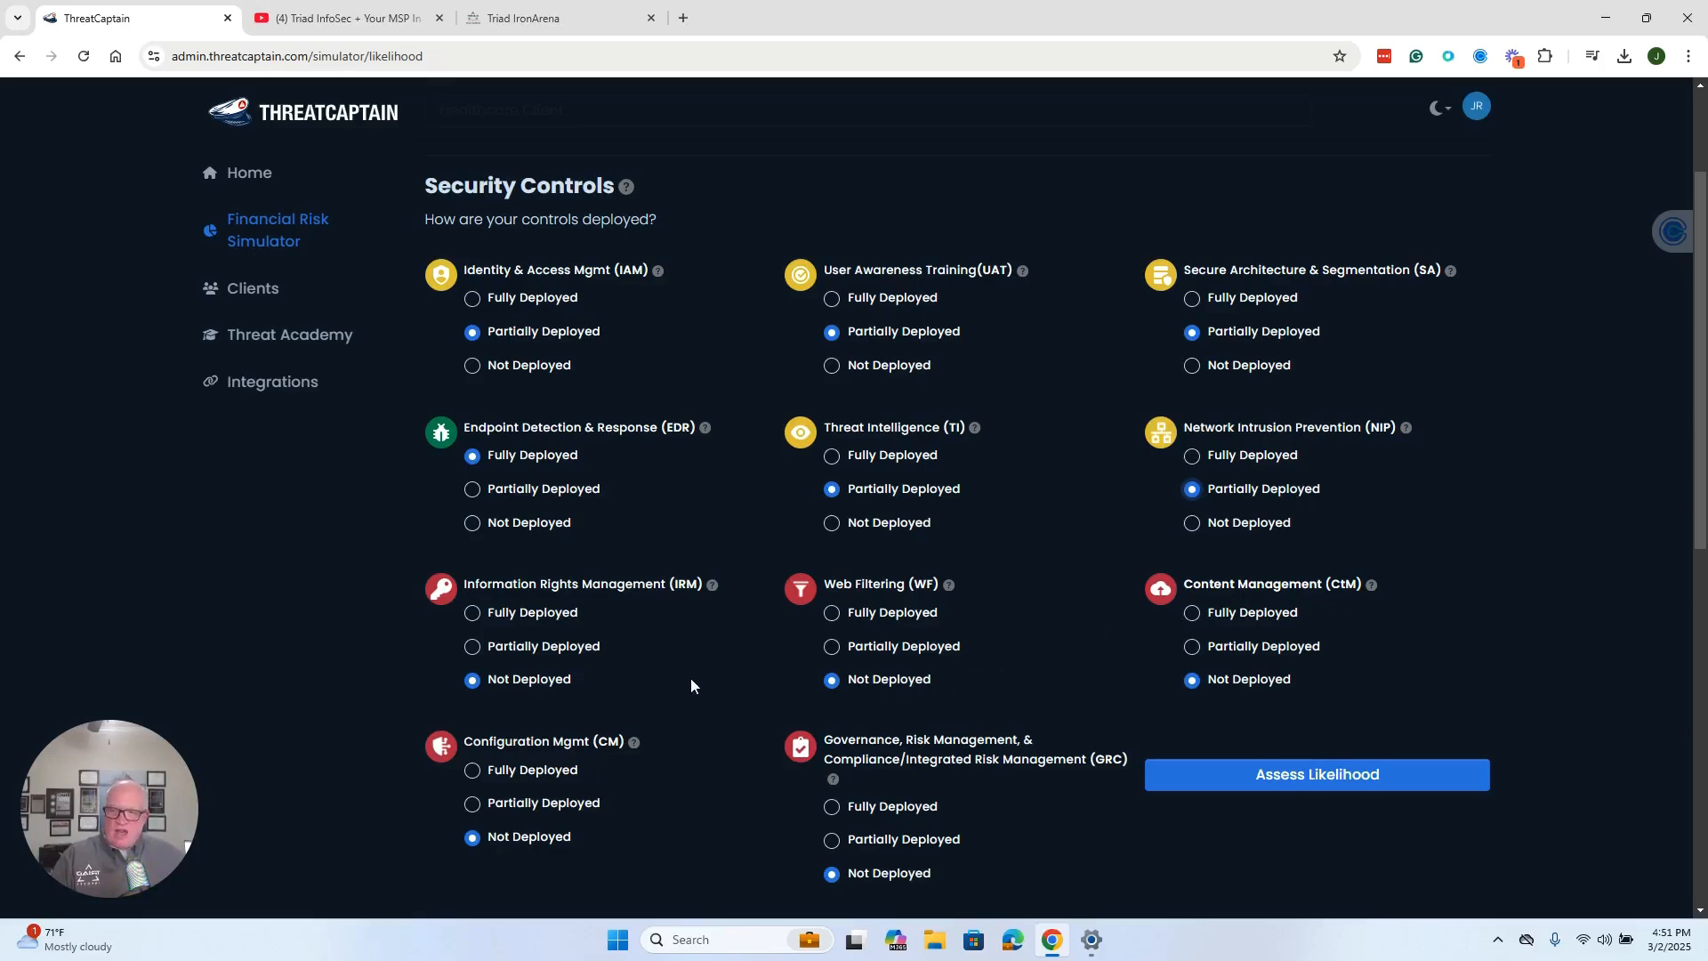
- Mark Web Filtering (WF) as Fully Deployed and Governance, Risk Management & Compliance (GRC) as Partially Deployed
click(832, 646)
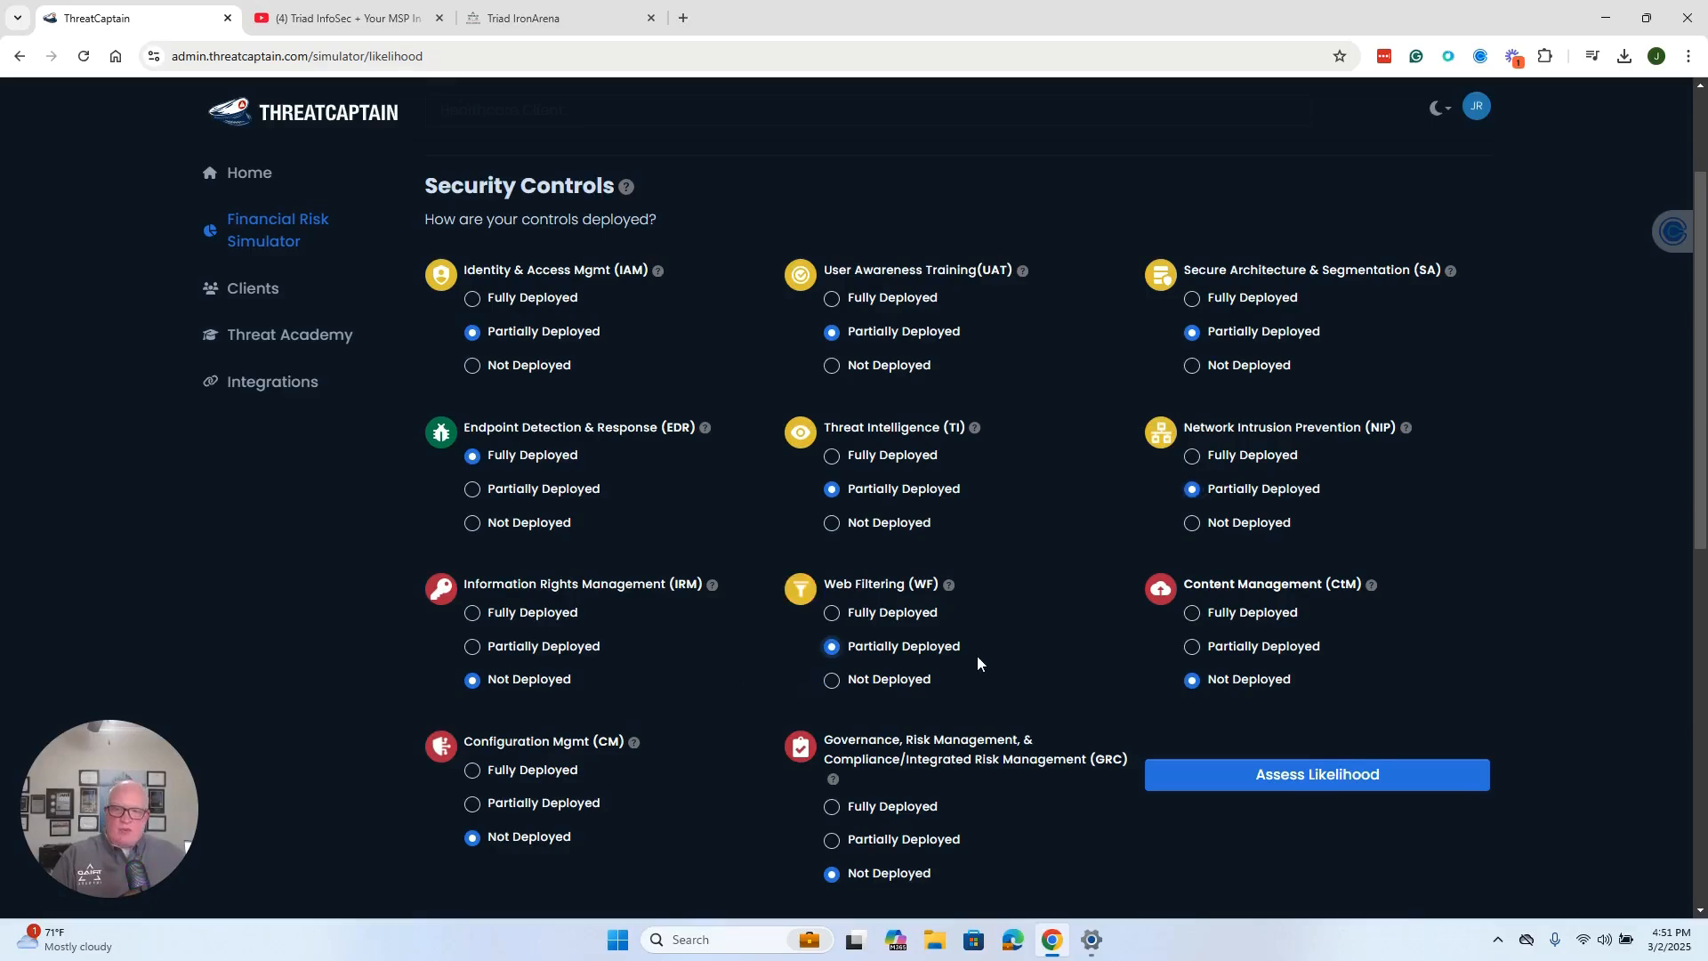
click(894, 613)
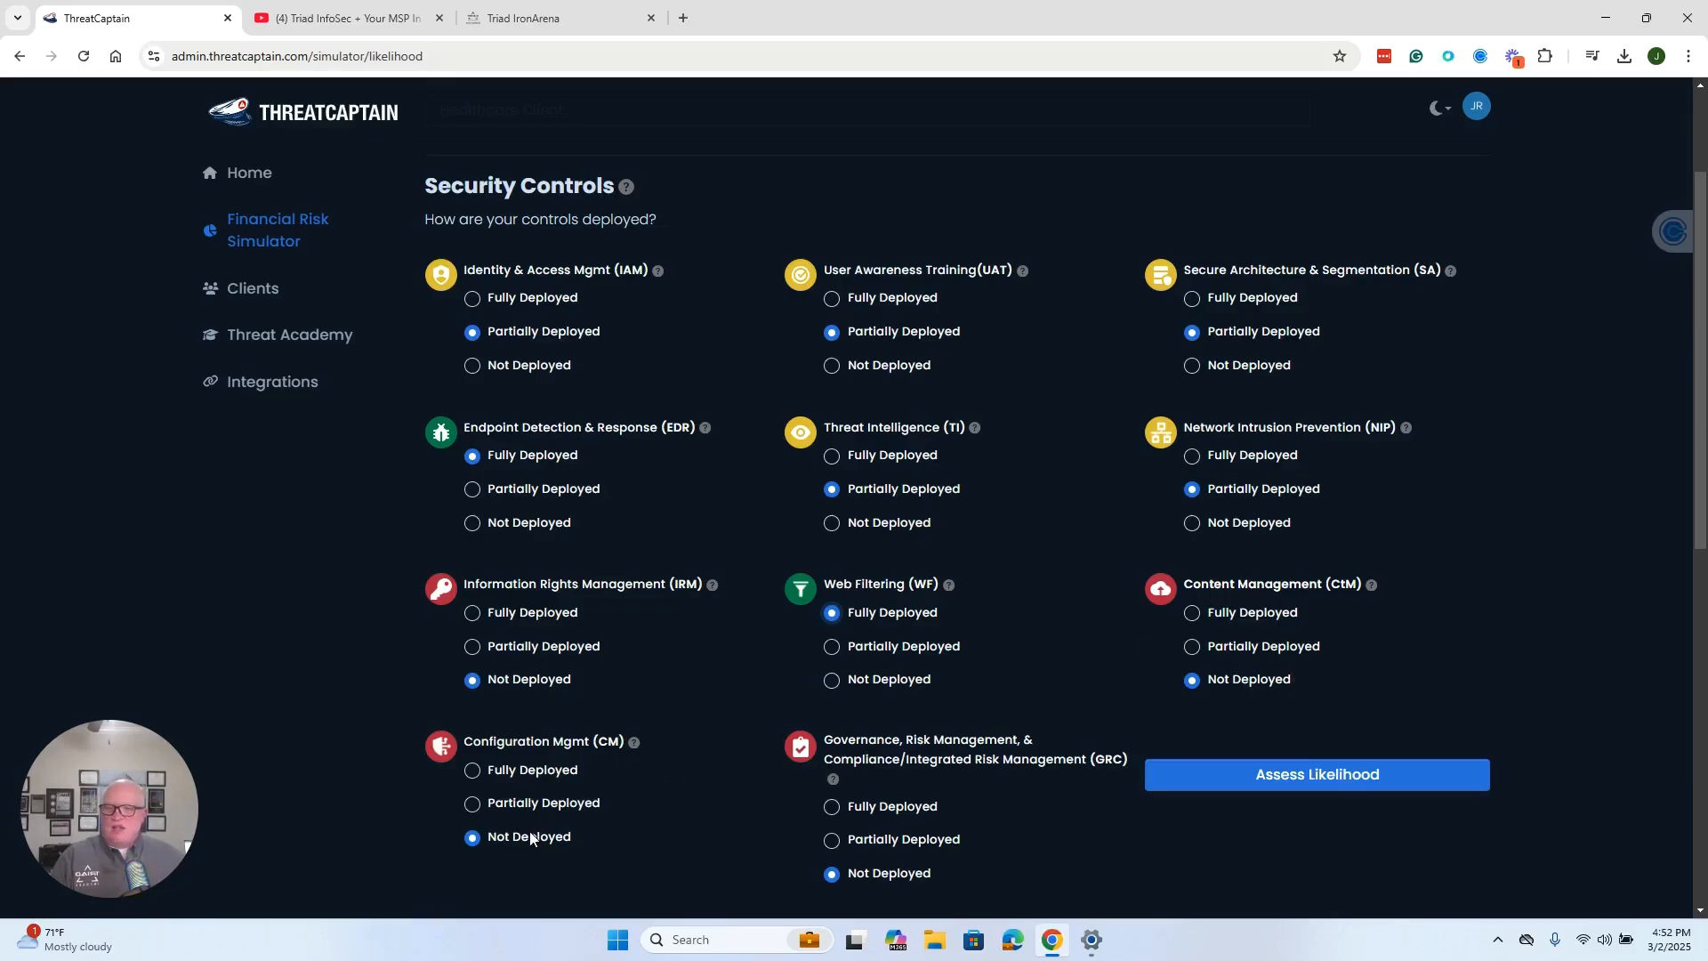
click(911, 841)
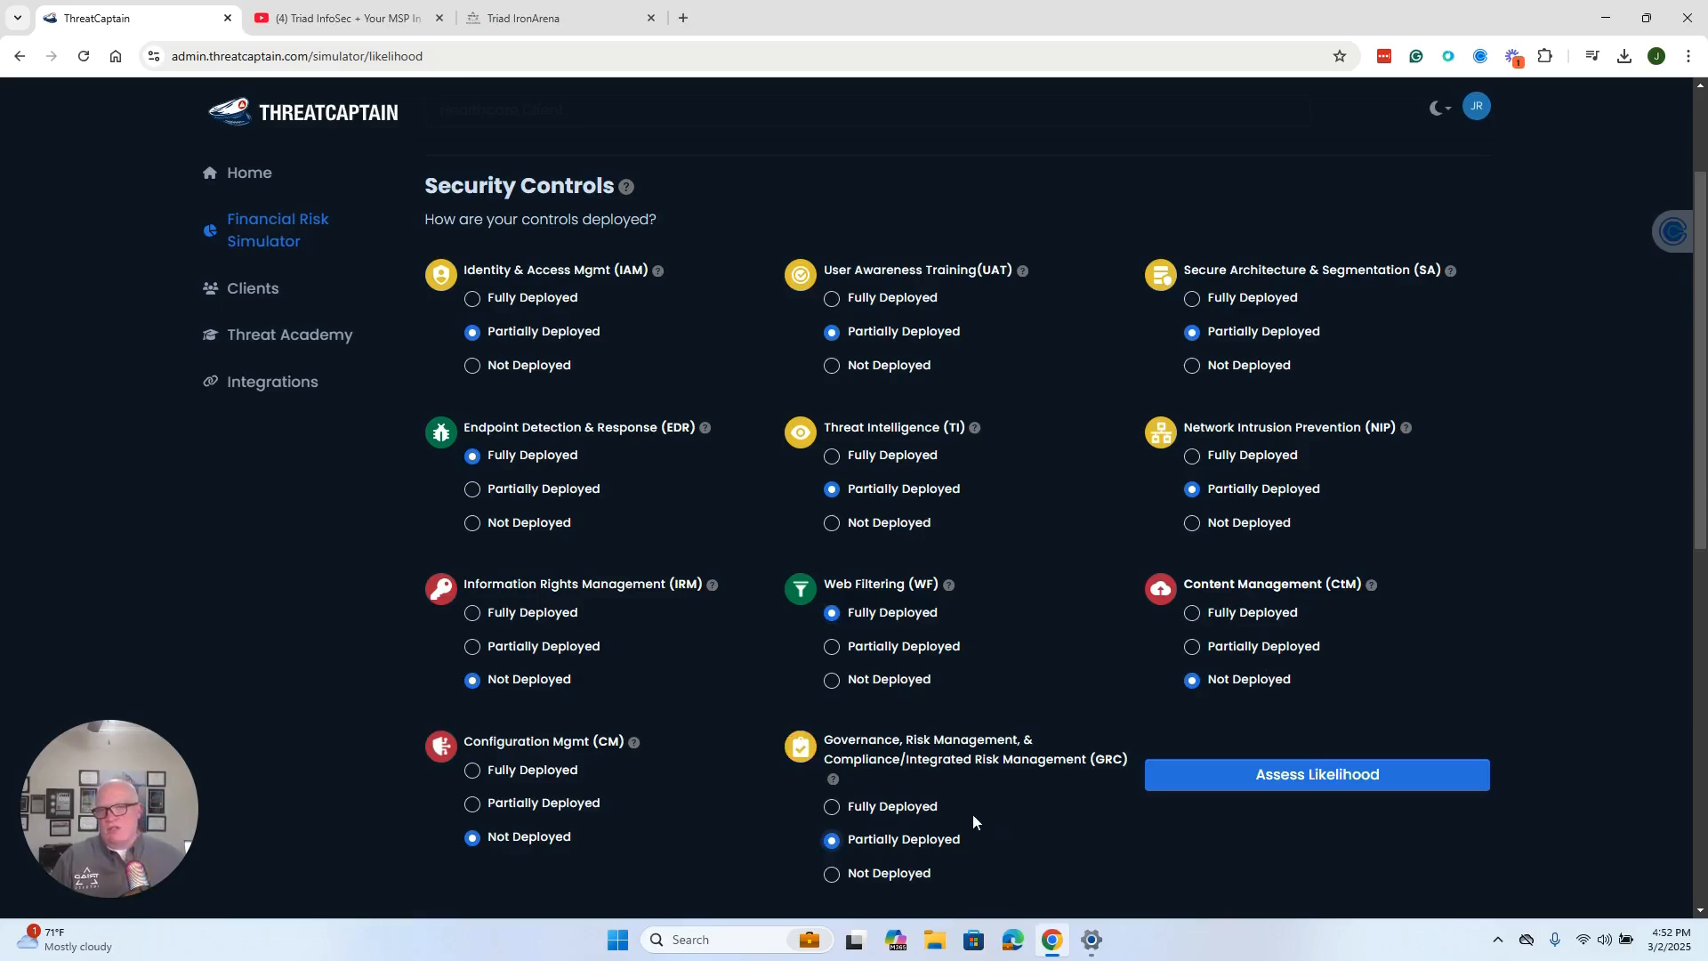
- Run the likelihood assessment and review the annual residual risk and the risk delta chart per control
click(1302, 788)
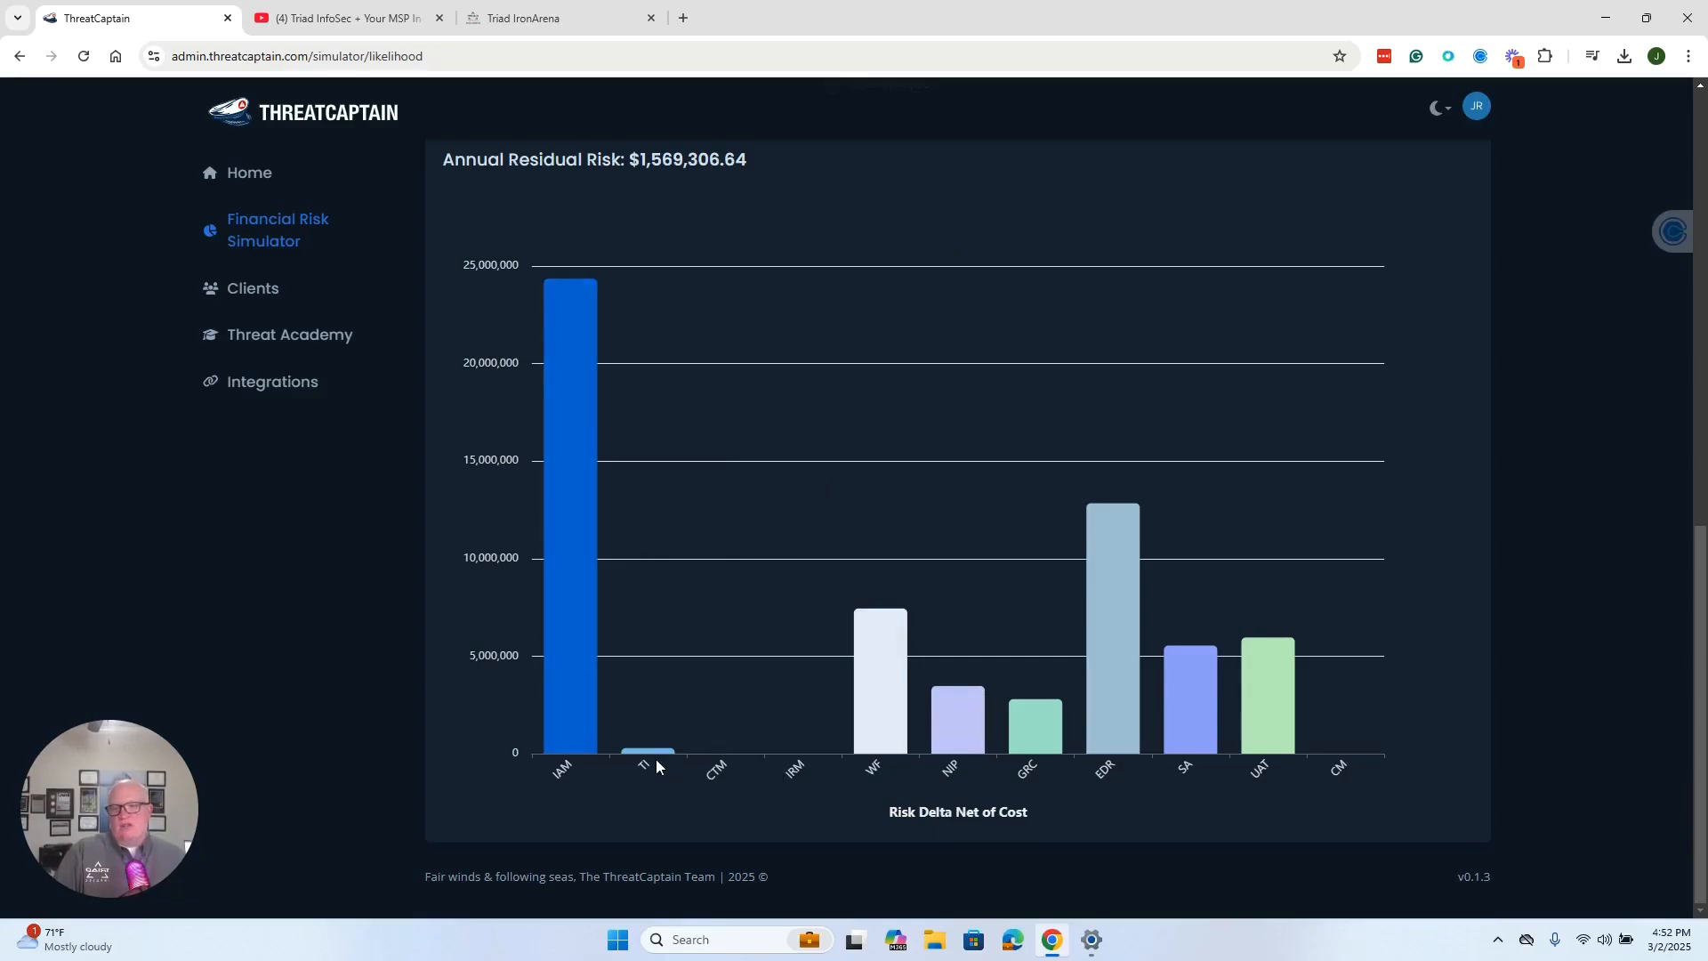
mouse_move(1102, 614)
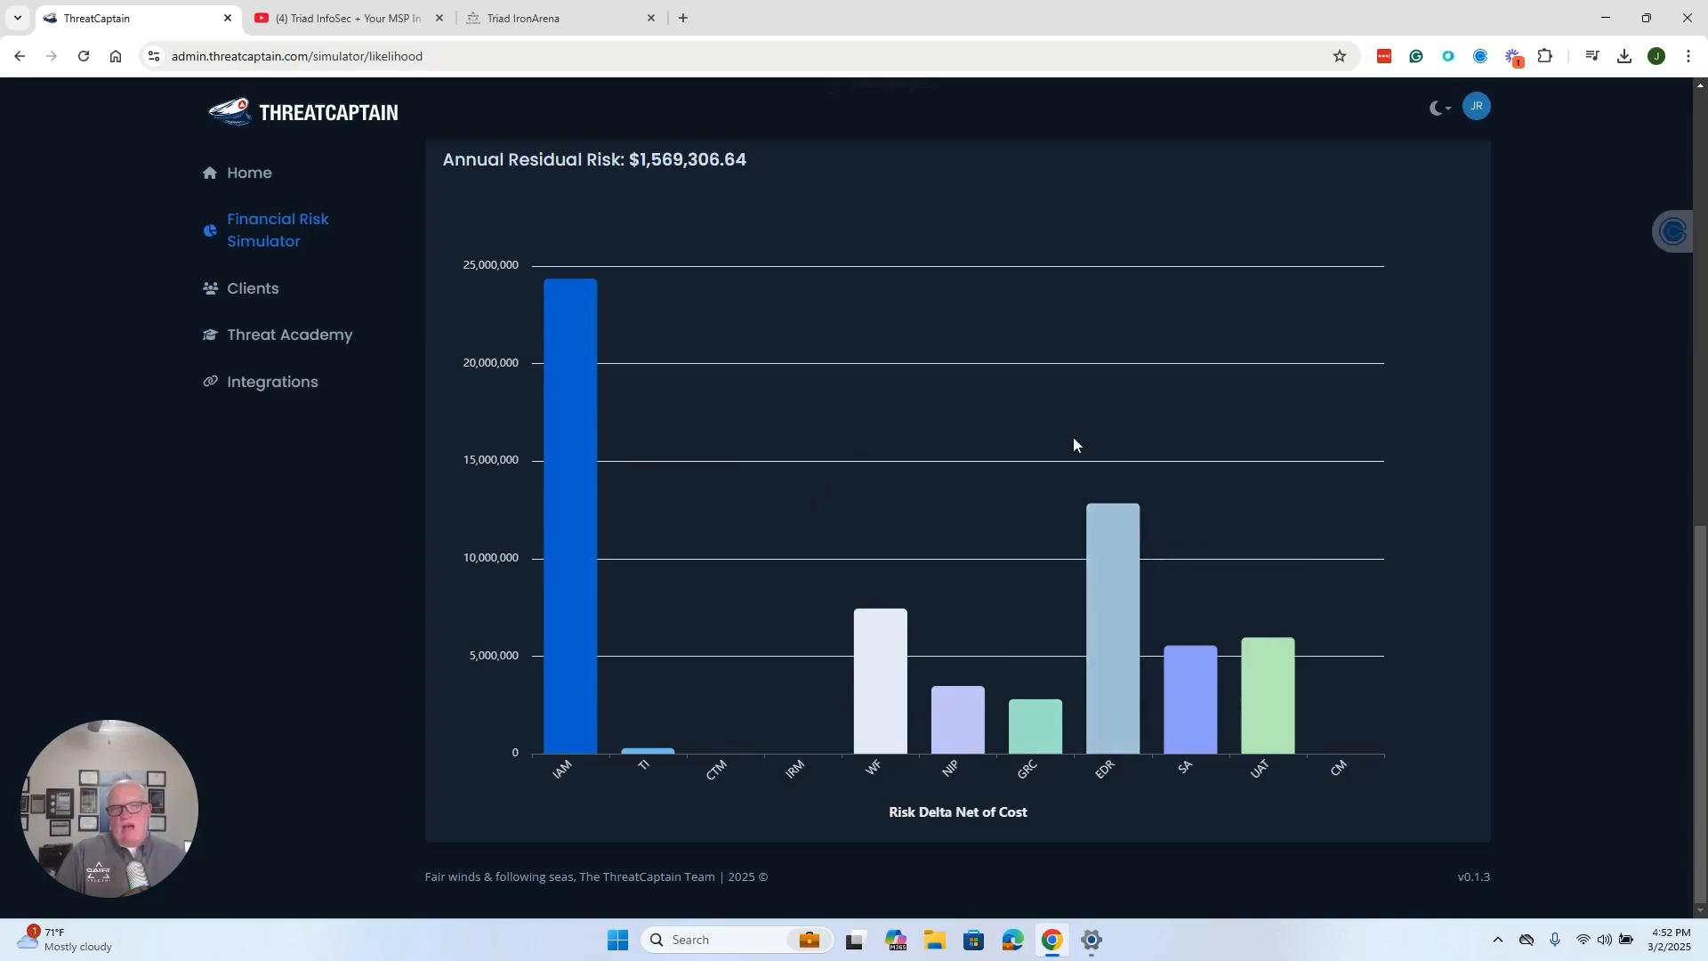
scroll(1226, 568, up, 4)
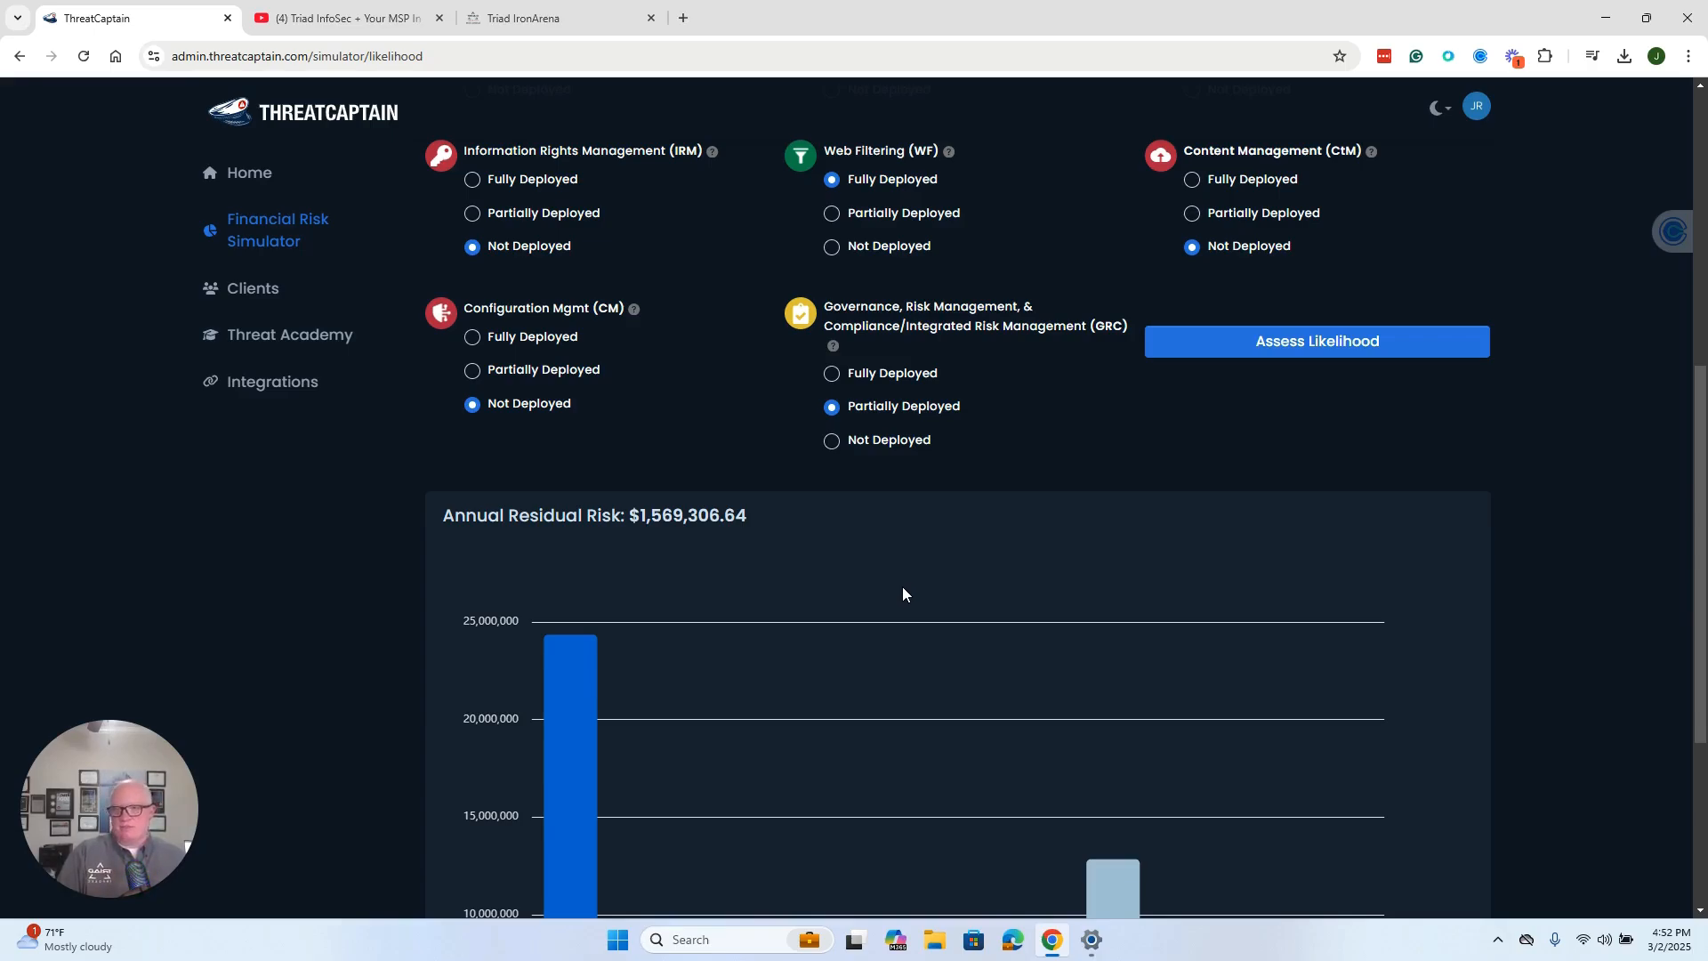
scroll(903, 593, up, 1)
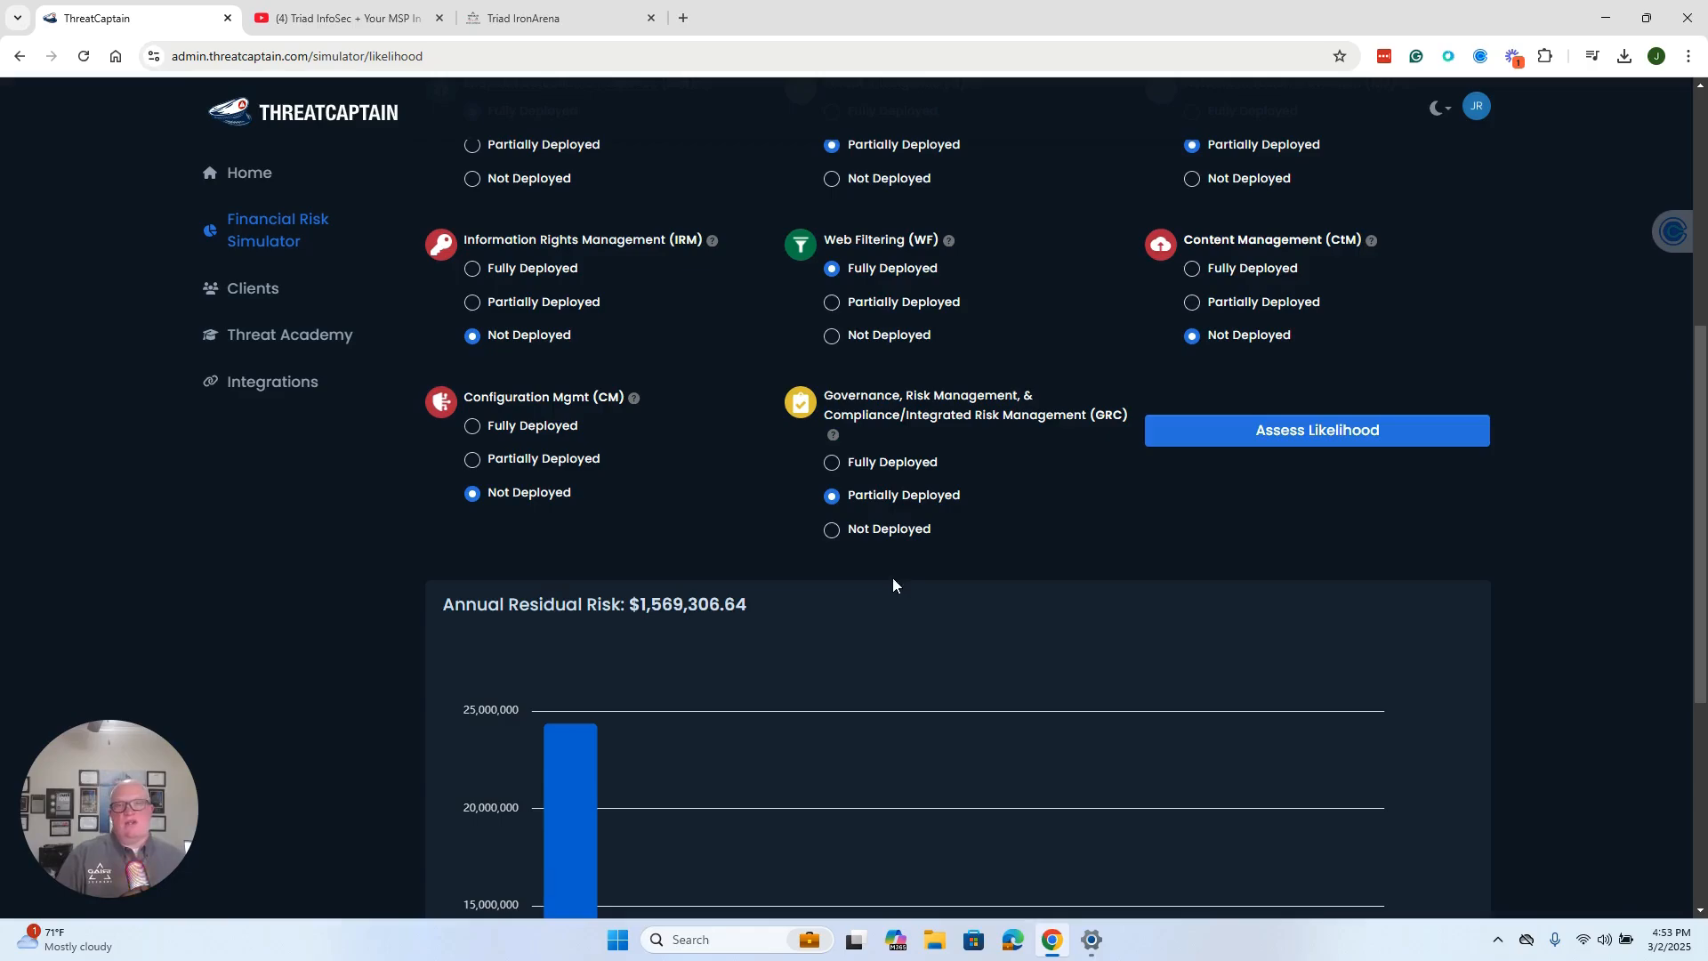
- Mark Identity & Access Mgmt, User Awareness Training, Secure Architecture & Segmentation and Threat Intelligence as Fully Deployed
scroll(662, 531, up, 4)
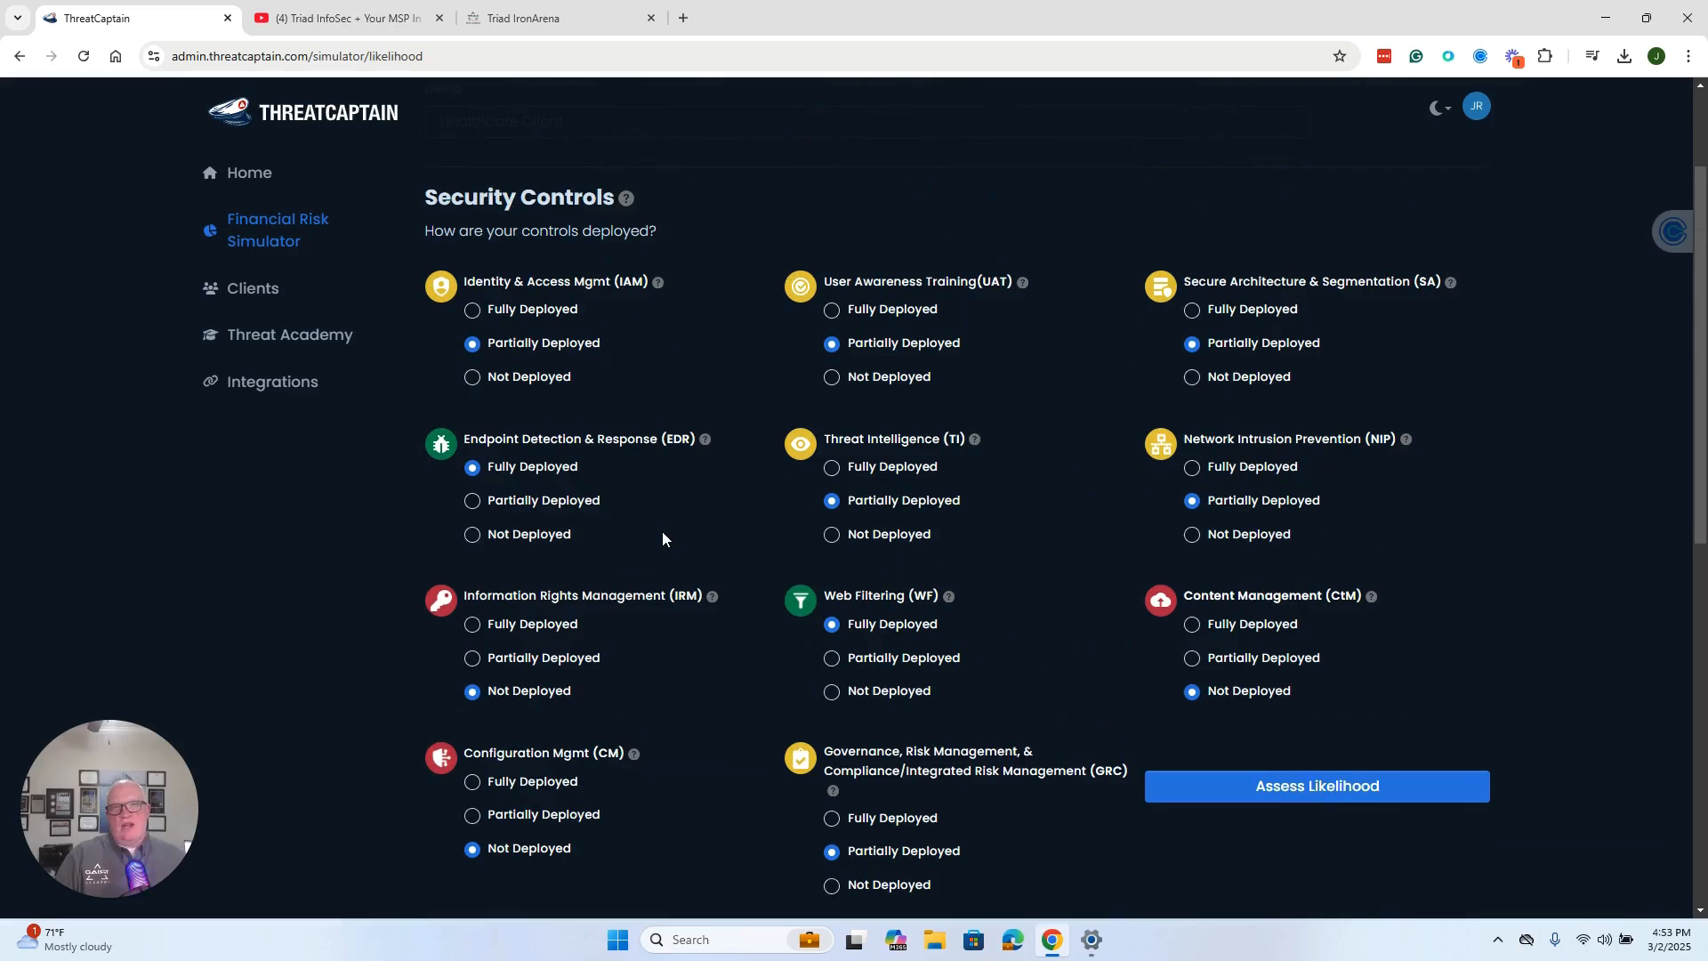
click(528, 313)
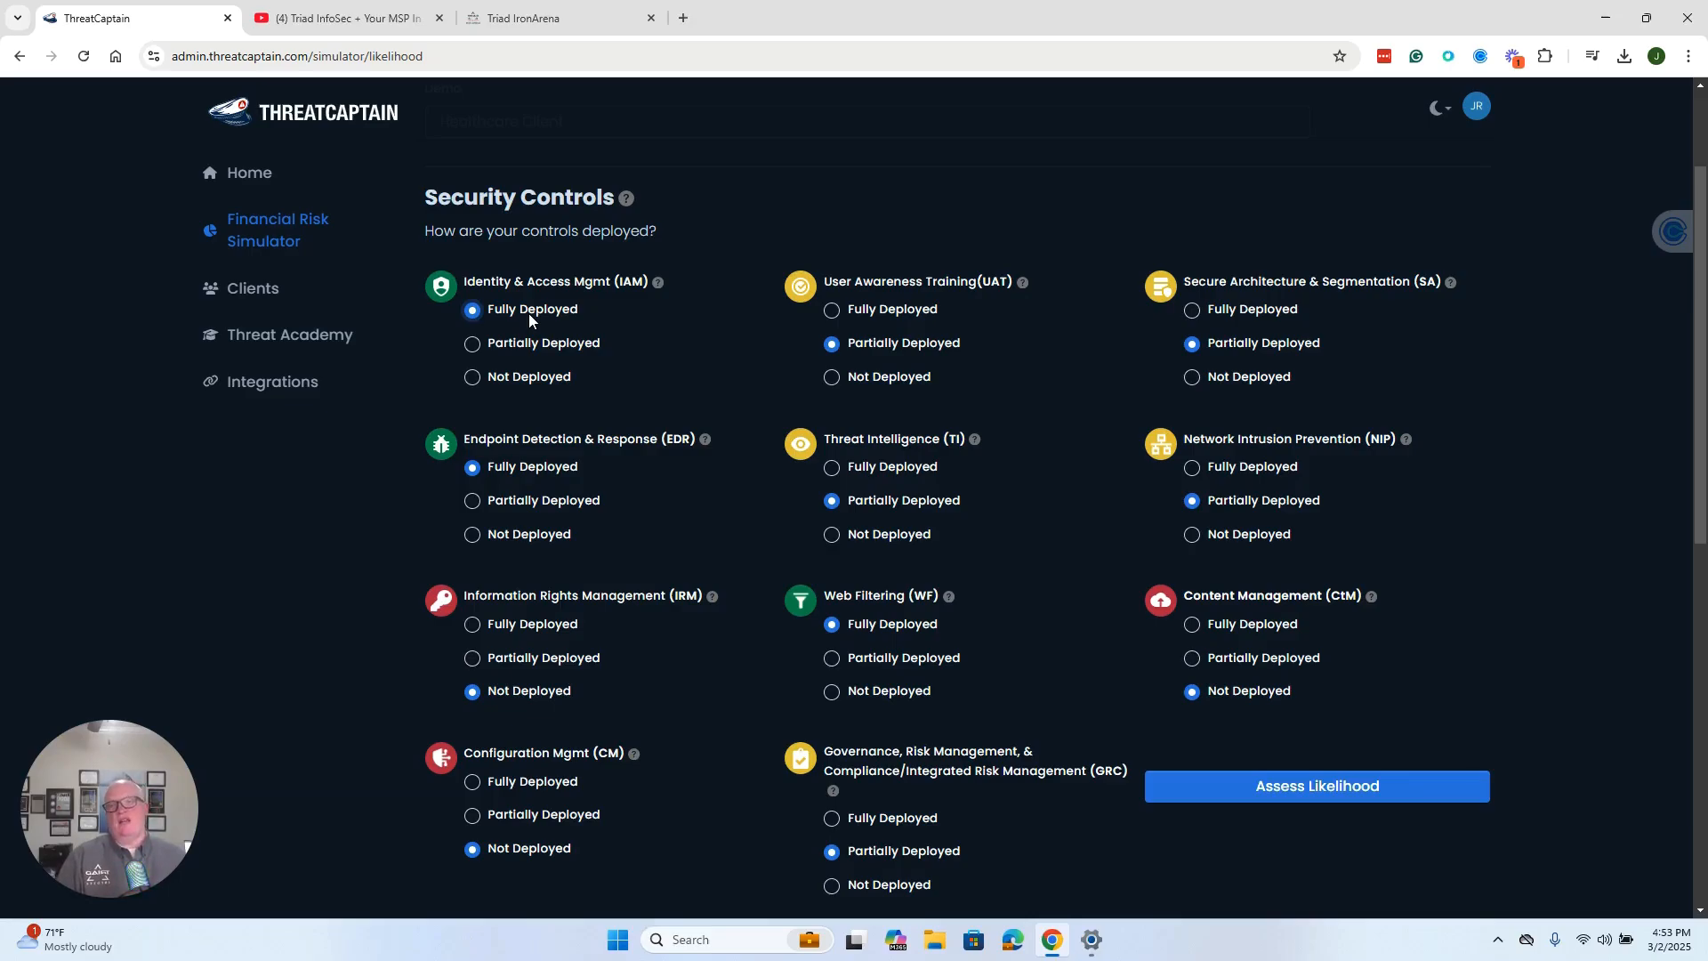
click(874, 309)
click(1246, 311)
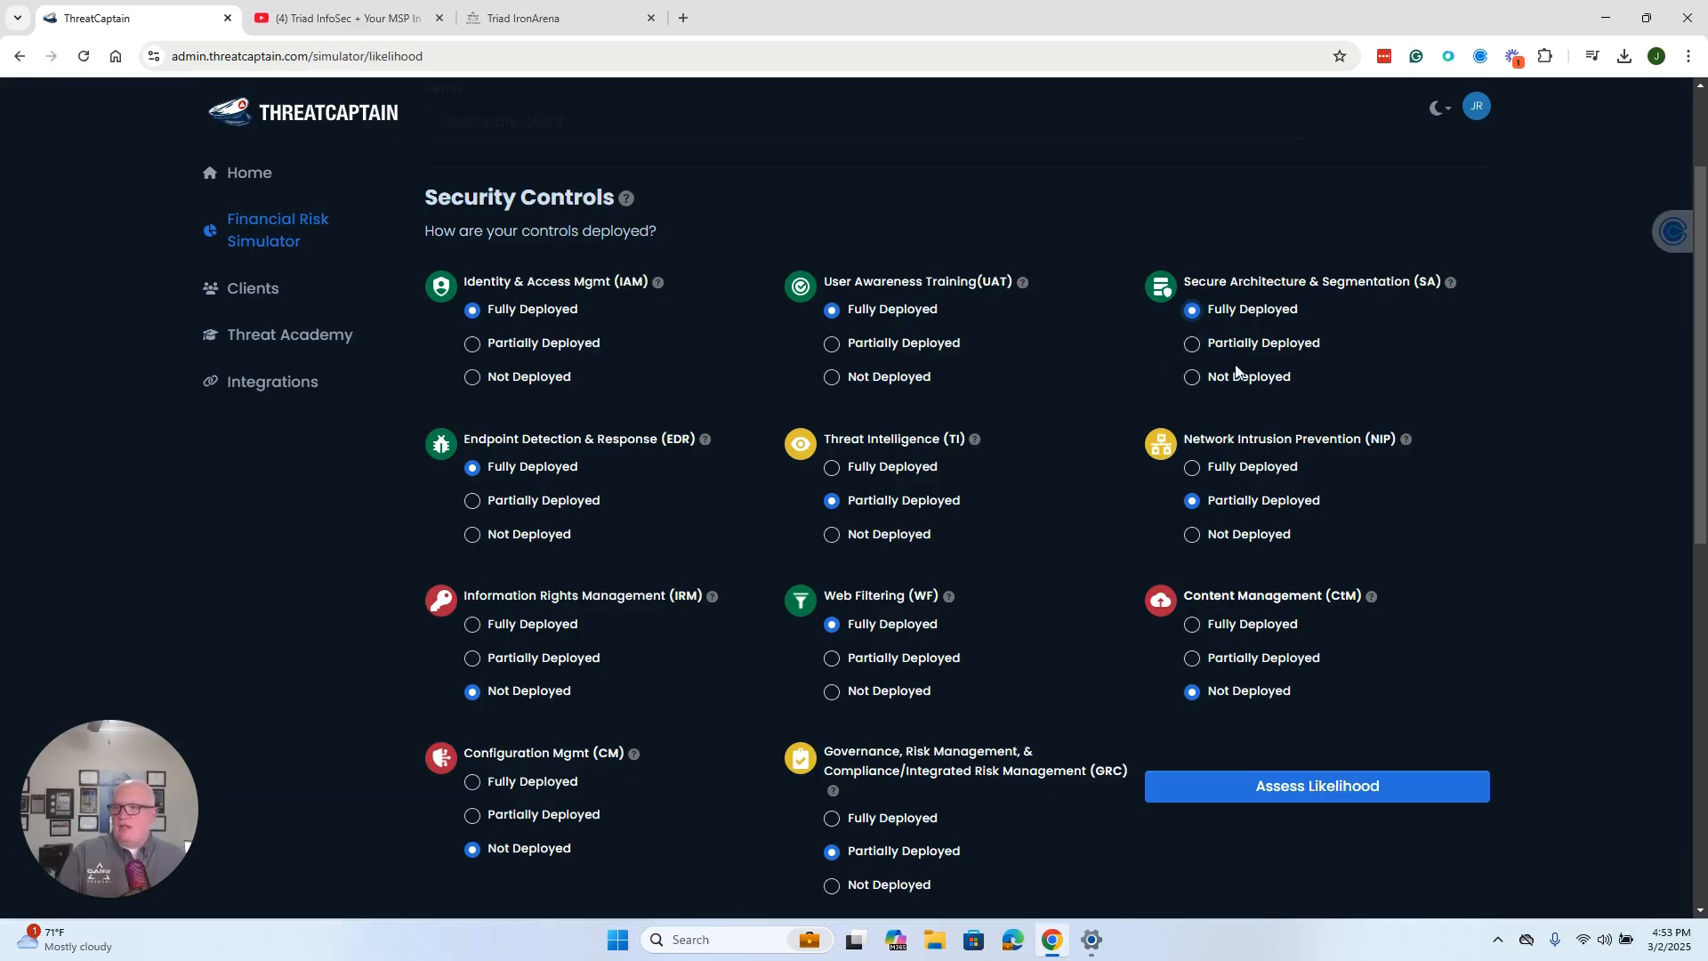
click(898, 470)
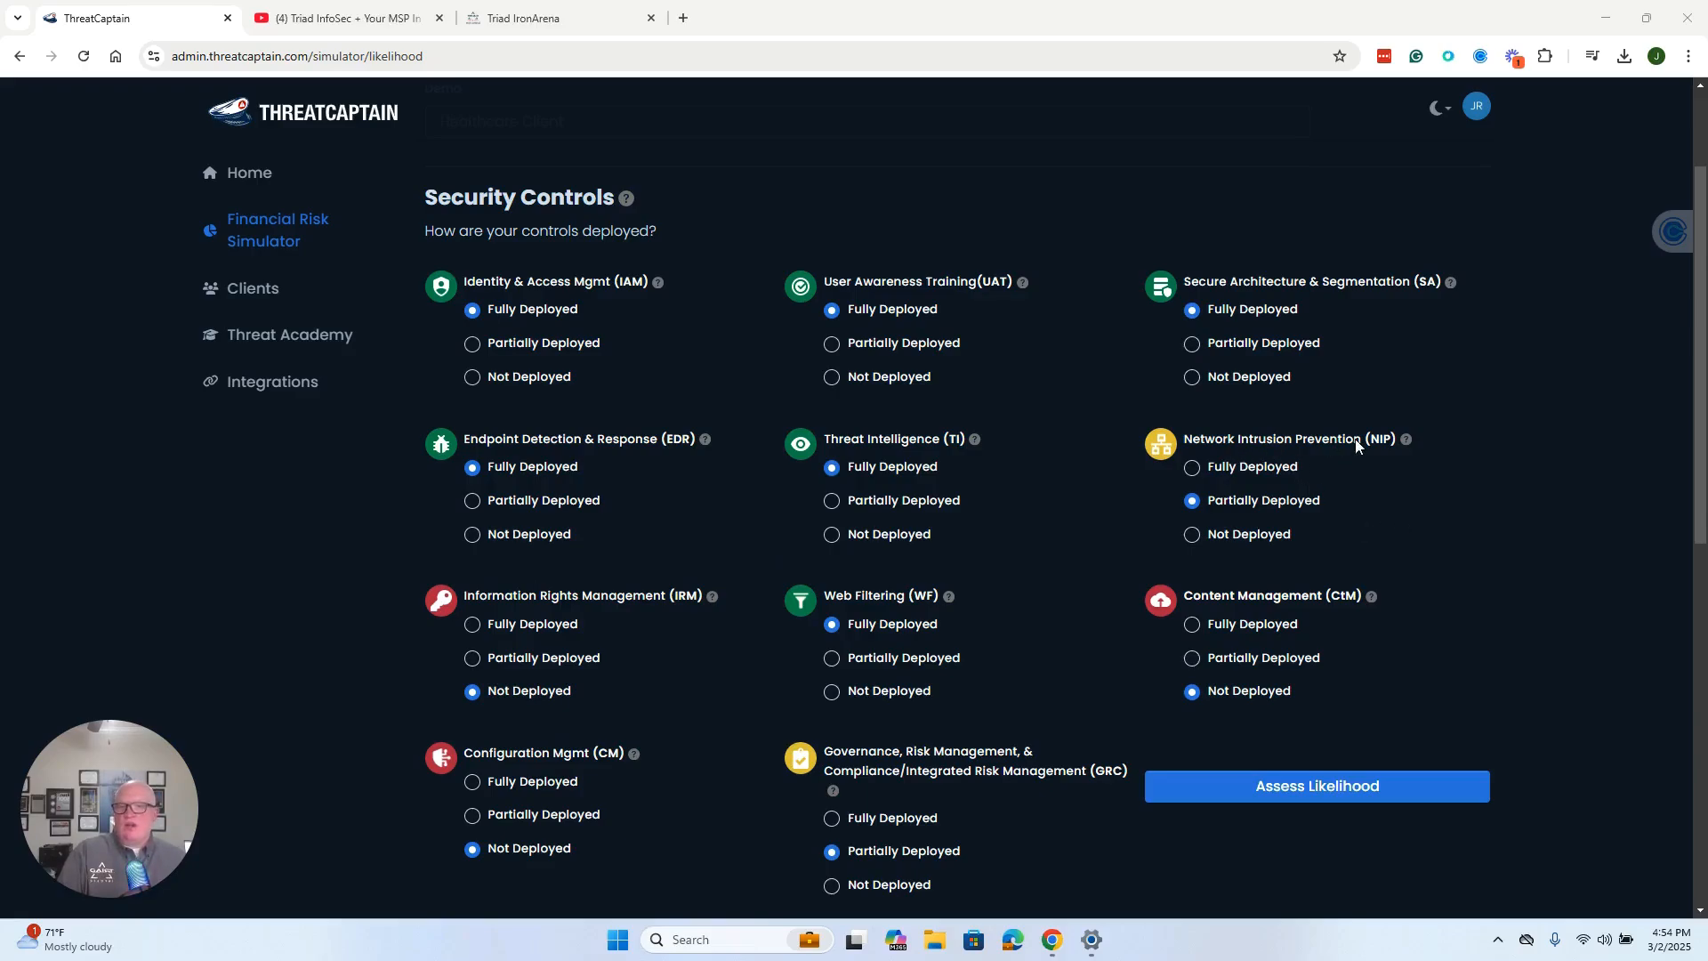
- Mark Information Rights Management, Content Management and Configuration Mgmt as Partially Deployed
click(533, 658)
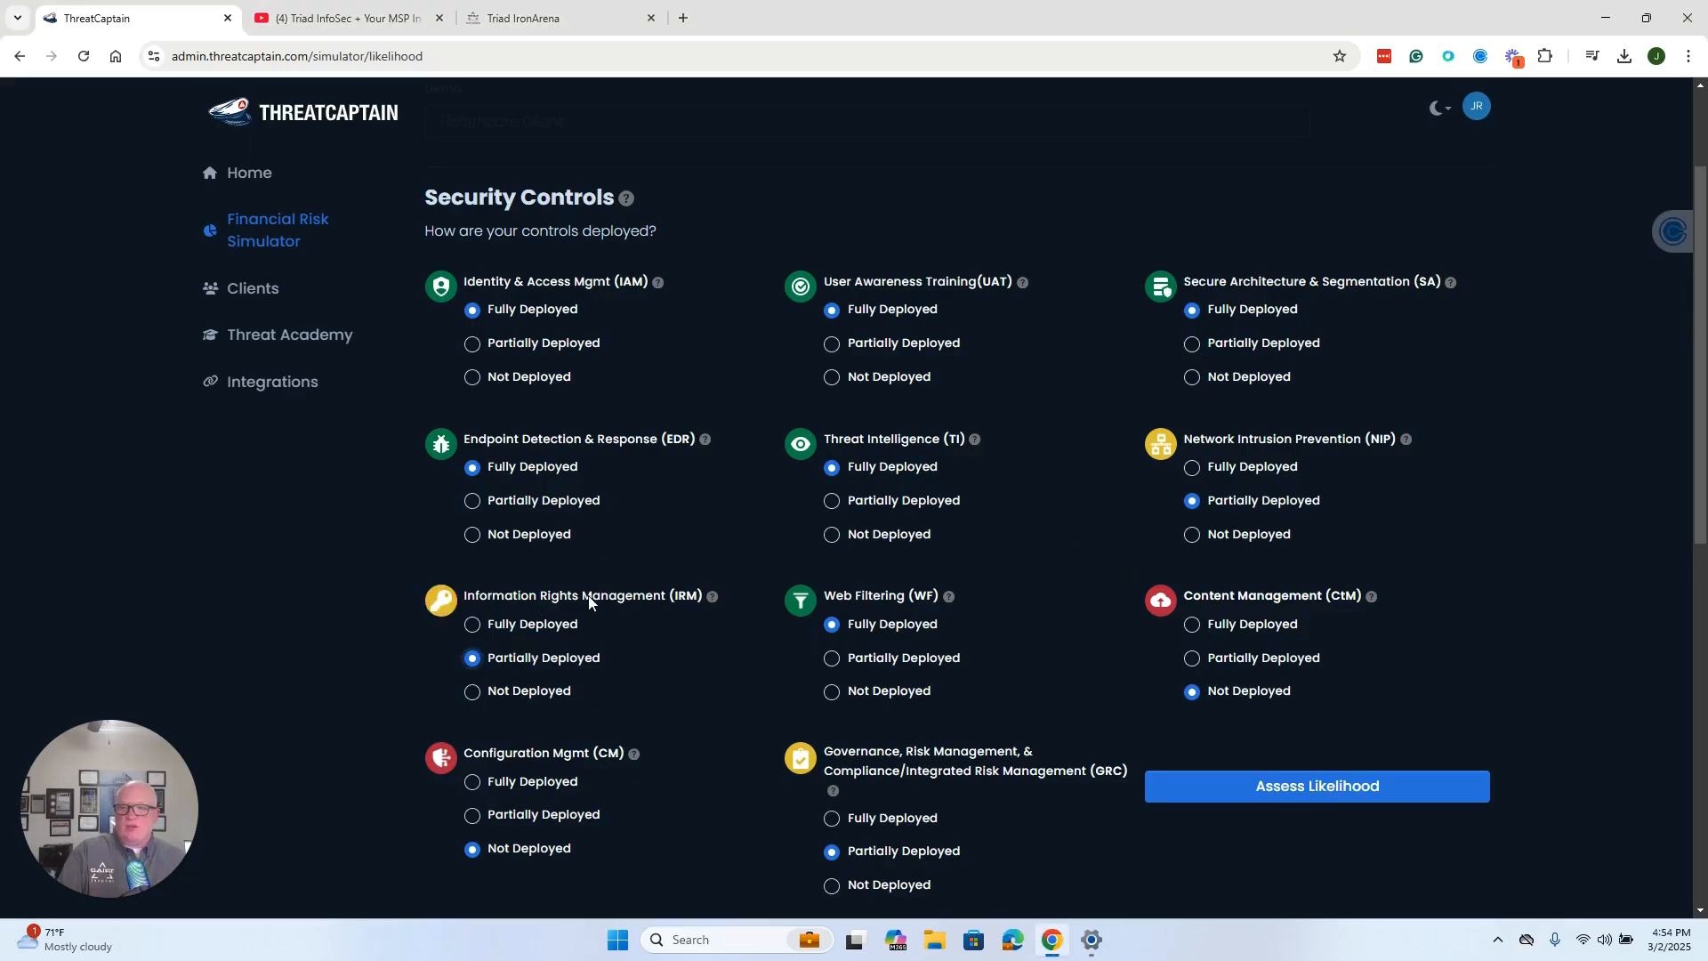
click(1292, 660)
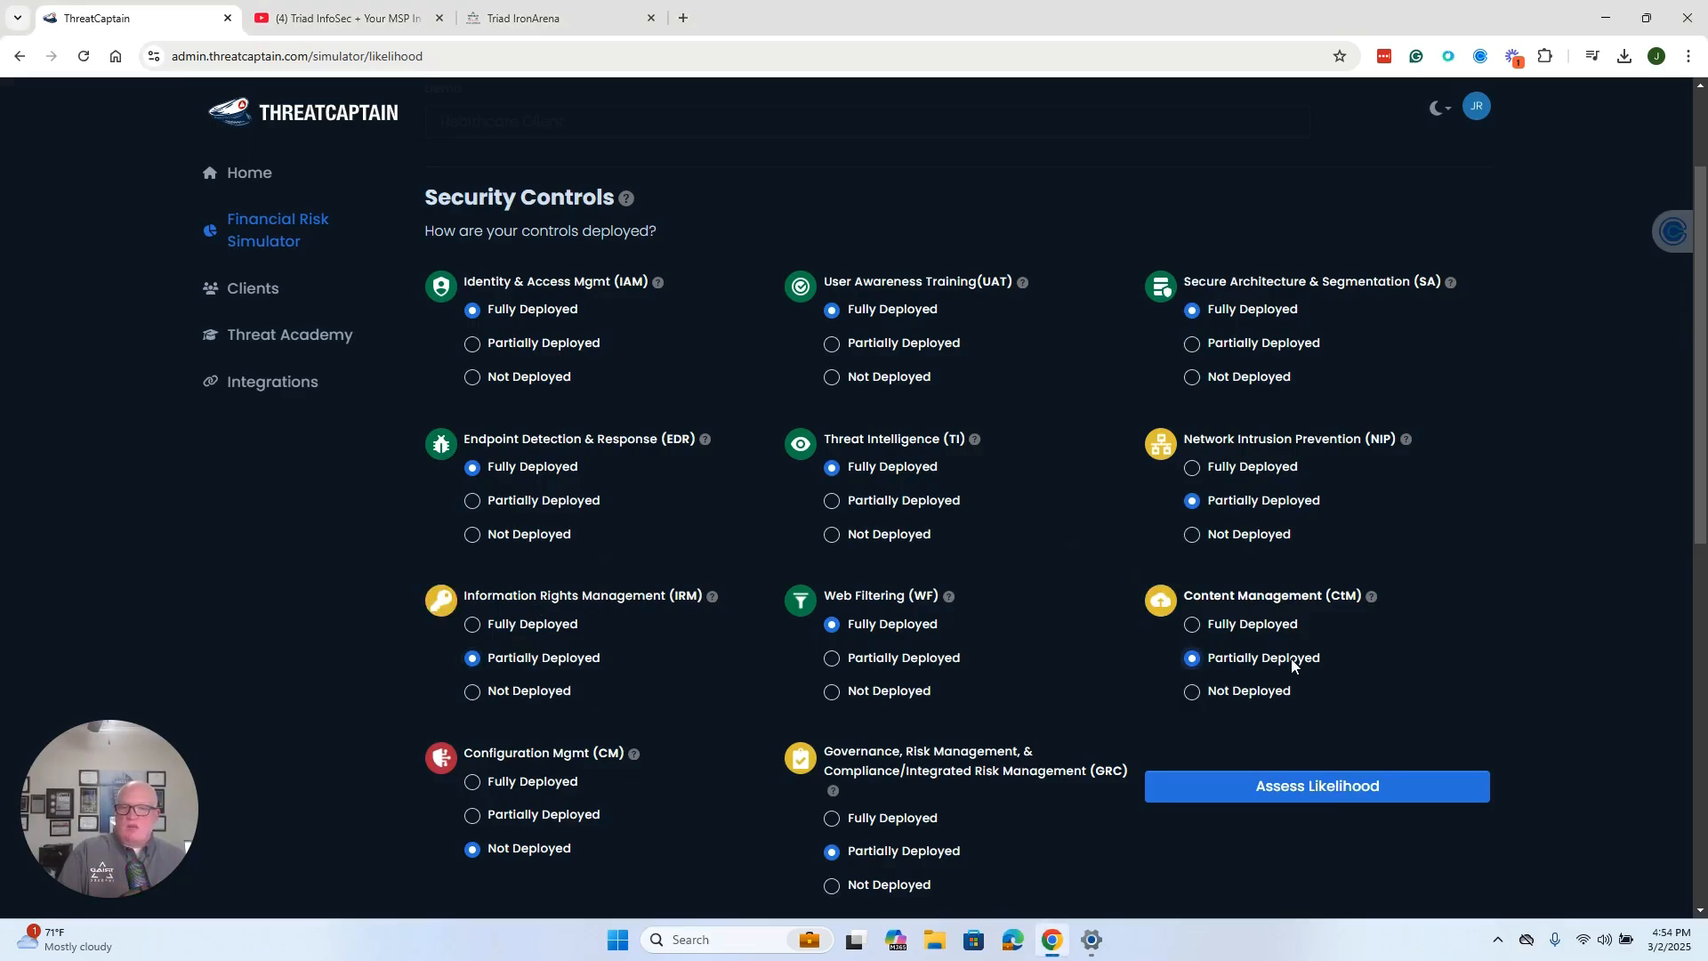
click(581, 823)
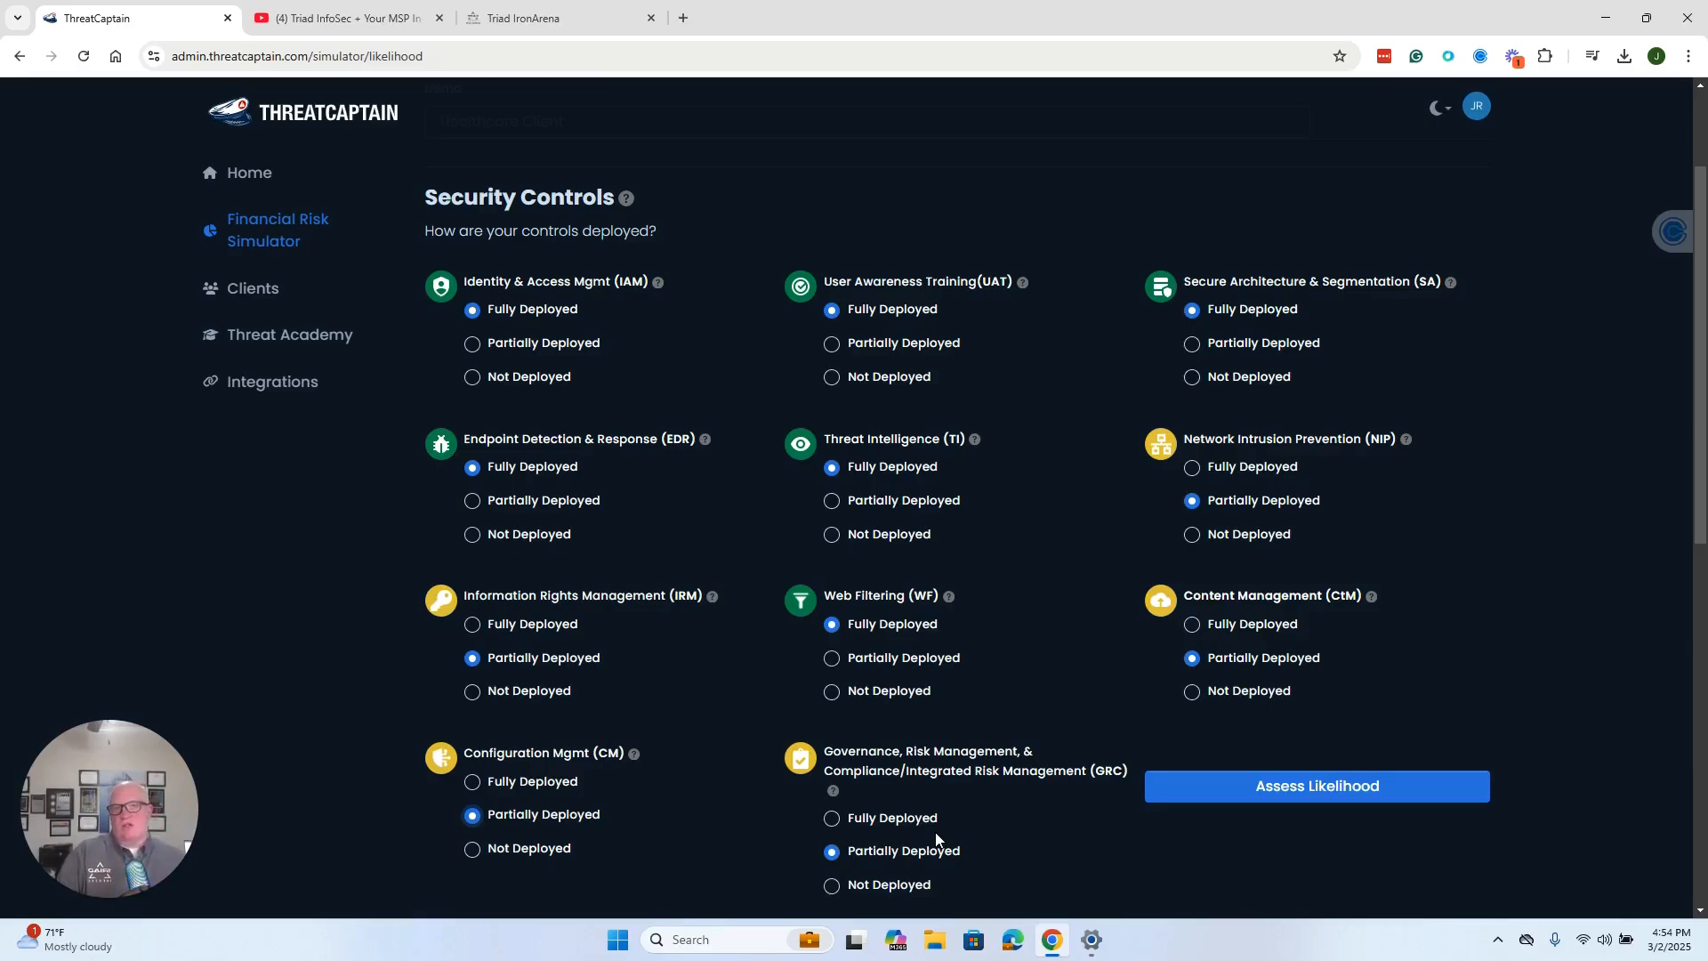
- Rerun the likelihood assessment with the improved controls and review the updated annual residual risk and chart
scroll(1064, 780, down, 3)
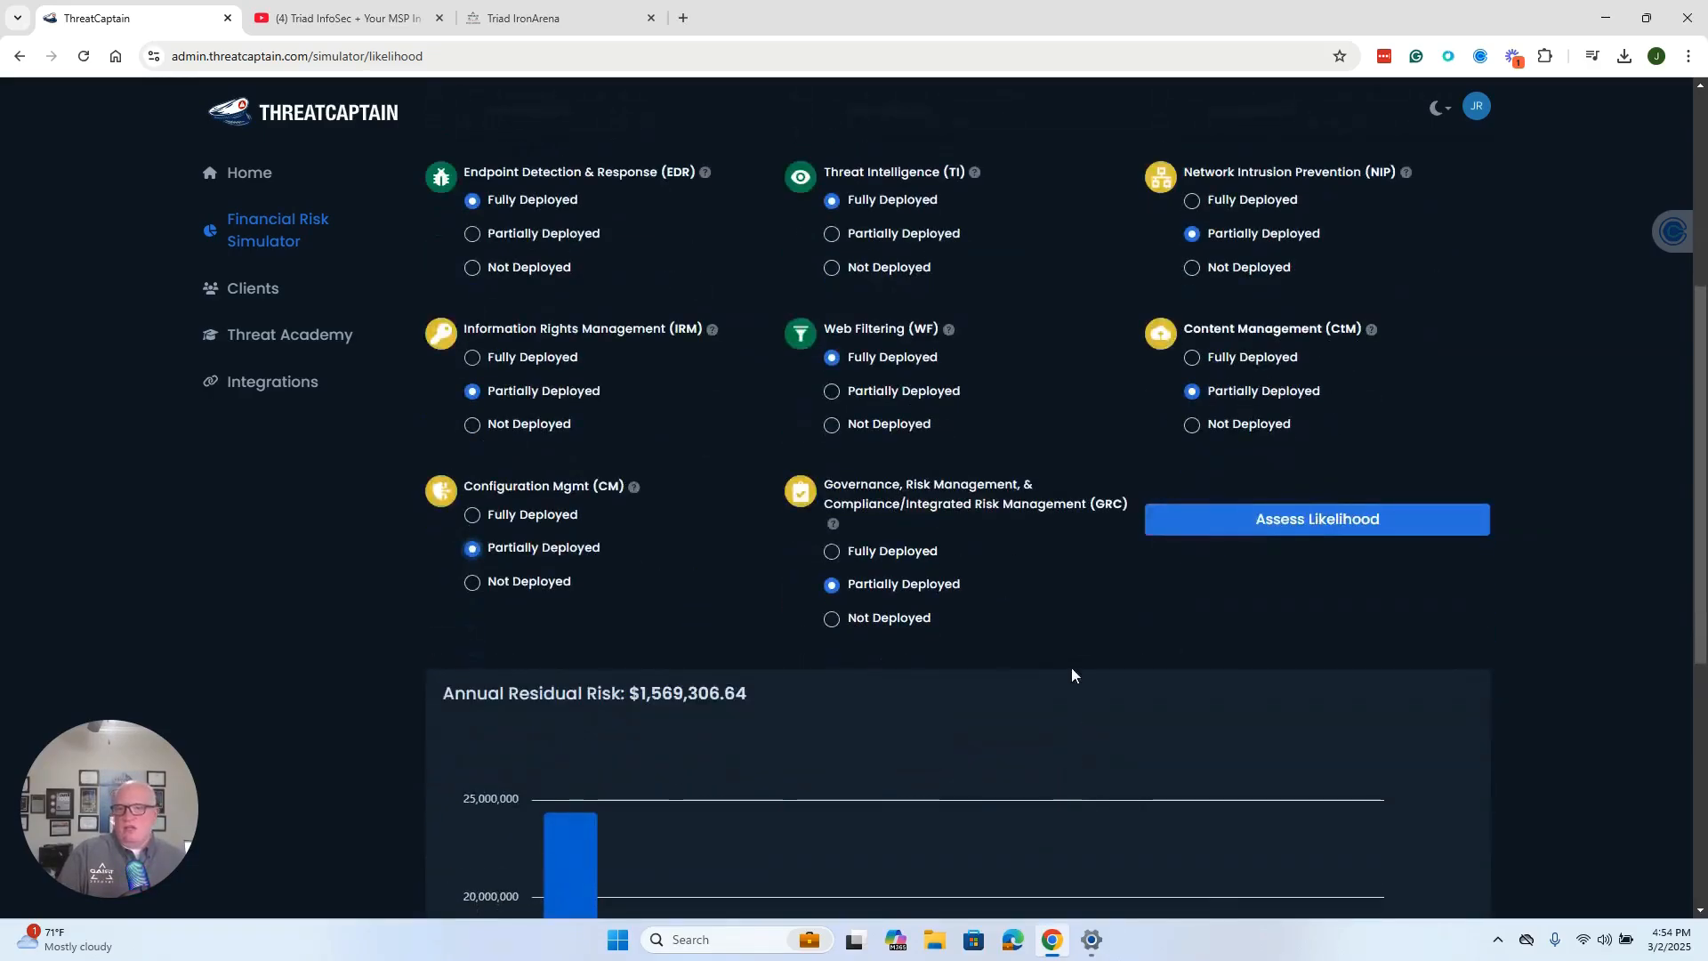
click(1314, 525)
scroll(1544, 701, down, 1)
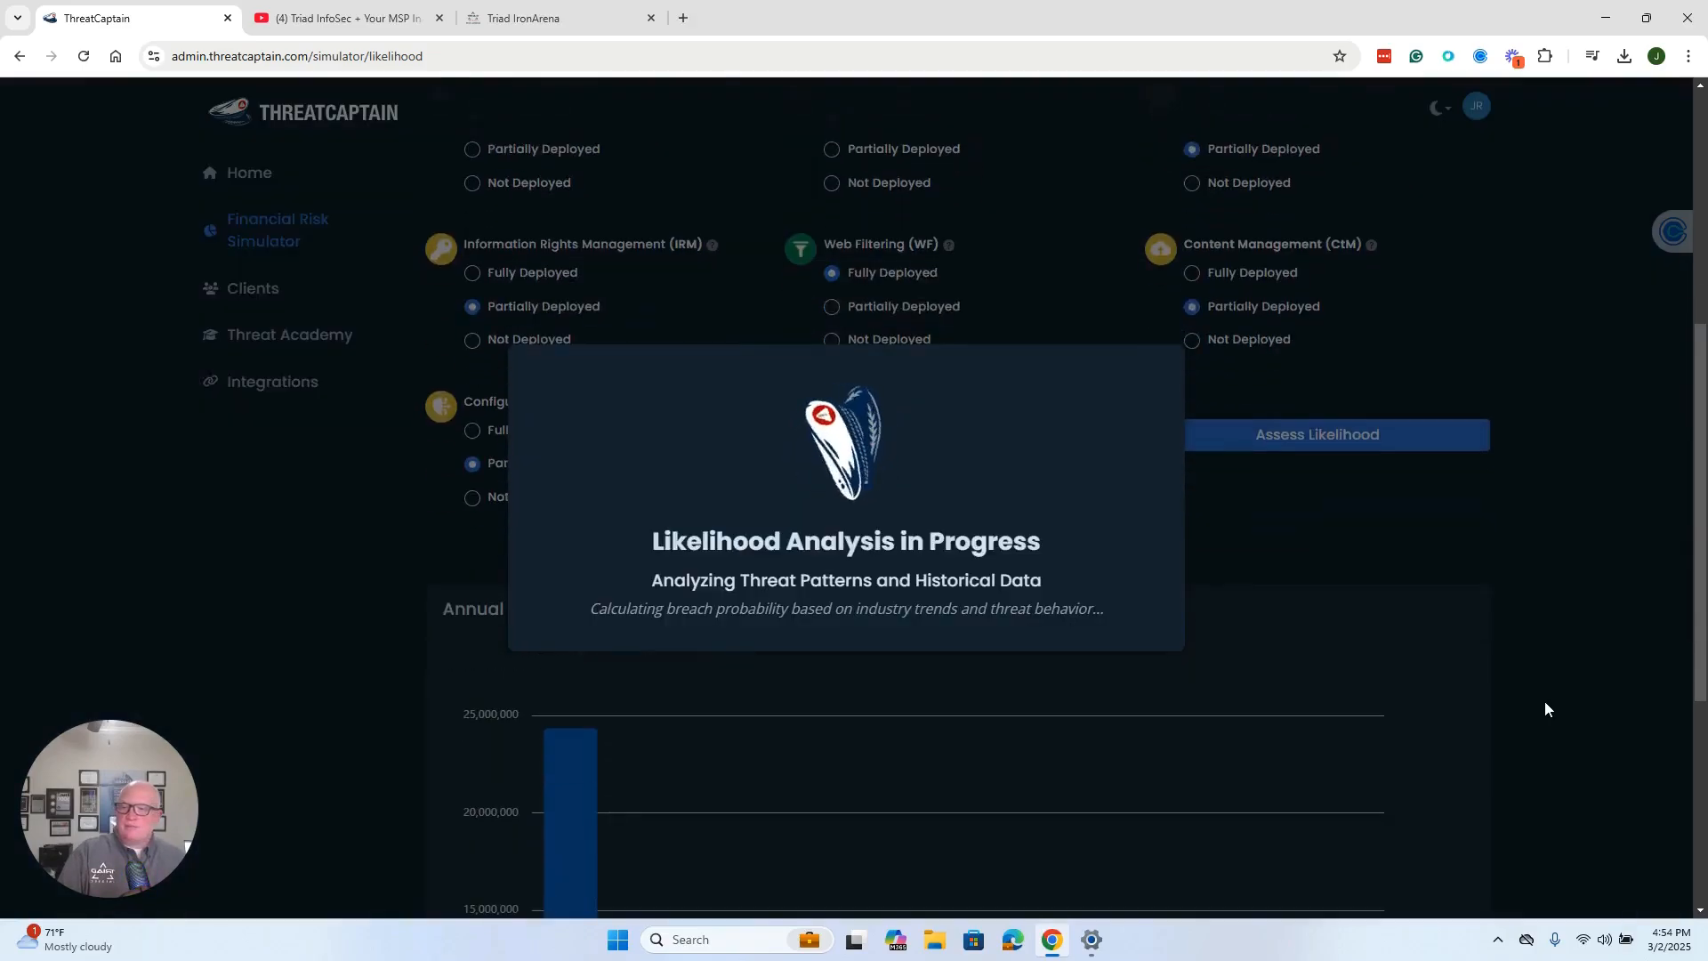
scroll(1491, 646, down, 1)
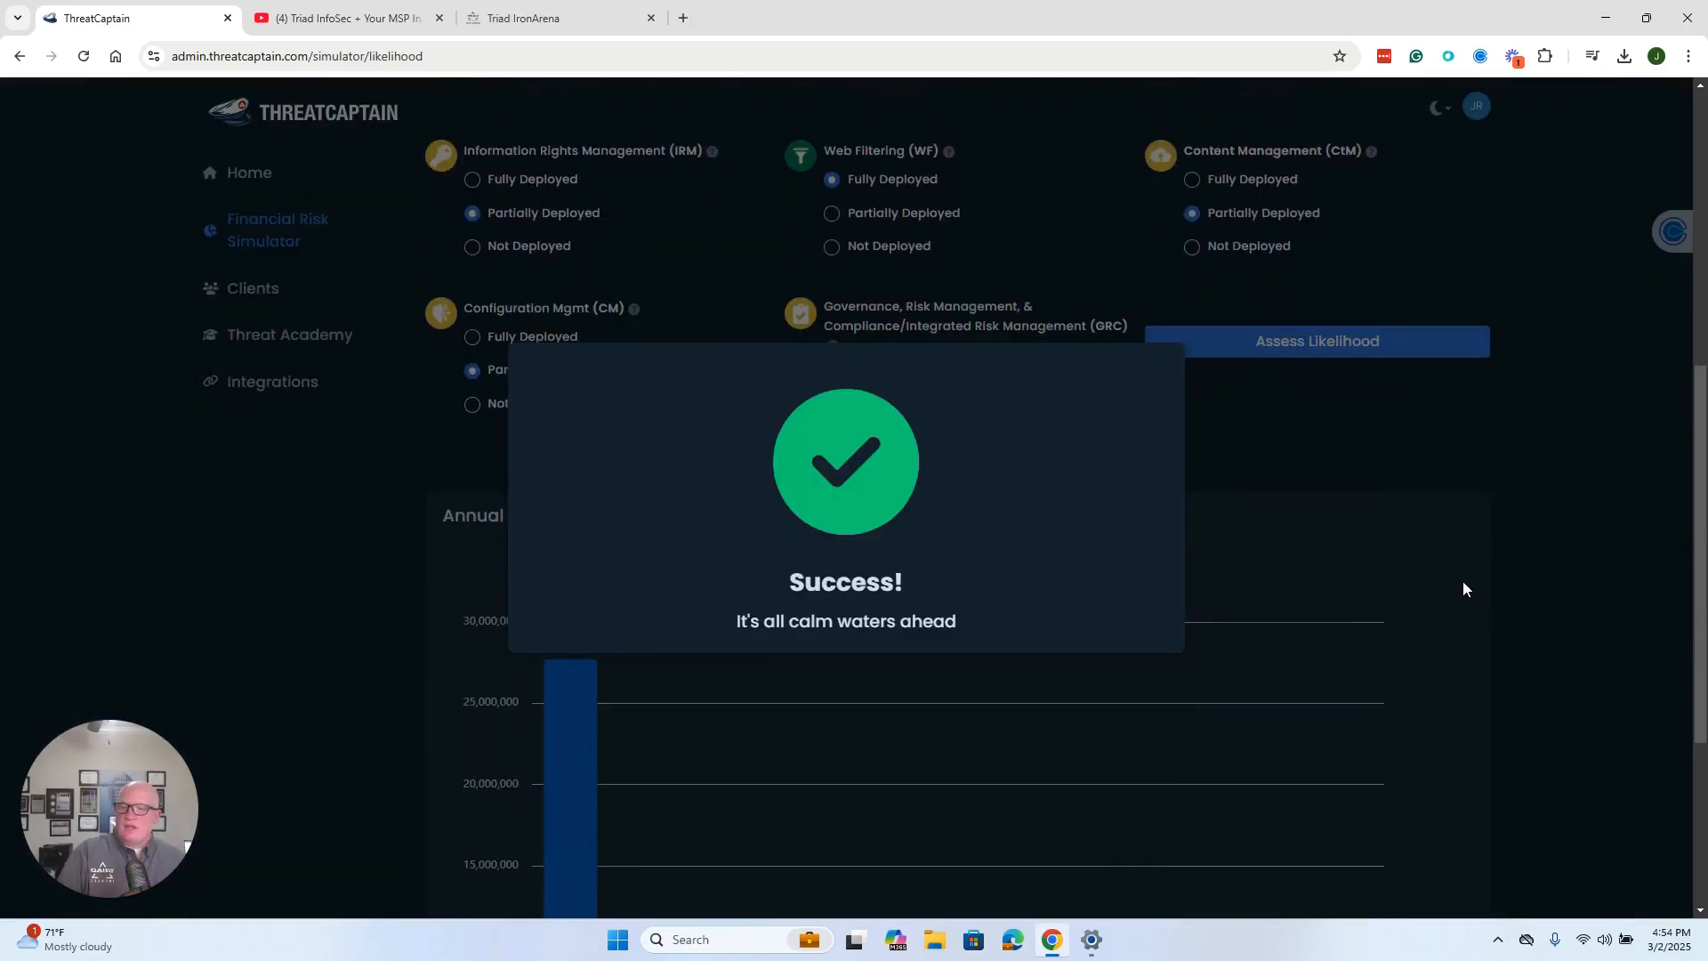
scroll(1462, 588, down, 1)
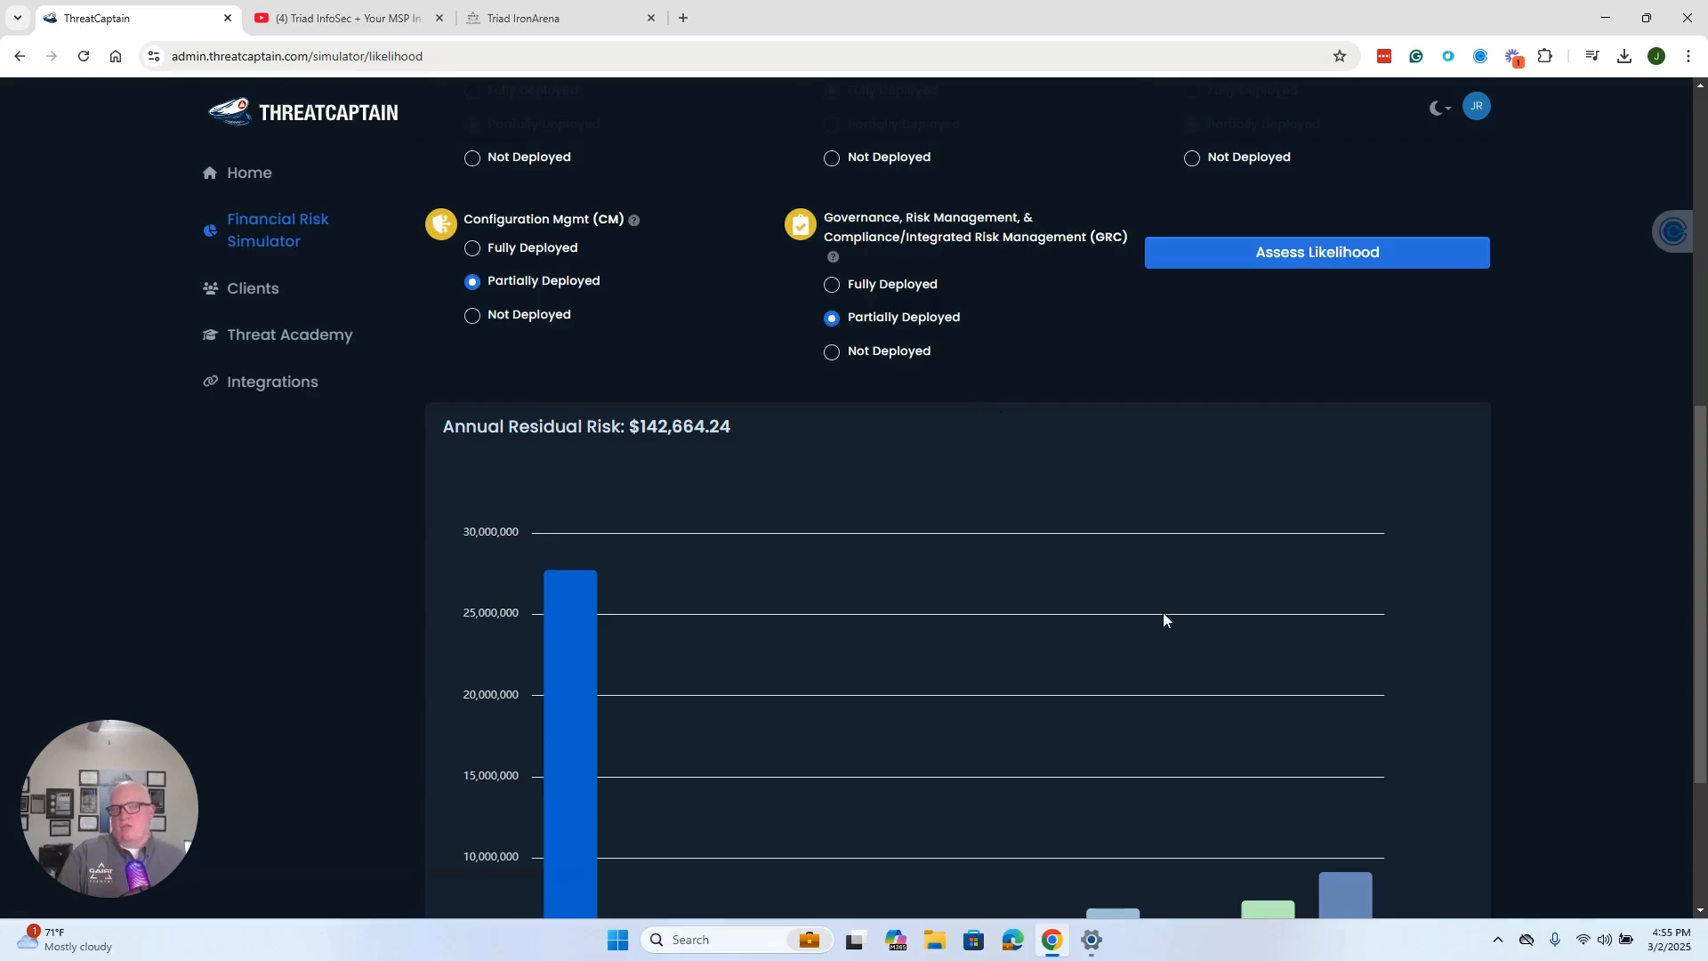
scroll(1166, 623, down, 3)
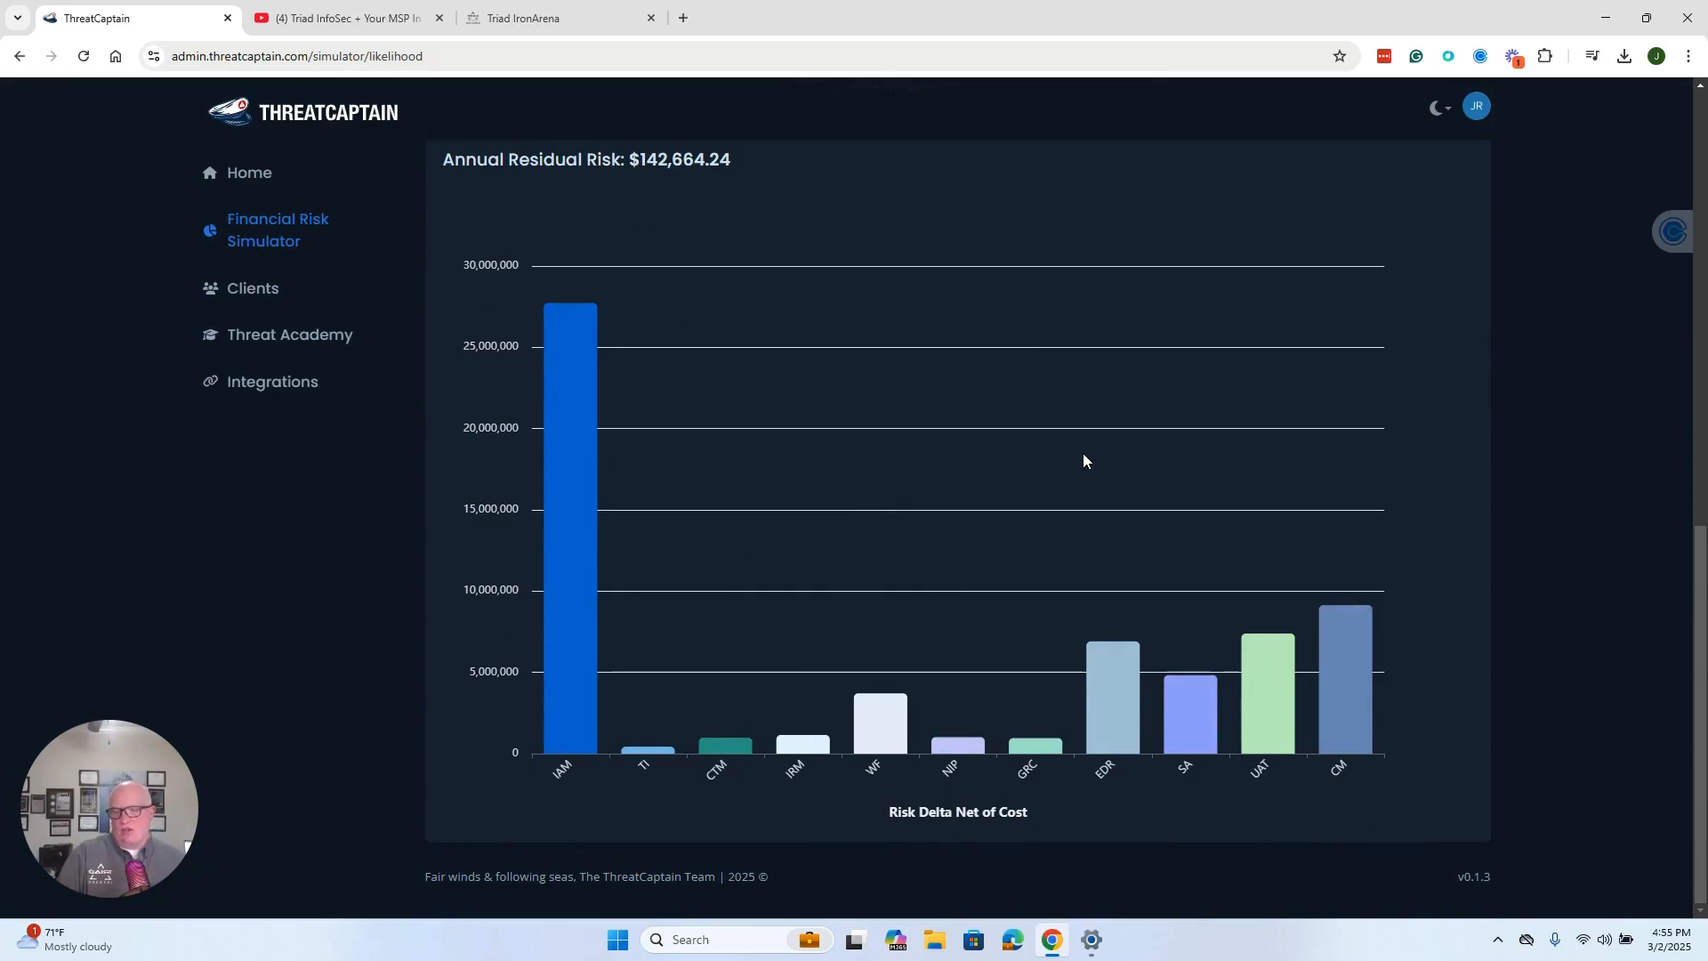
- Review the deployment status of each security control against the recalculated annual residual risk
scroll(1009, 458, up, 4)
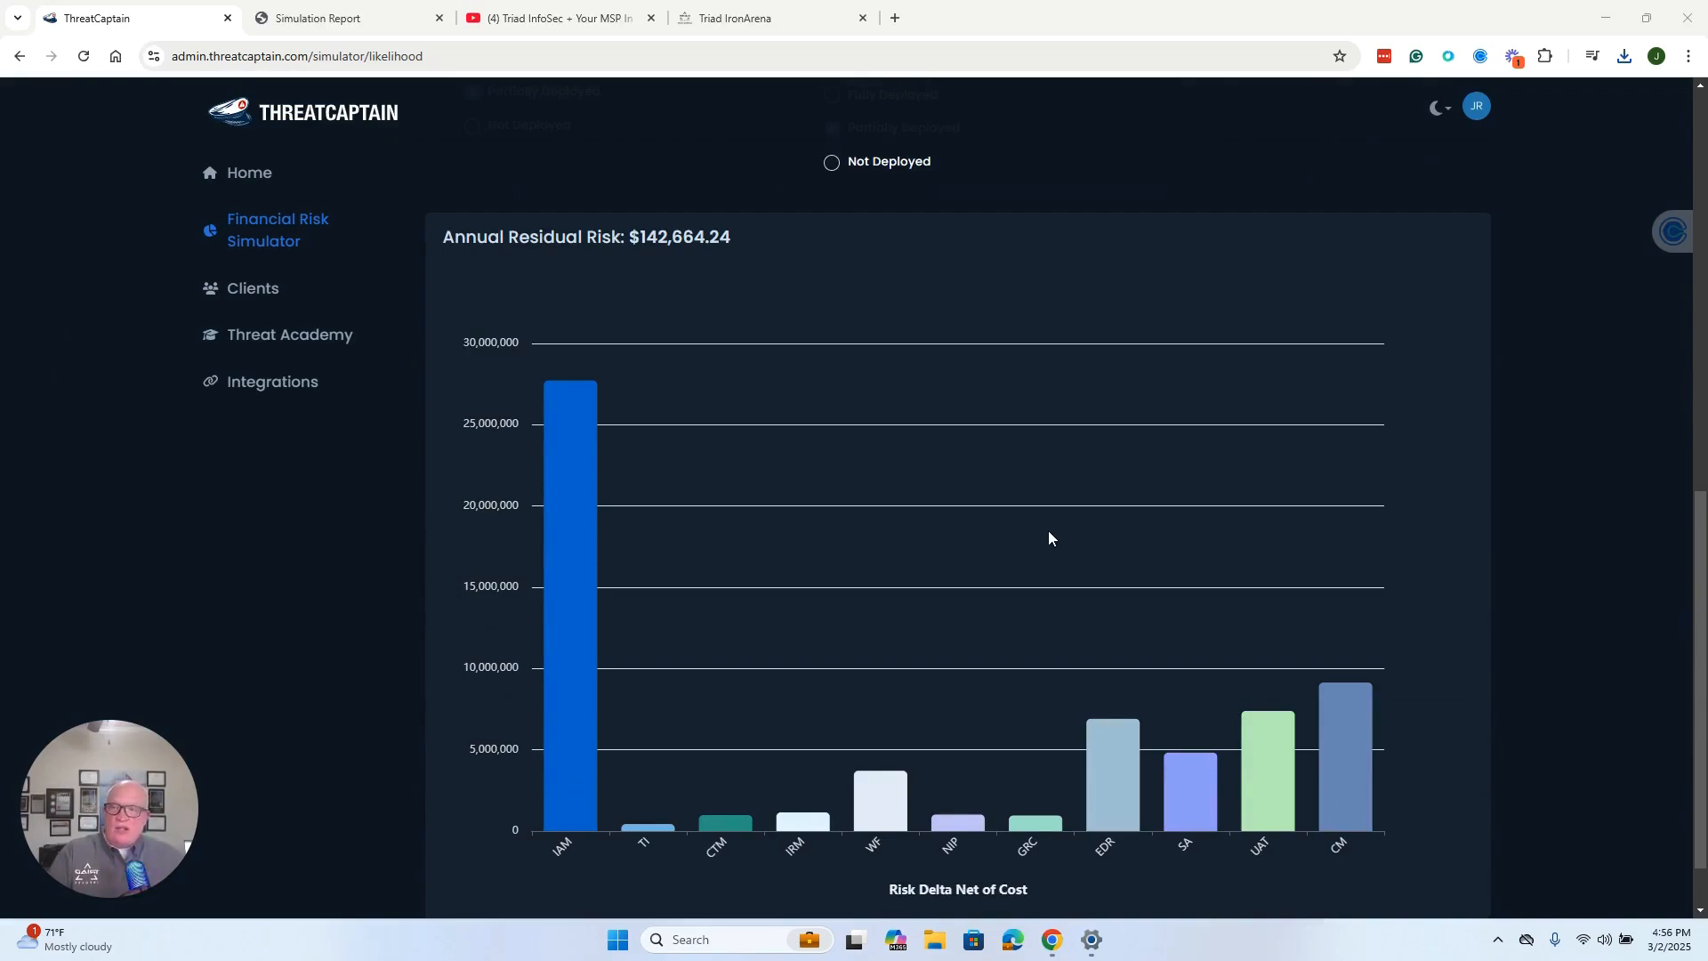
scroll(1048, 531, up, 5)
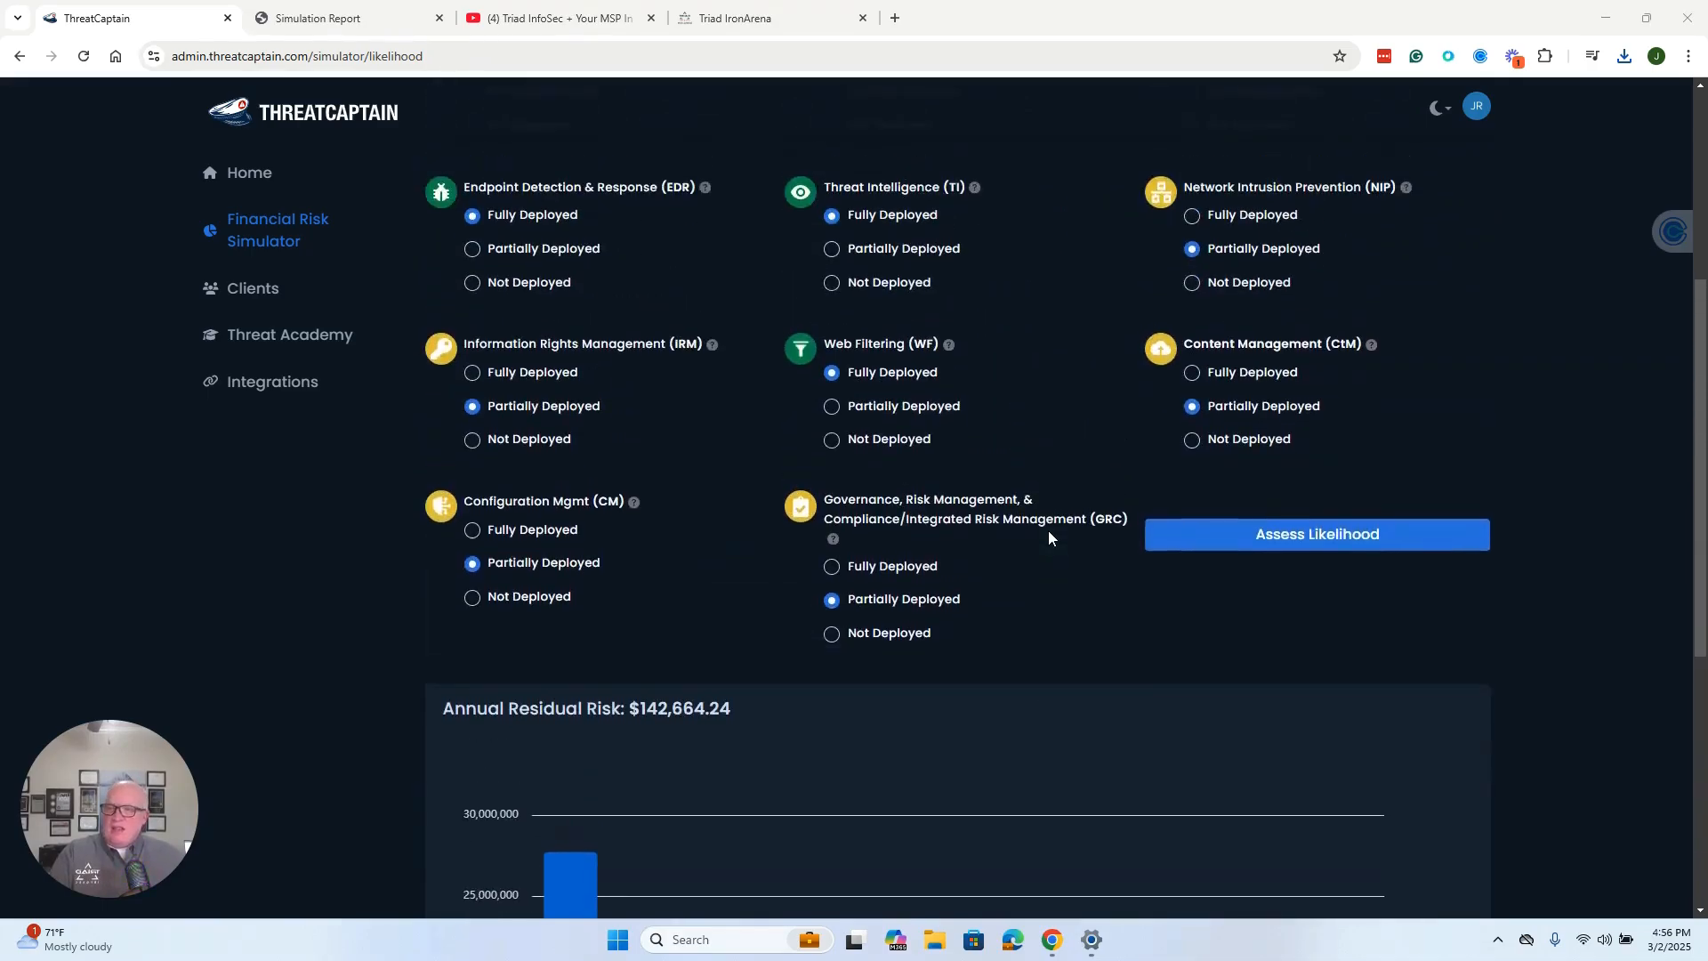
scroll(1047, 530, up, 2)
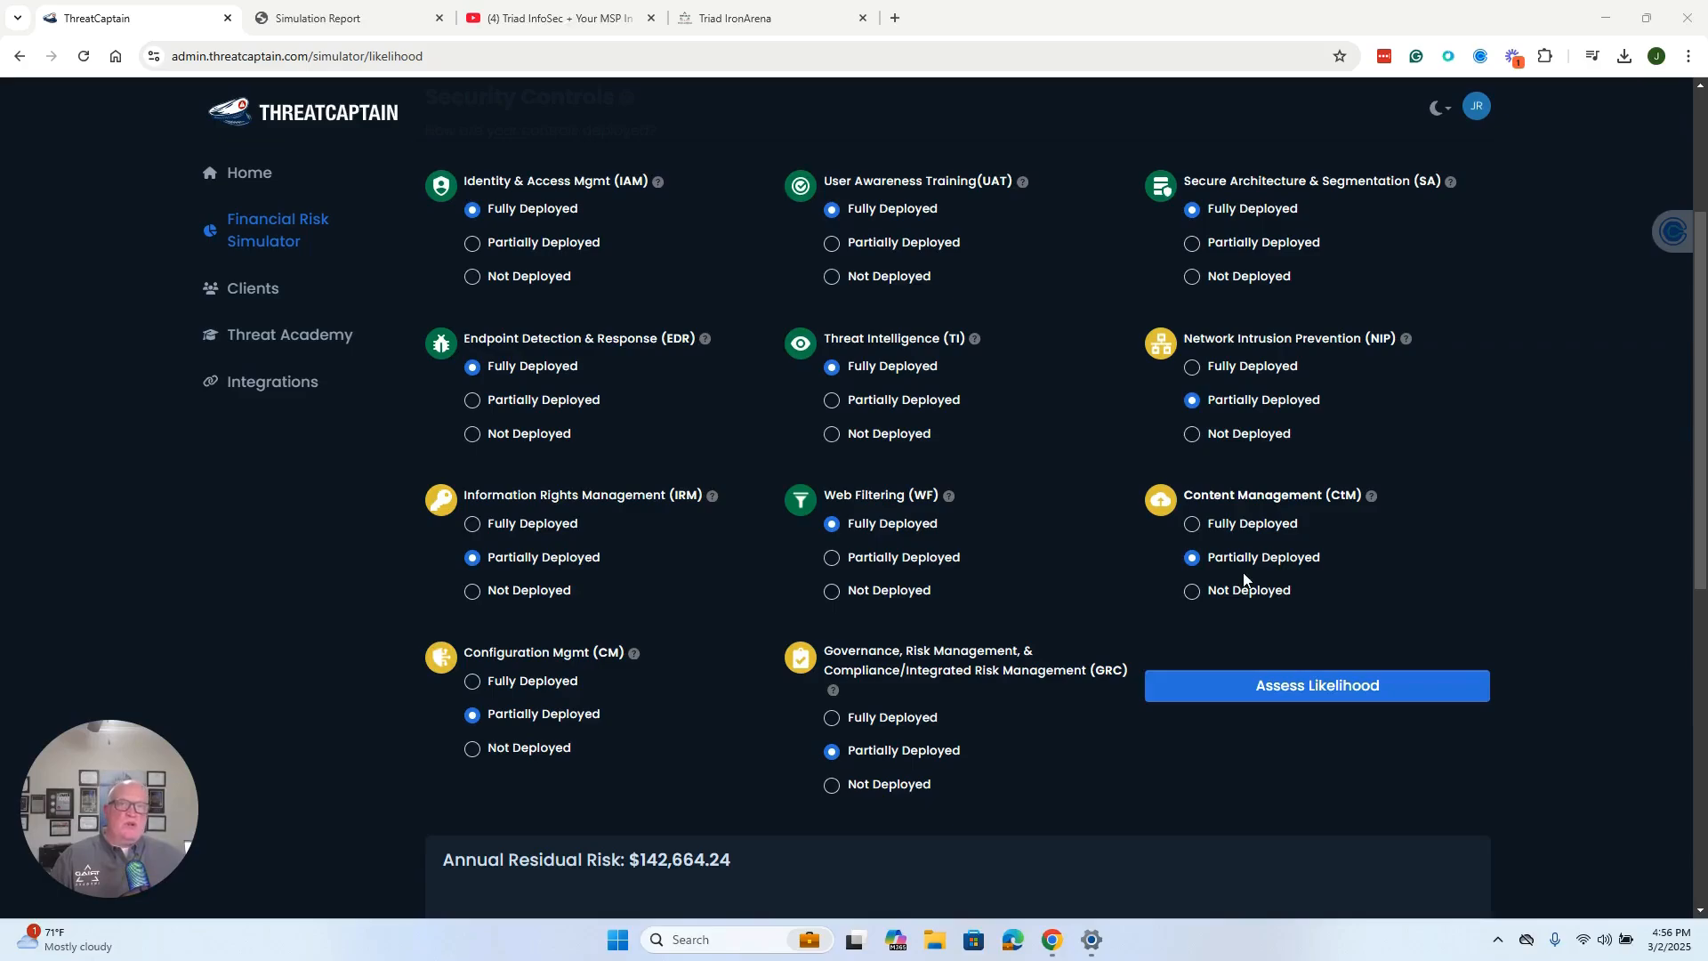
scroll(1244, 579, down, 3)
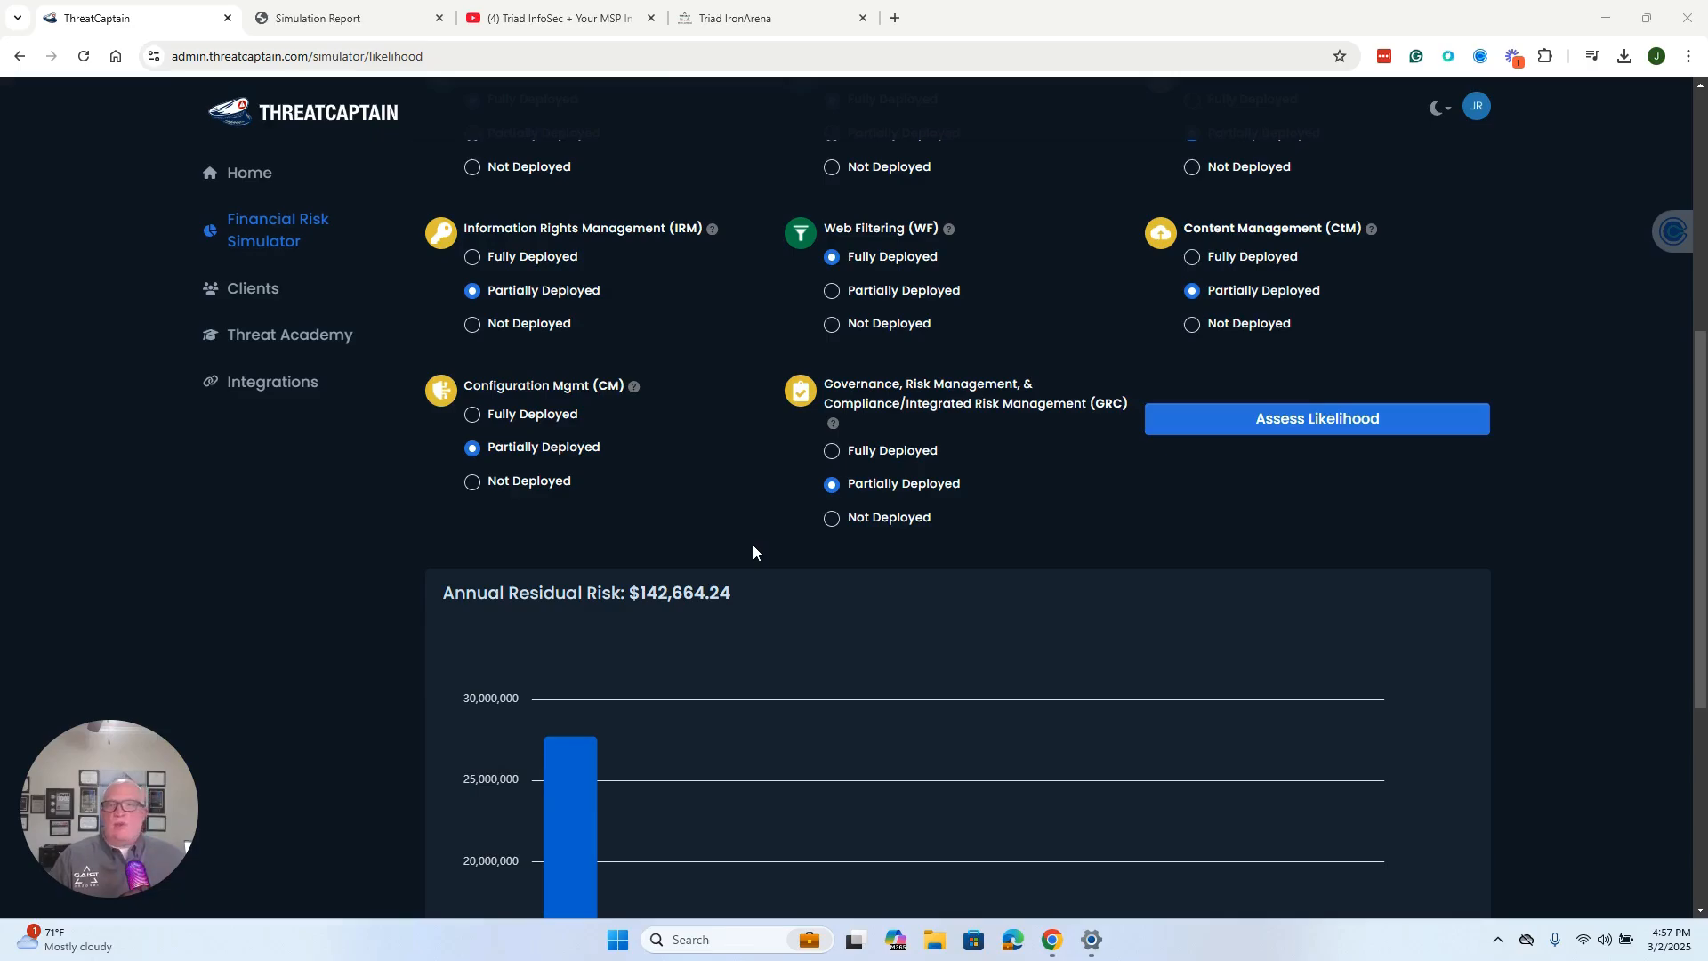
scroll(753, 546, up, 2)
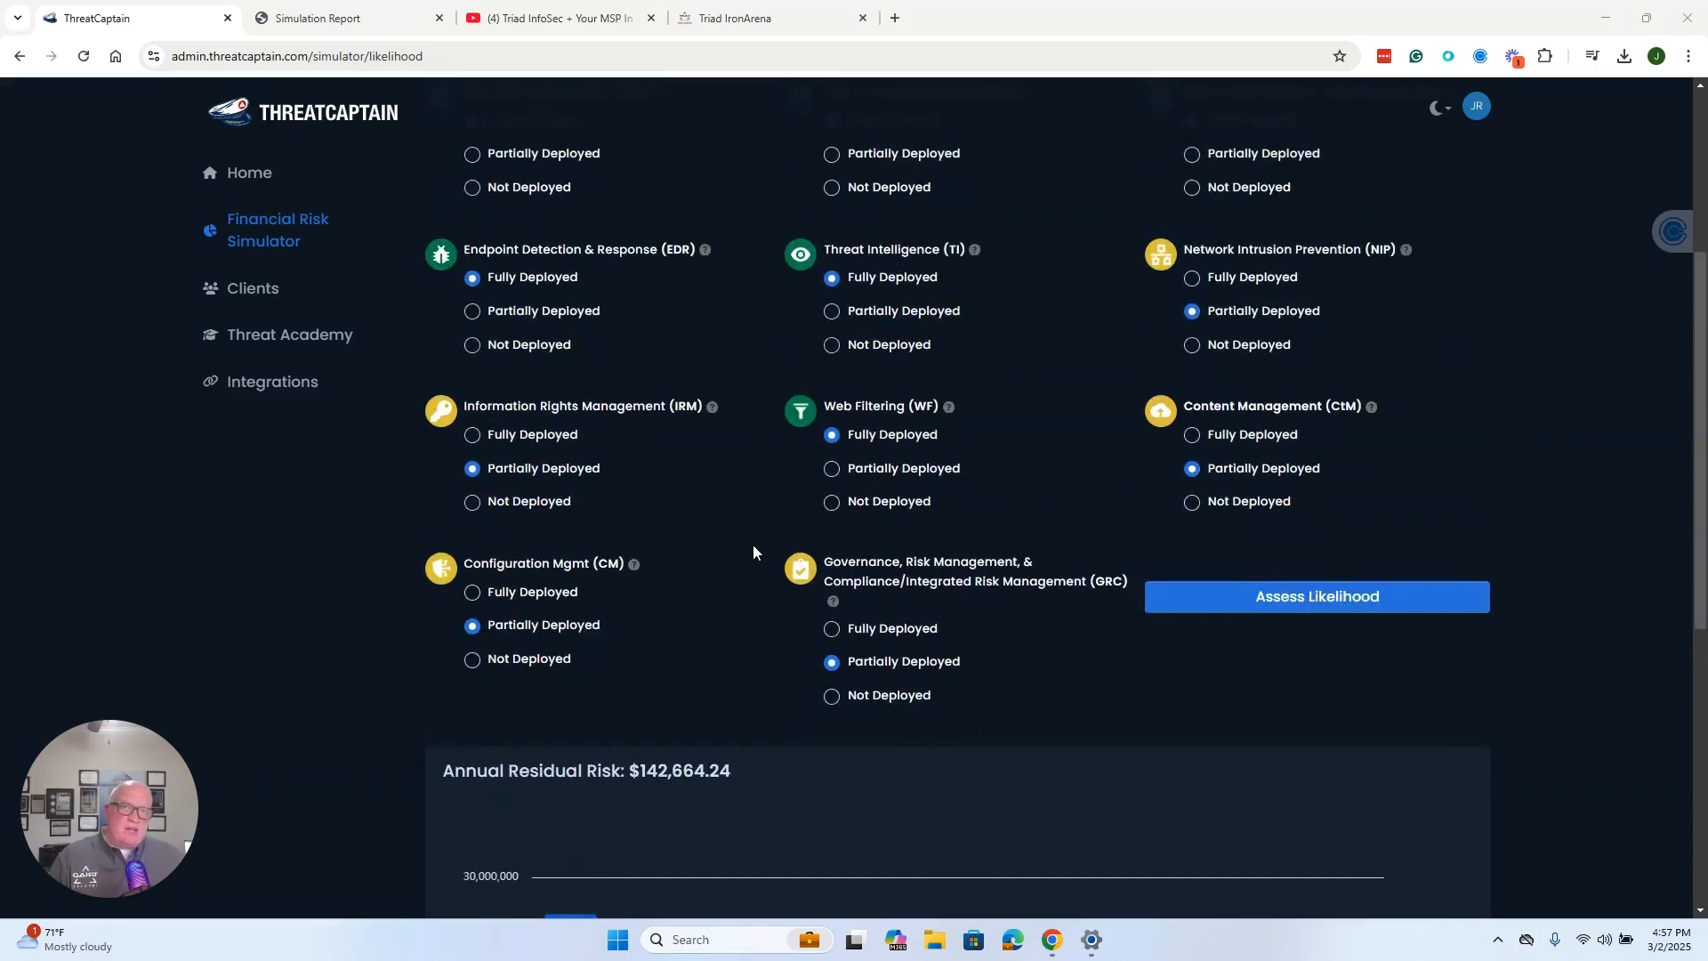
scroll(826, 543, down, 2)
scroll(825, 536, down, 2)
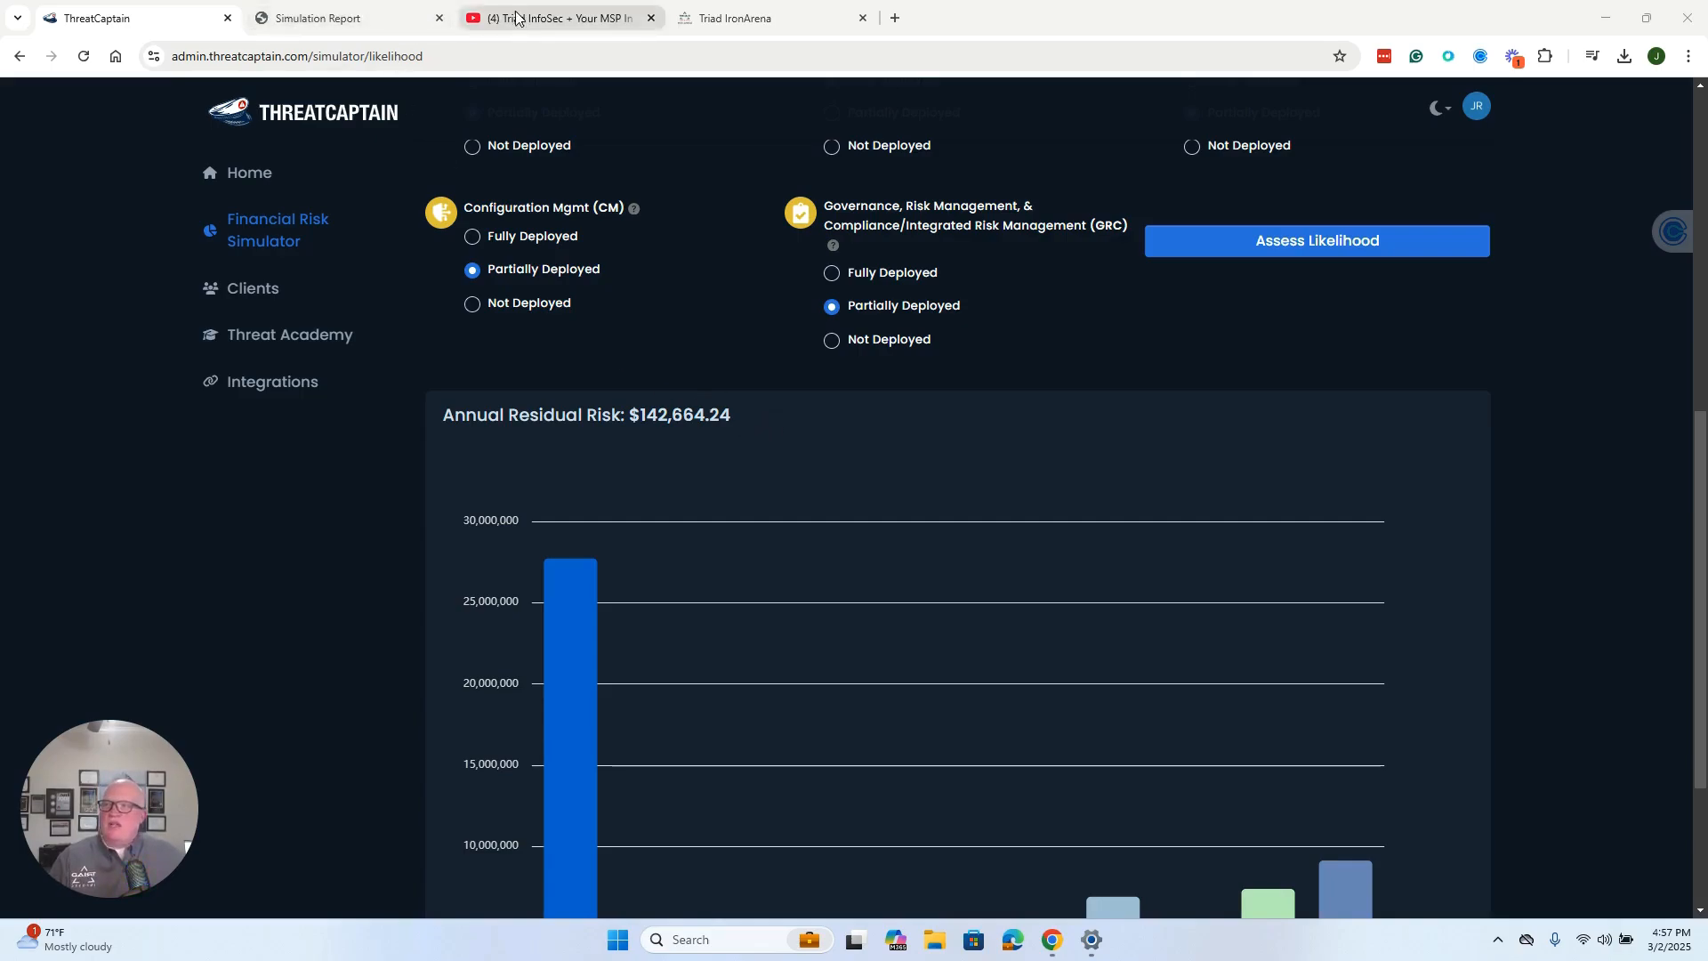
- Show the Triad InfoSec GRC webinar video on YouTube and the Triad IronArena login page
click(551, 17)
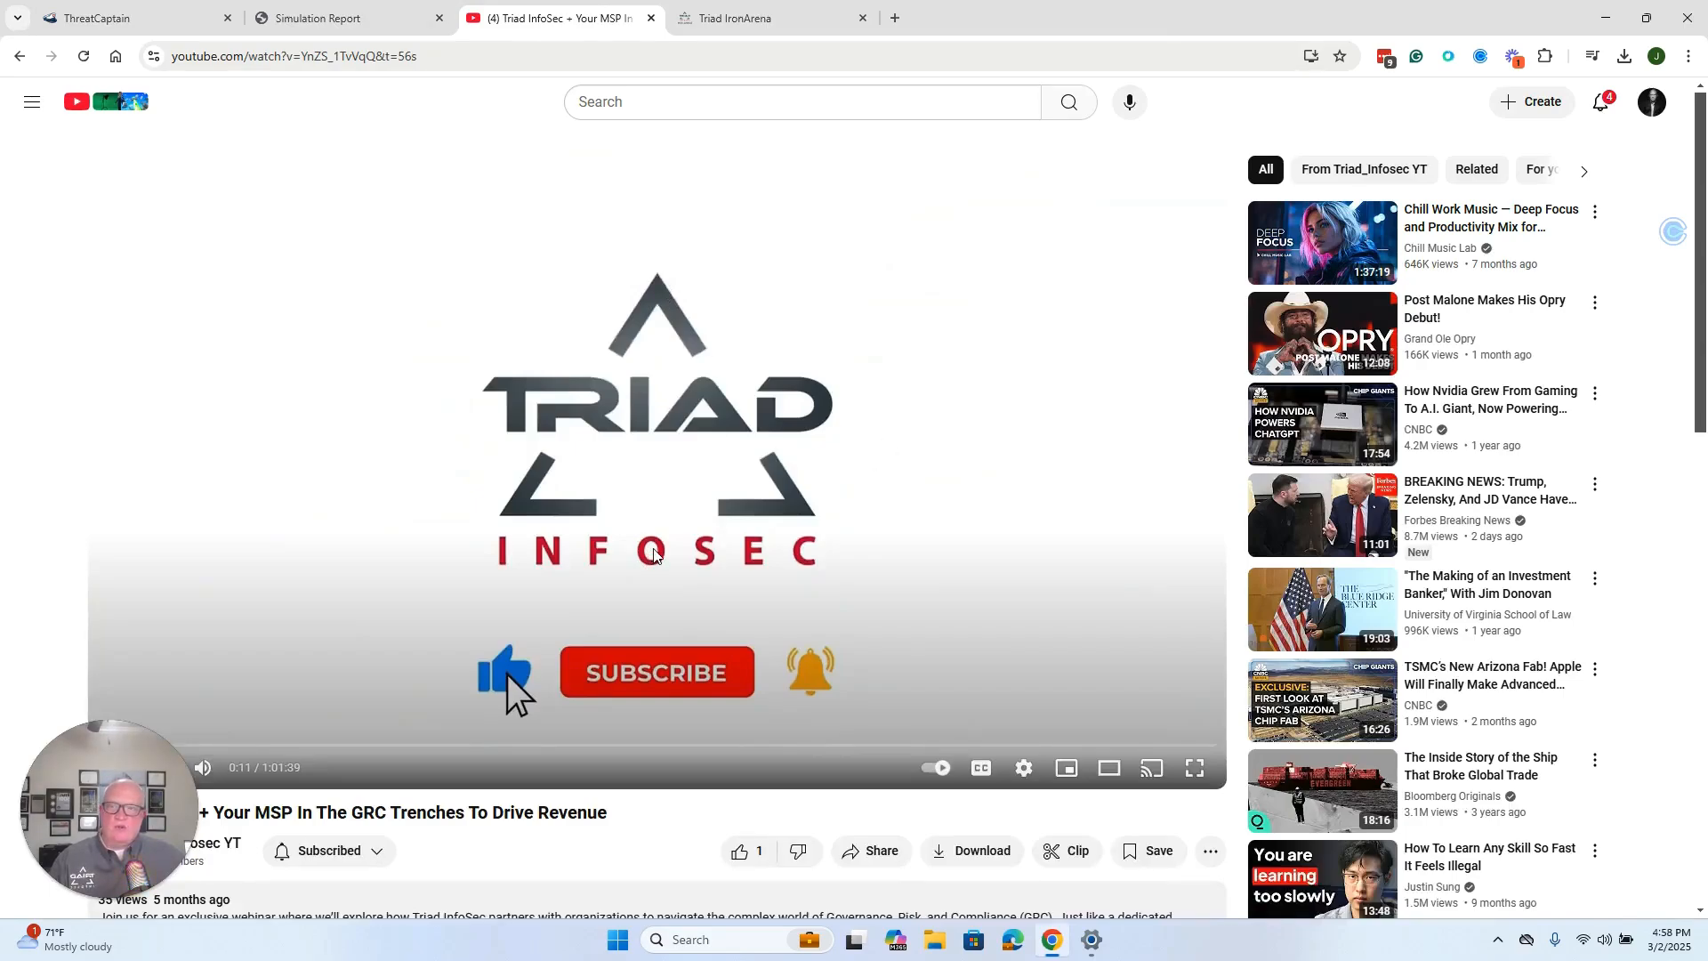
drag(107, 805, 119, 662)
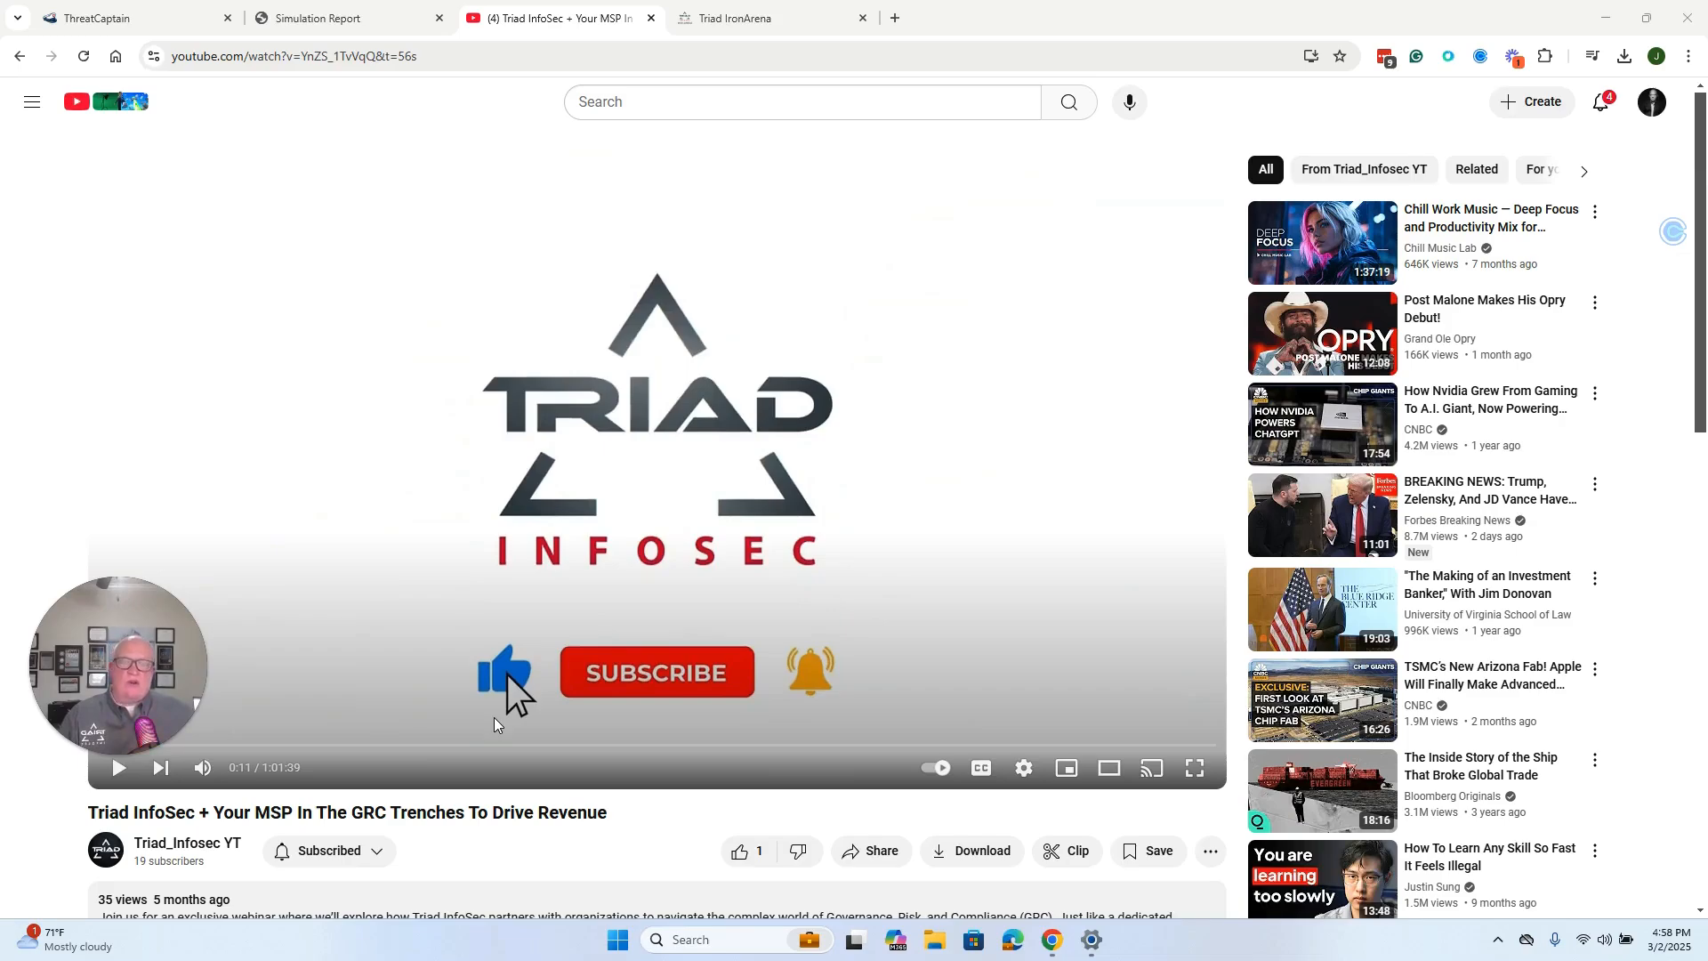
click(700, 16)
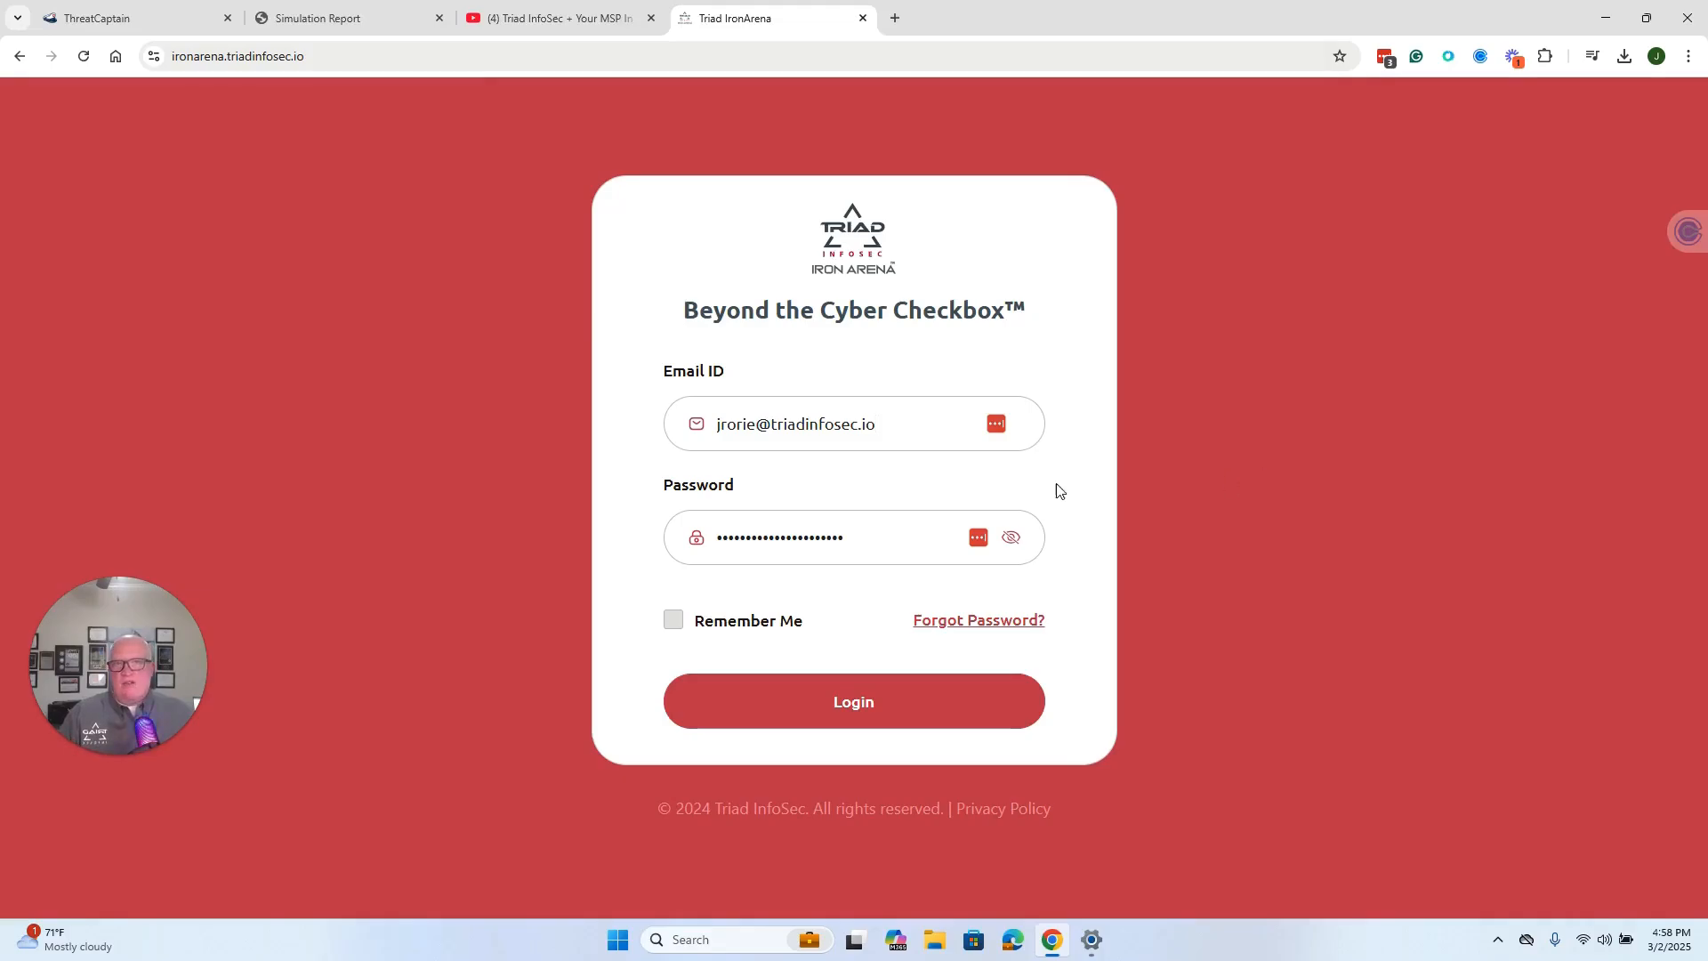
- Open the PDF simulation report for Healthcare Client and examine its breach impact page with the cost categories and projected scenarios
click(118, 18)
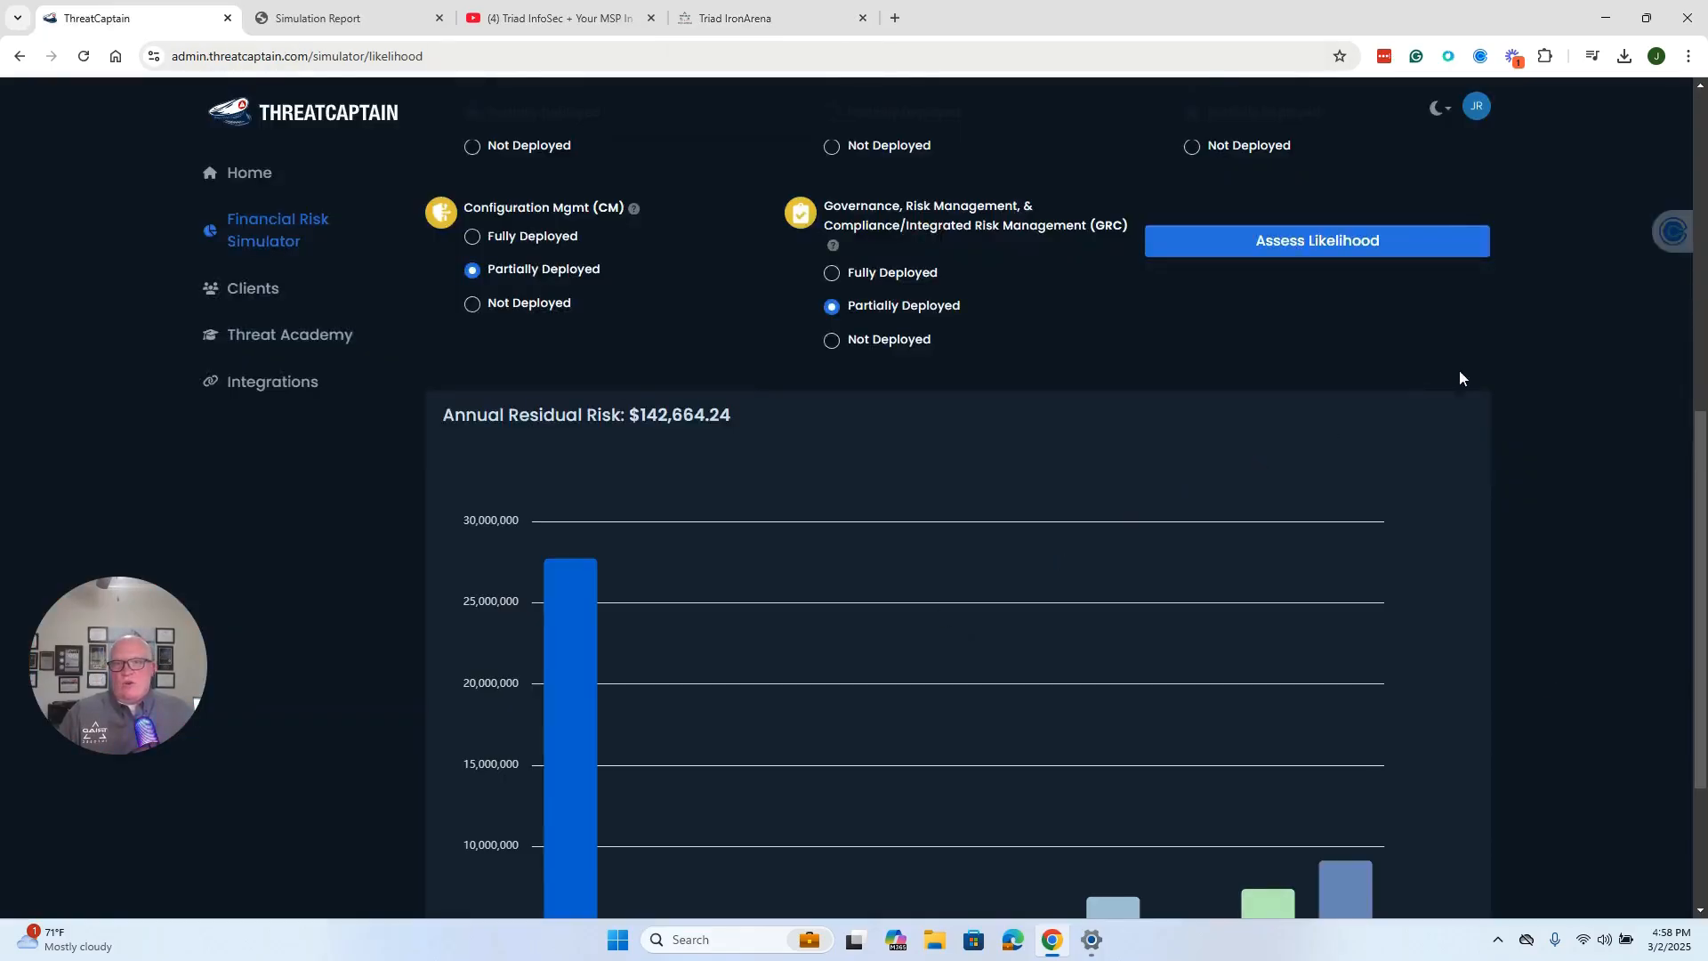
click(353, 22)
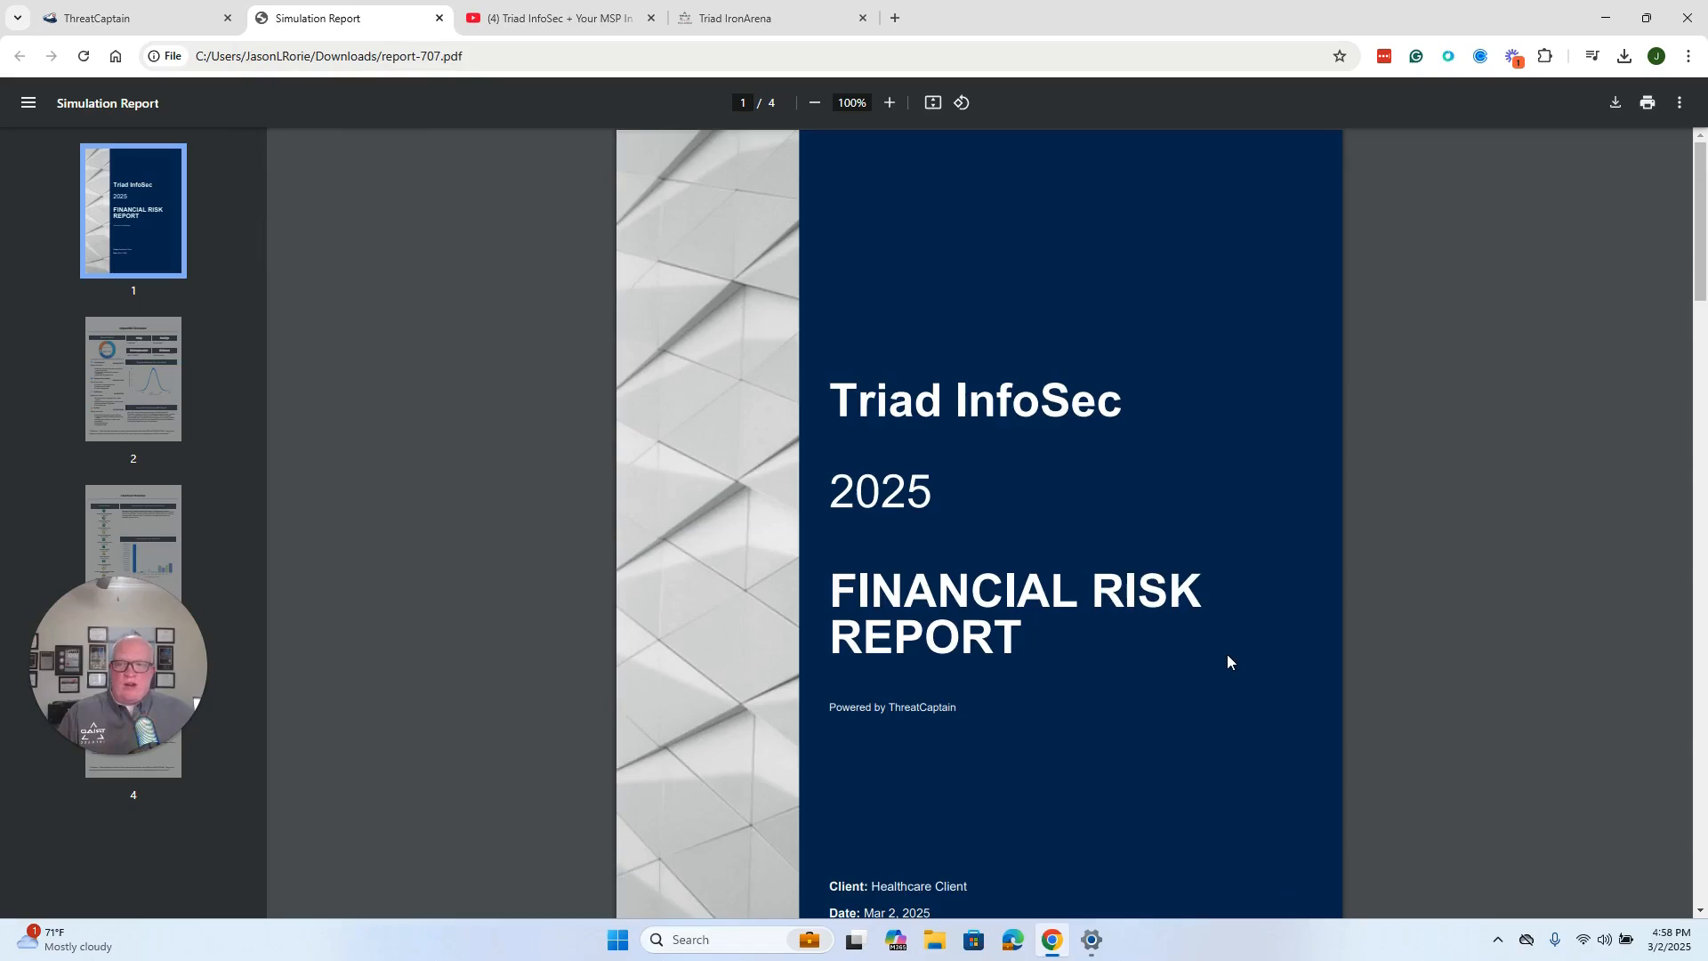
scroll(1225, 662, down, 12)
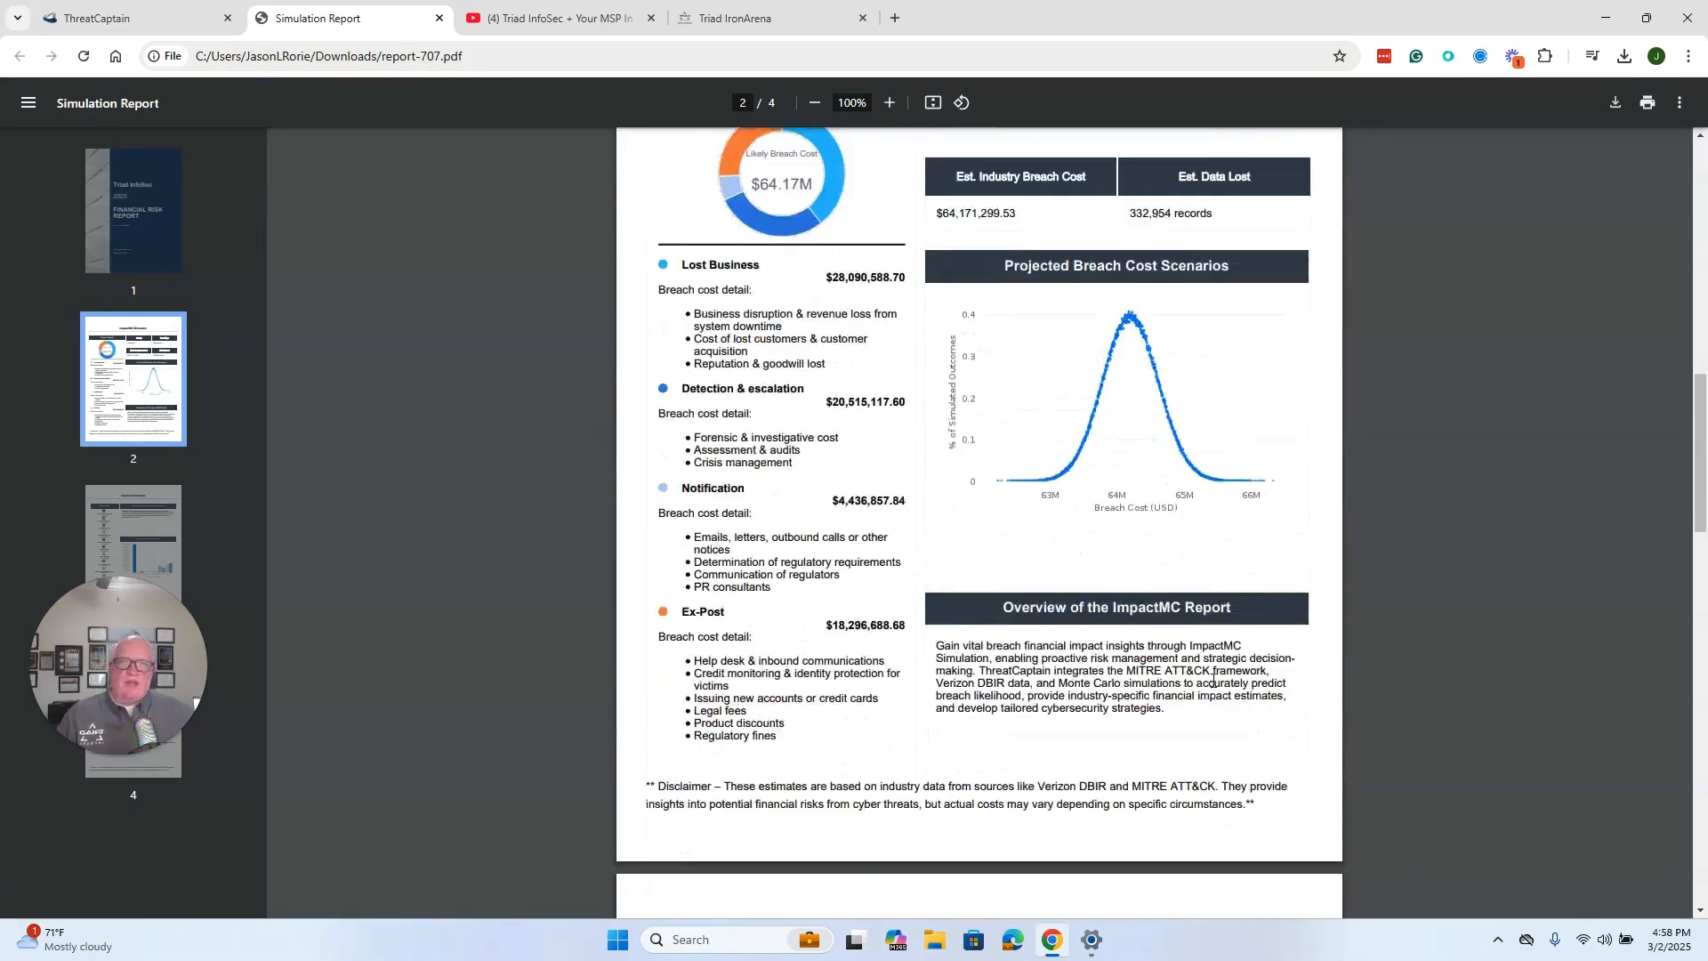
scroll(1212, 680, up, 2)
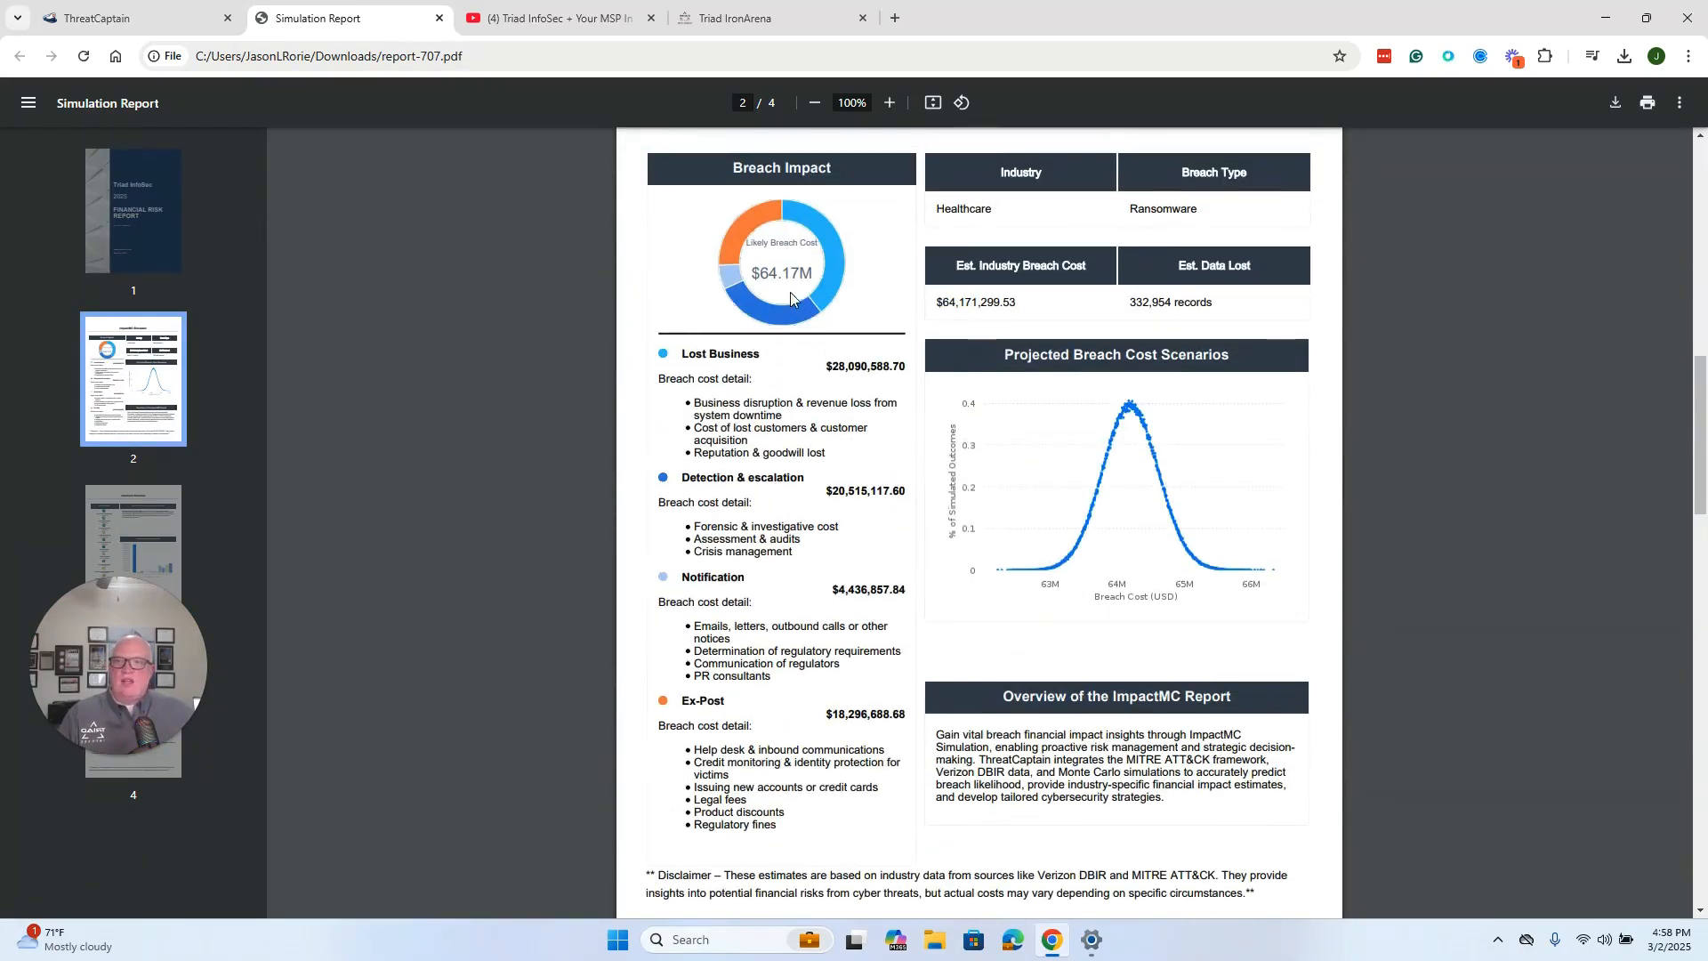